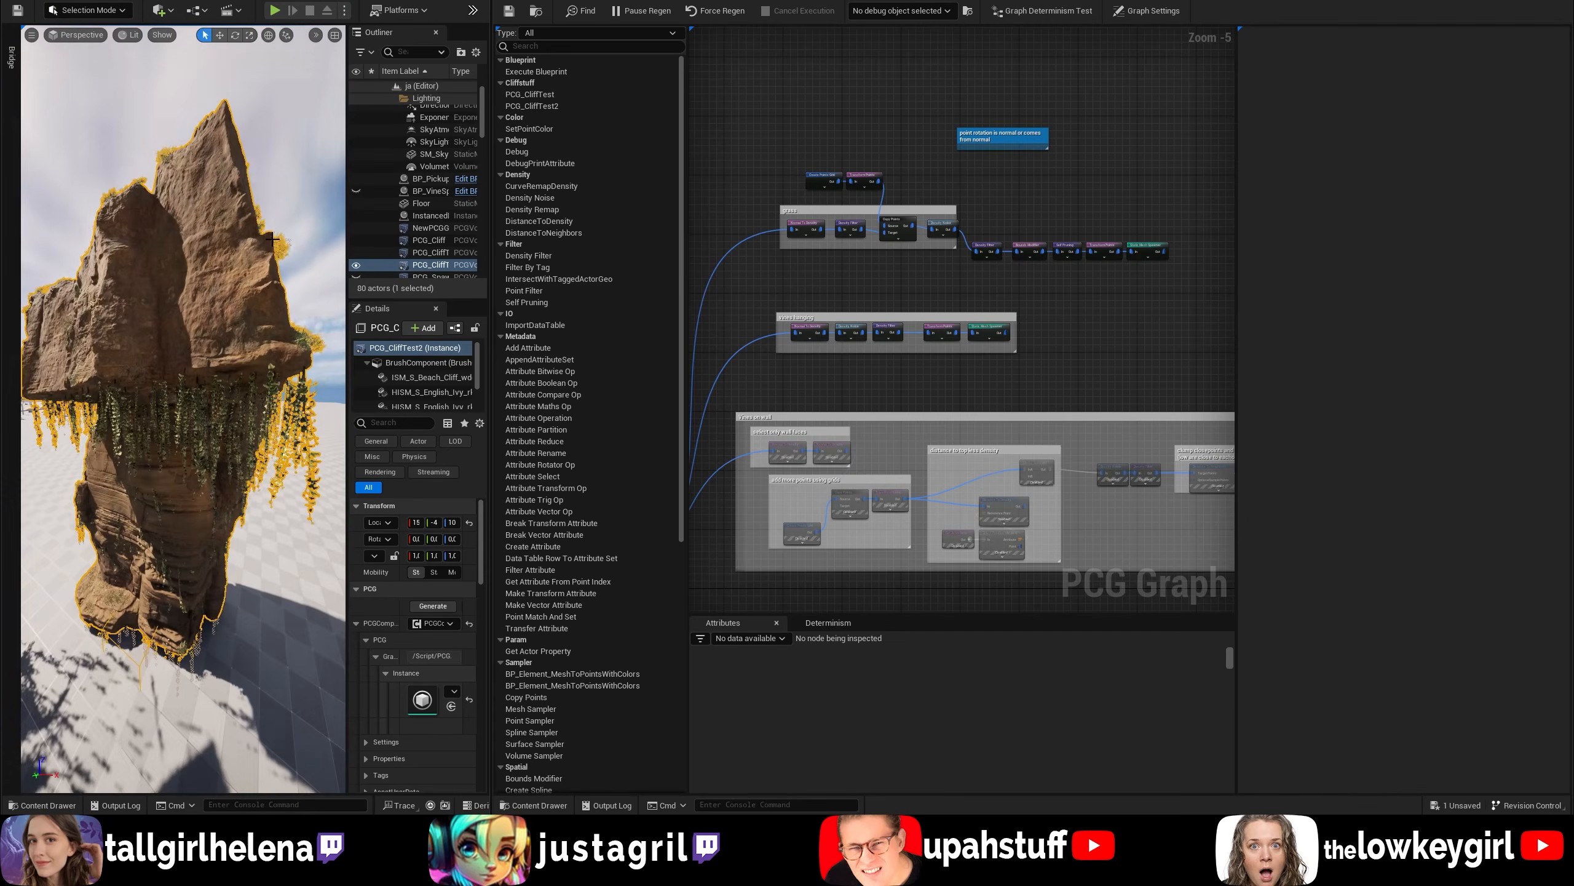
# Step: Enable the first Normal To Density node under "select only wall faces", and show its debug points and attribute data
pyautogui.moveTo(210, 199); pyautogui.dragTo(189, 205, button='right')
pyautogui.moveTo(859, 370); pyautogui.dragTo(891, 169, button='right')
pyautogui.scroll(4, 819, 204)
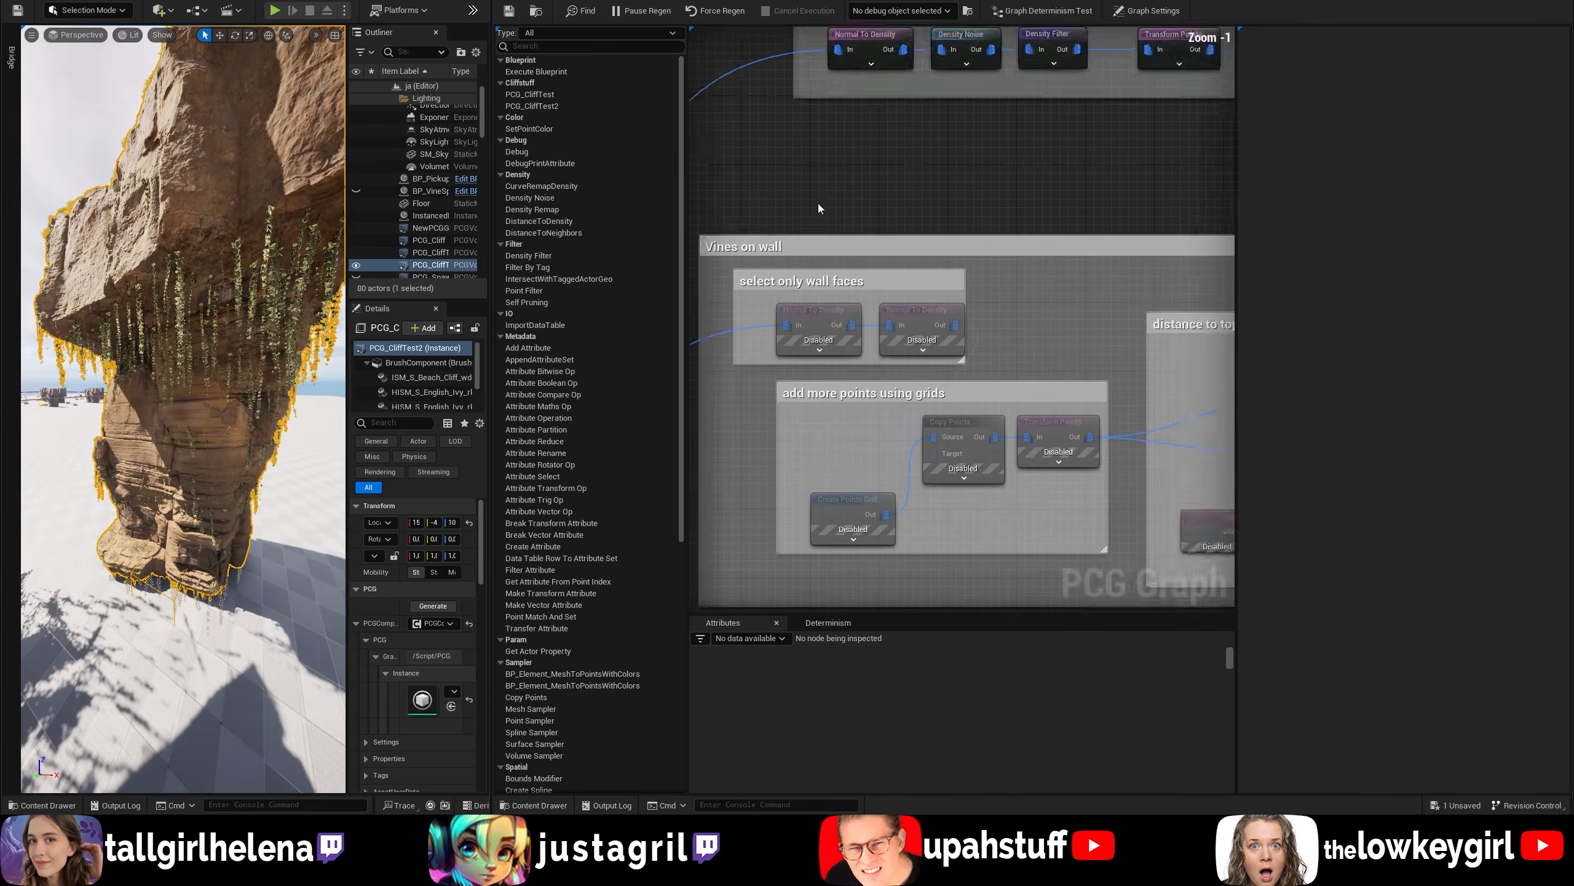
pyautogui.moveTo(815, 208); pyautogui.dragTo(857, 110, button='right')
pyautogui.moveTo(830, 169); pyautogui.dragTo(877, 157, button='right')
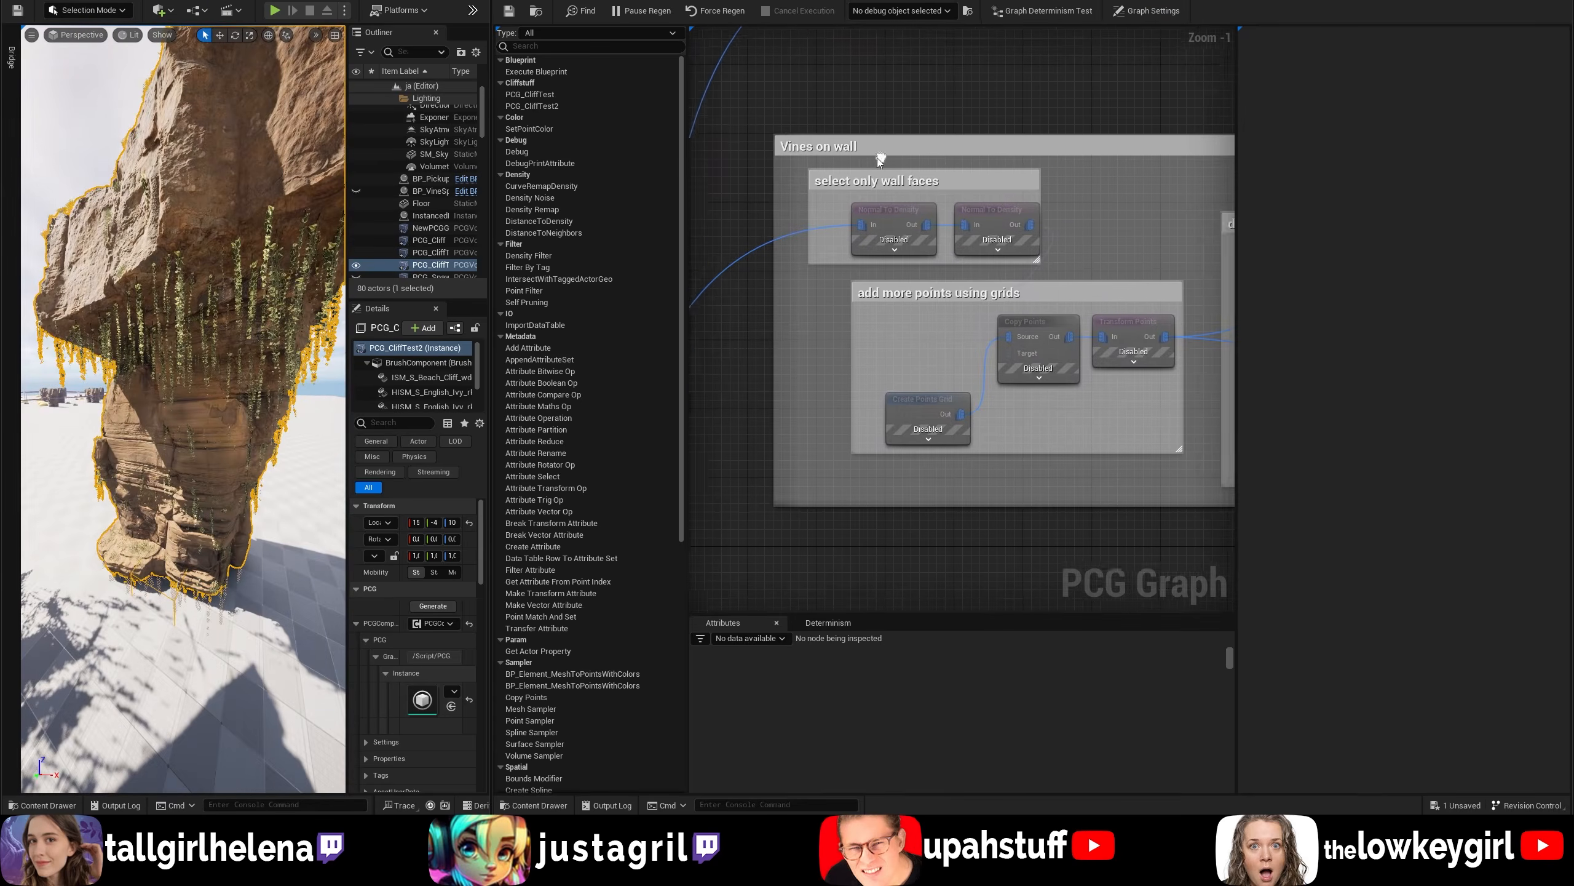
pyautogui.moveTo(1120, 227); pyautogui.dragTo(1060, 241, button='right')
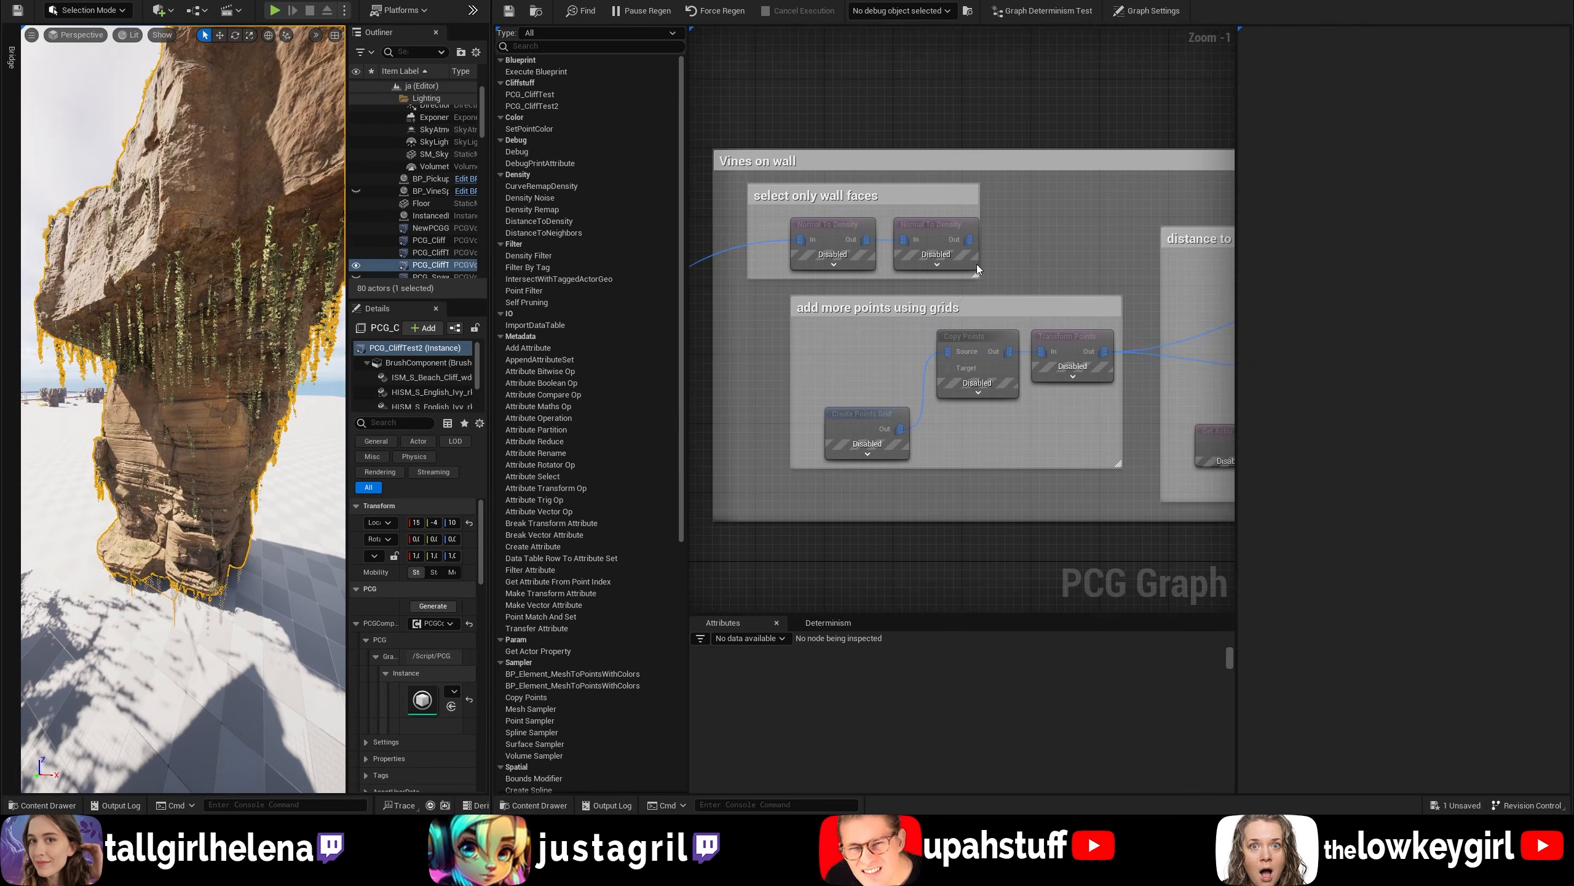
pyautogui.click(843, 243)
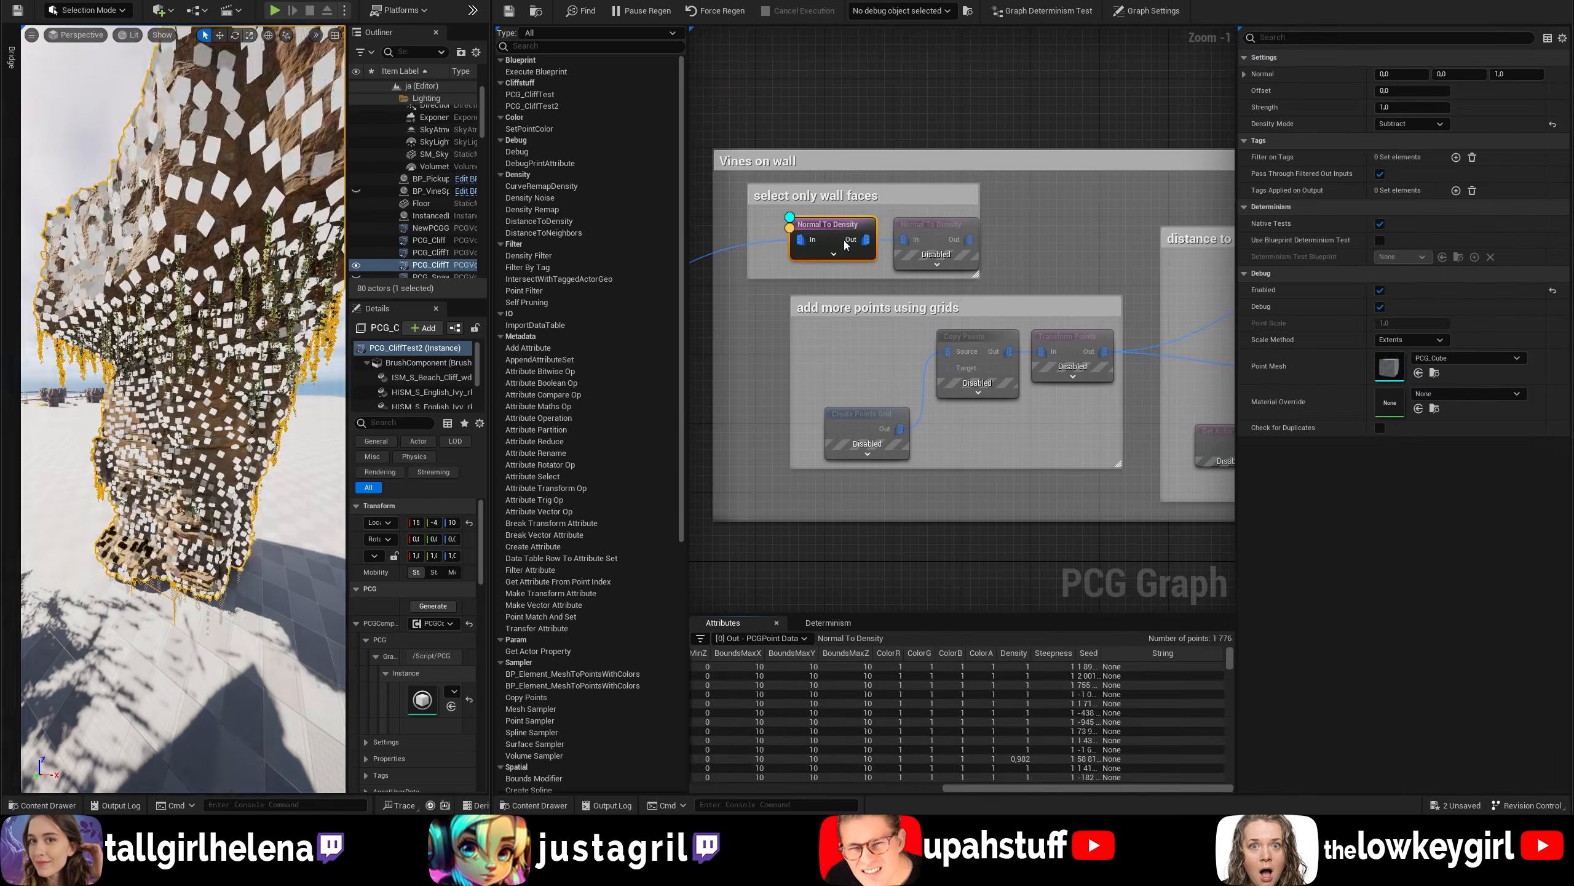
pyautogui.moveTo(291, 257)
pyautogui.mouseDown(button='right')
pyautogui.moveTo(217, 262)
pyautogui.moveTo(274, 248)
pyautogui.mouseUp(button='right')
# Step: Disable that Normal To Density node and examine the settings of the upstream Self Pruning node that feeds all branches
pyautogui.press('e')
pyautogui.moveTo(848, 335); pyautogui.dragTo(1188, 232, button='right')
pyautogui.scroll(-4, 1103, 146)
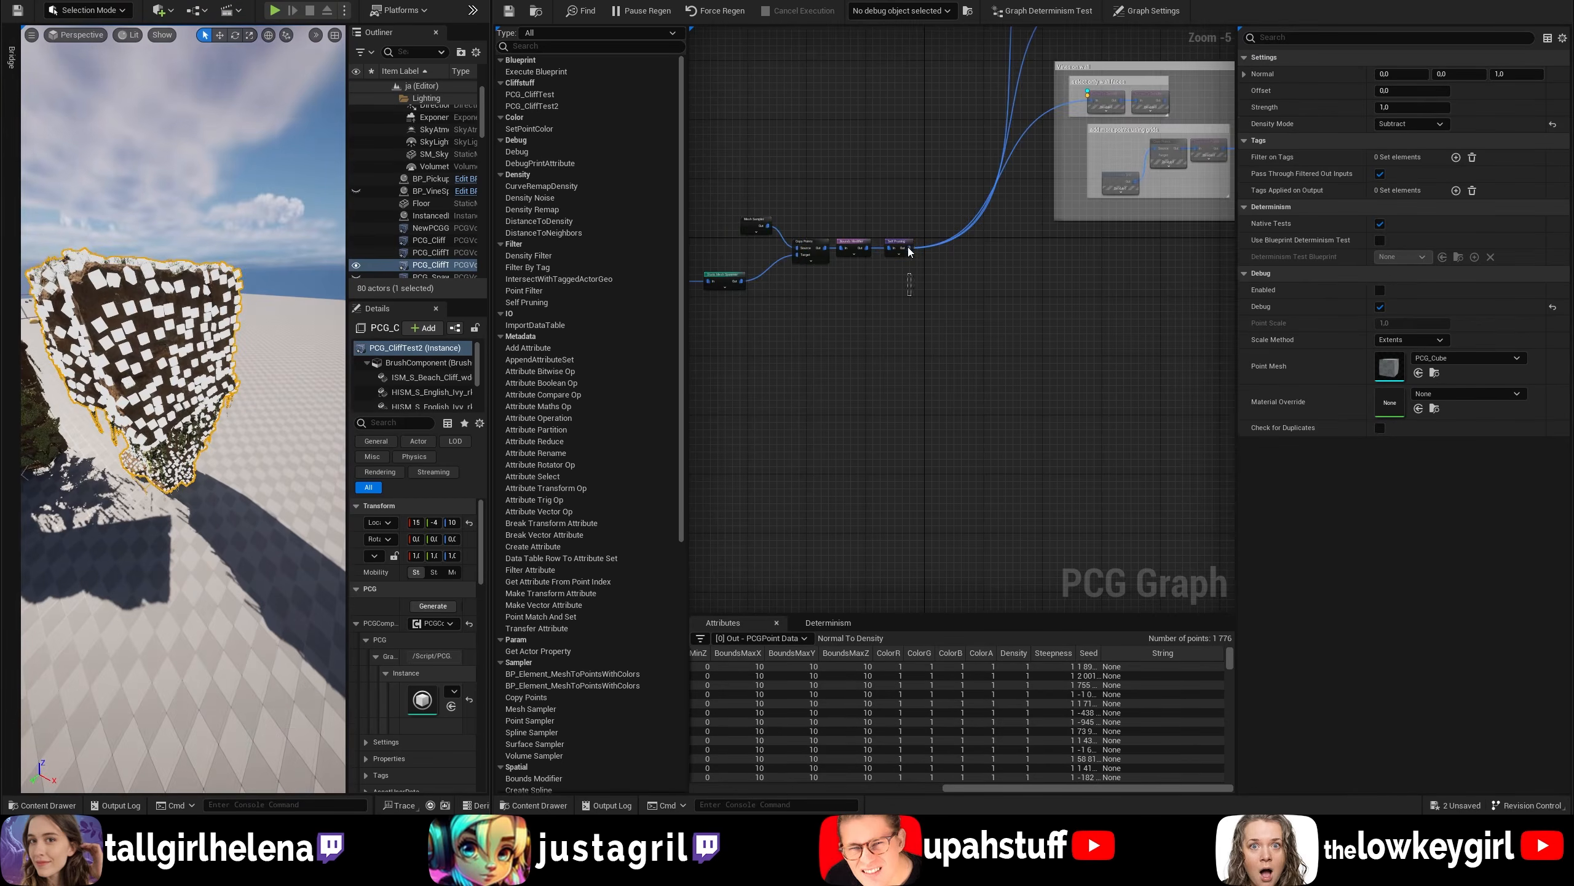
pyautogui.click(907, 246)
pyautogui.moveTo(987, 210); pyautogui.dragTo(779, 343, button='right')
pyautogui.moveTo(693, 385); pyautogui.dragTo(948, 314, button='right')
pyautogui.moveTo(995, 369); pyautogui.dragTo(772, 262)
pyautogui.click(961, 308)
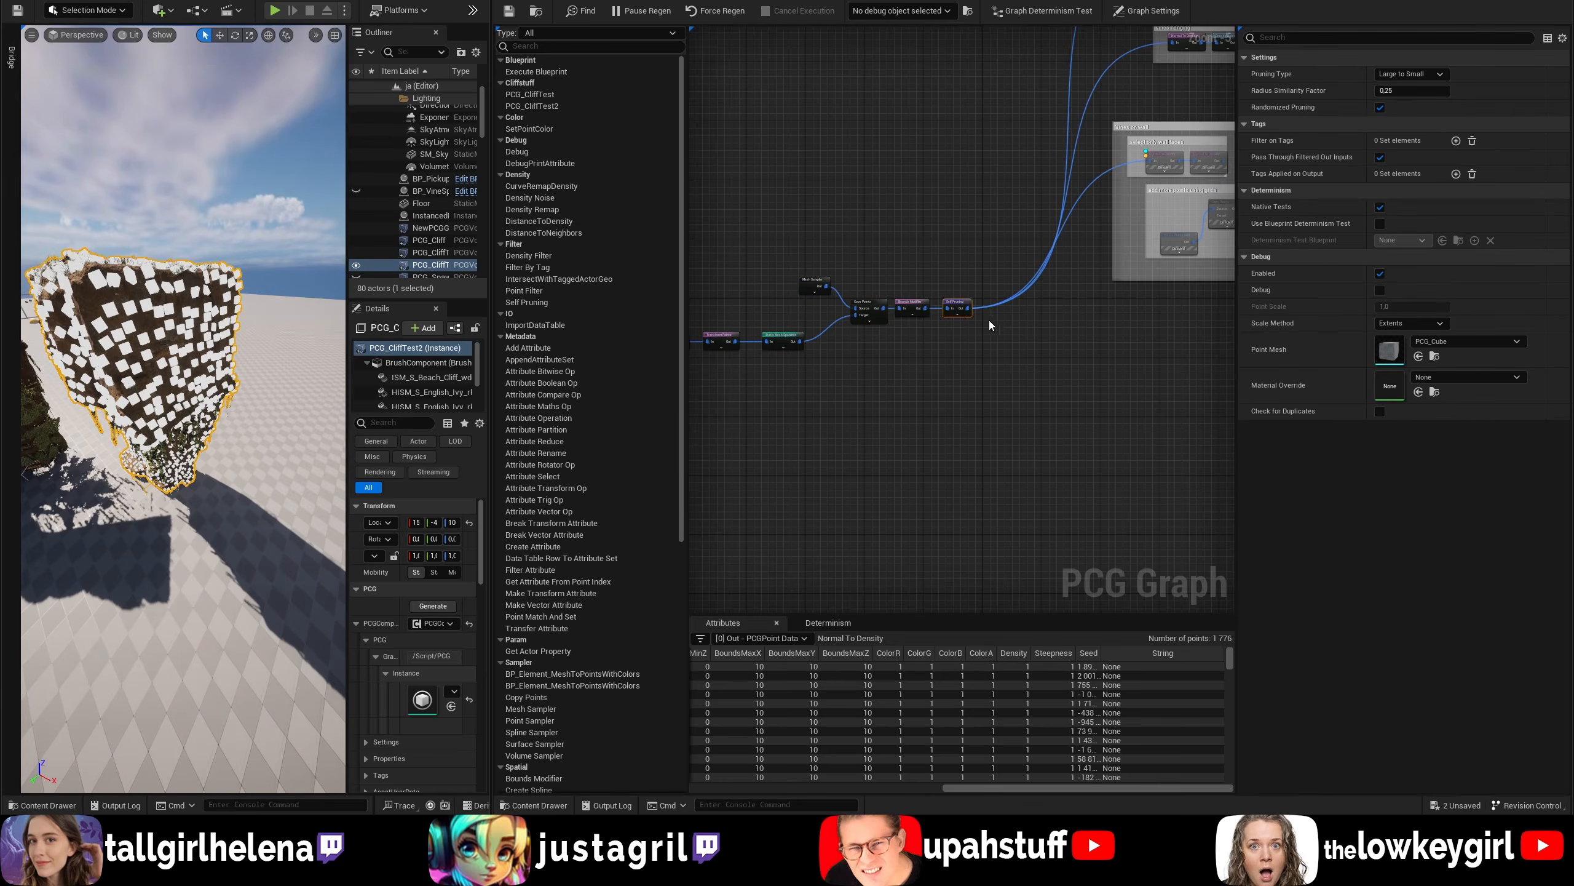
pyautogui.moveTo(988, 320); pyautogui.dragTo(942, 450, button='right')
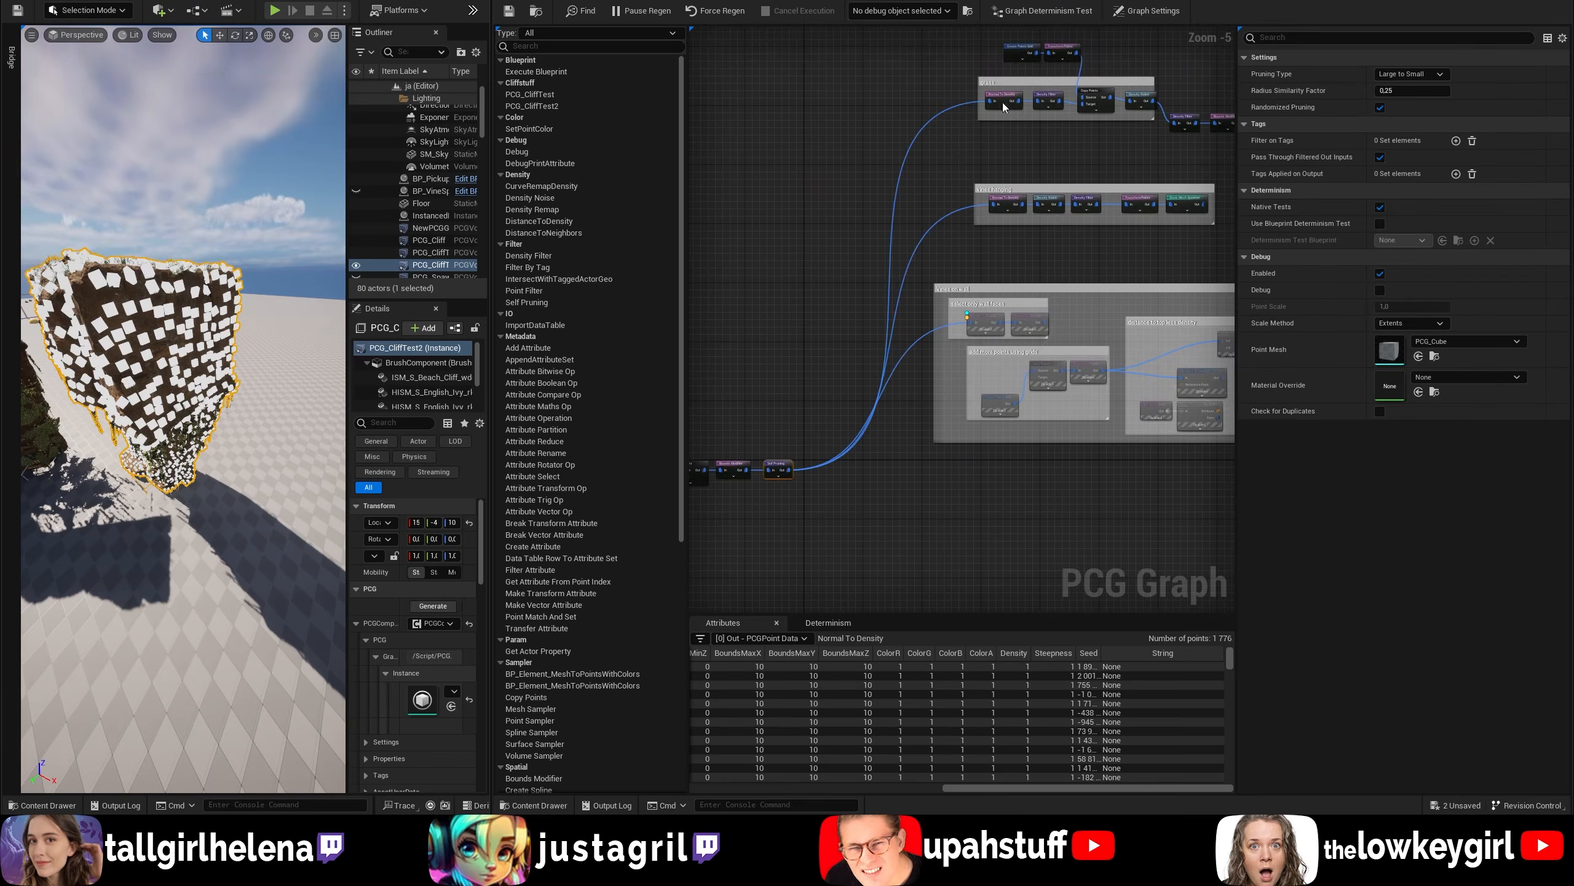
# Step: Examine the first Normal To Density node's settings in the Vines on wall group and its debug points across the cliff
pyautogui.scroll(4, 868, 342)
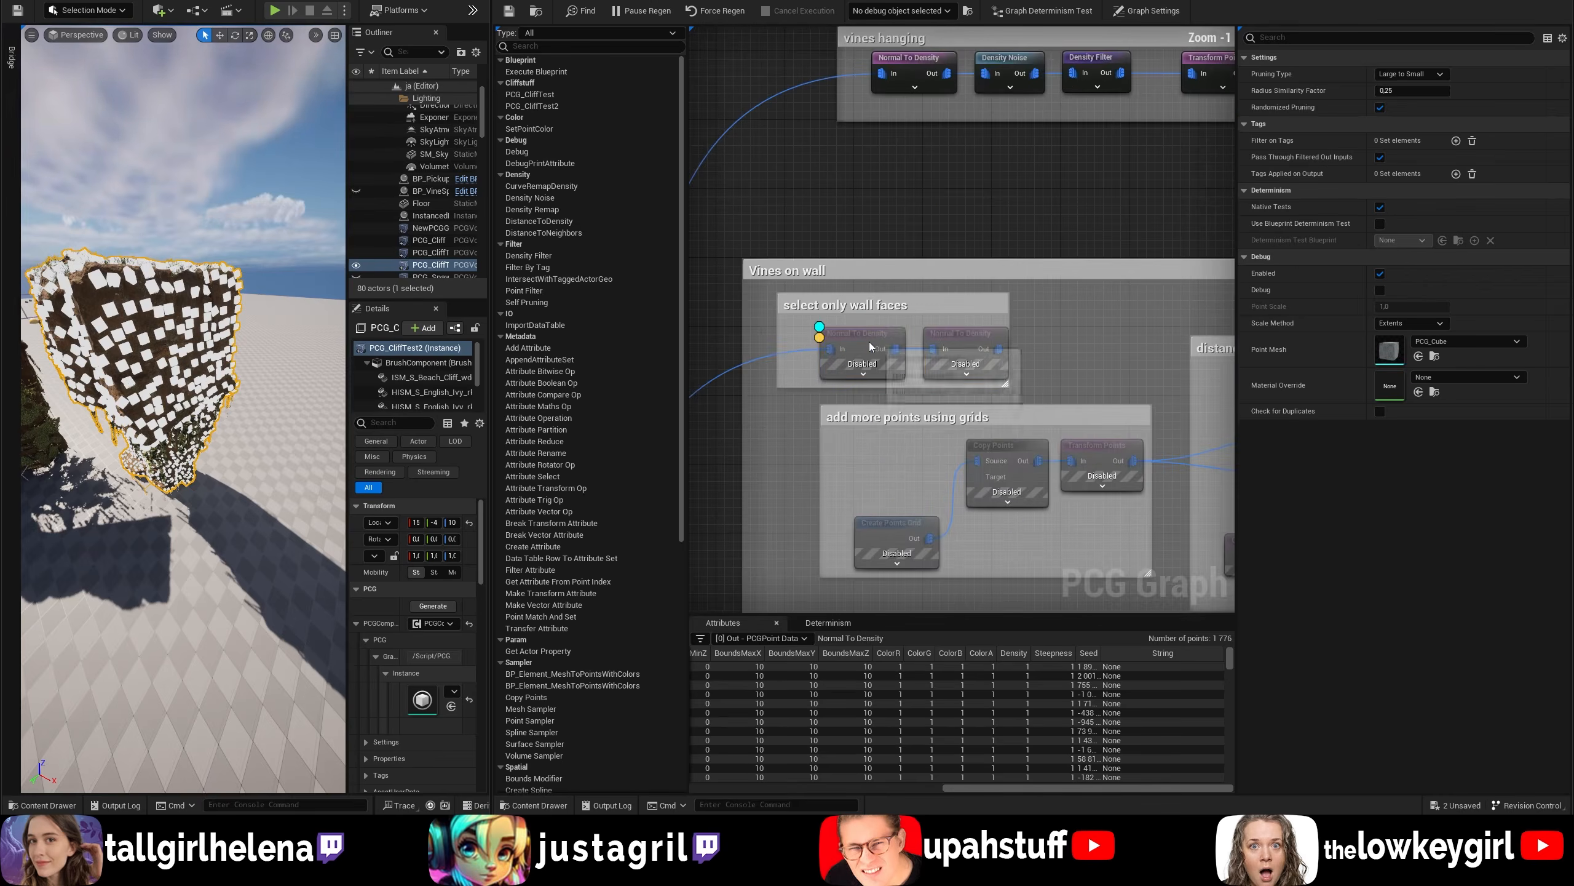
pyautogui.click(869, 343)
pyautogui.scroll(2, 199, 286)
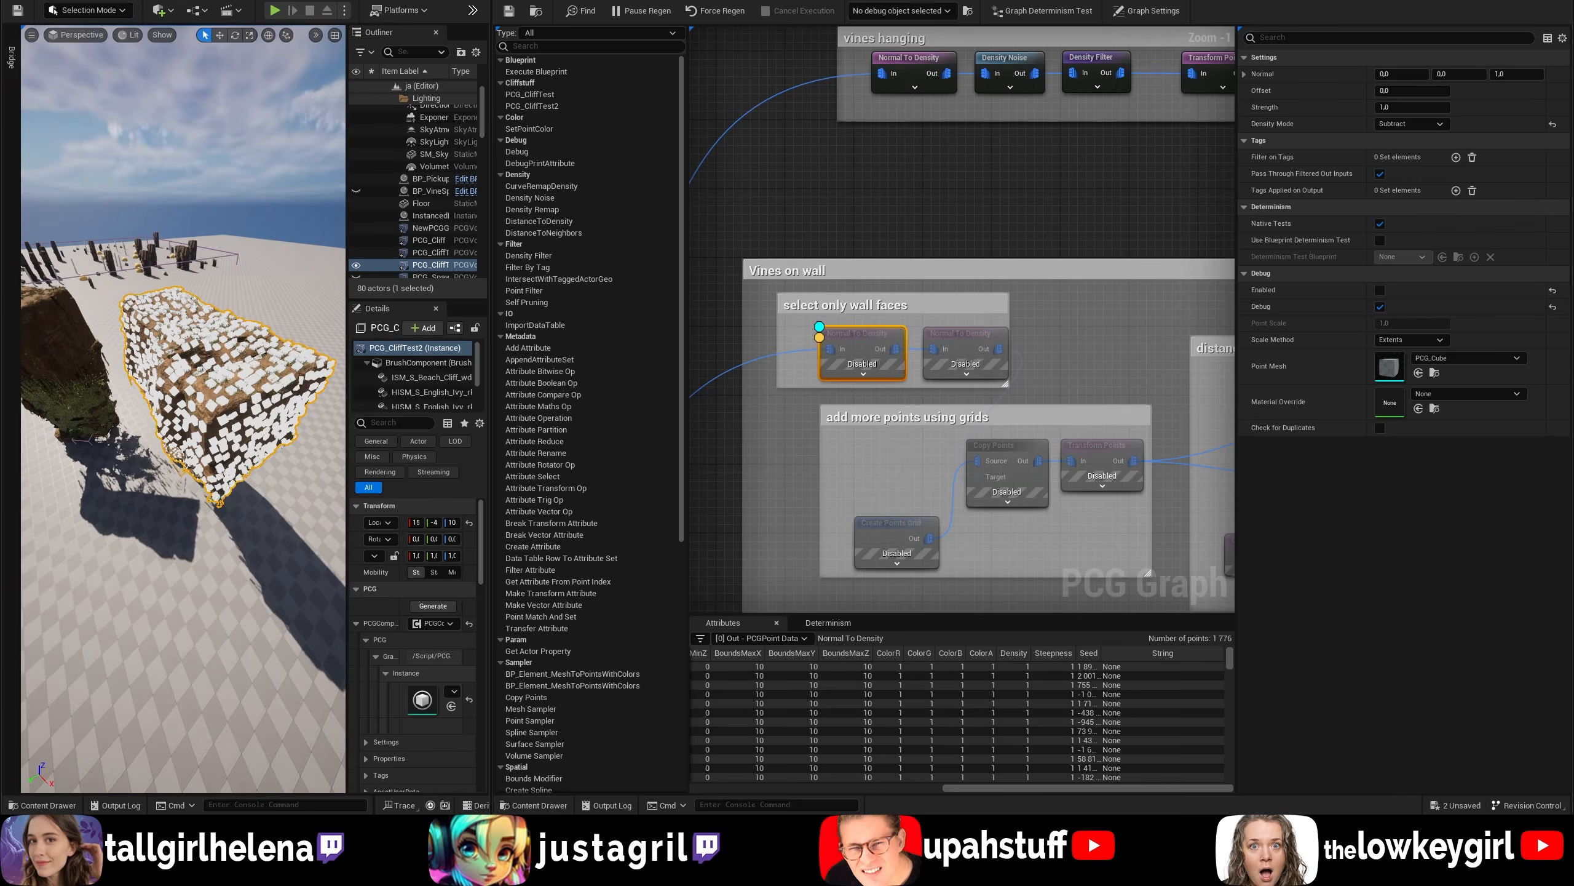
pyautogui.moveTo(199, 286); pyautogui.dragTo(186, 397, button='right')
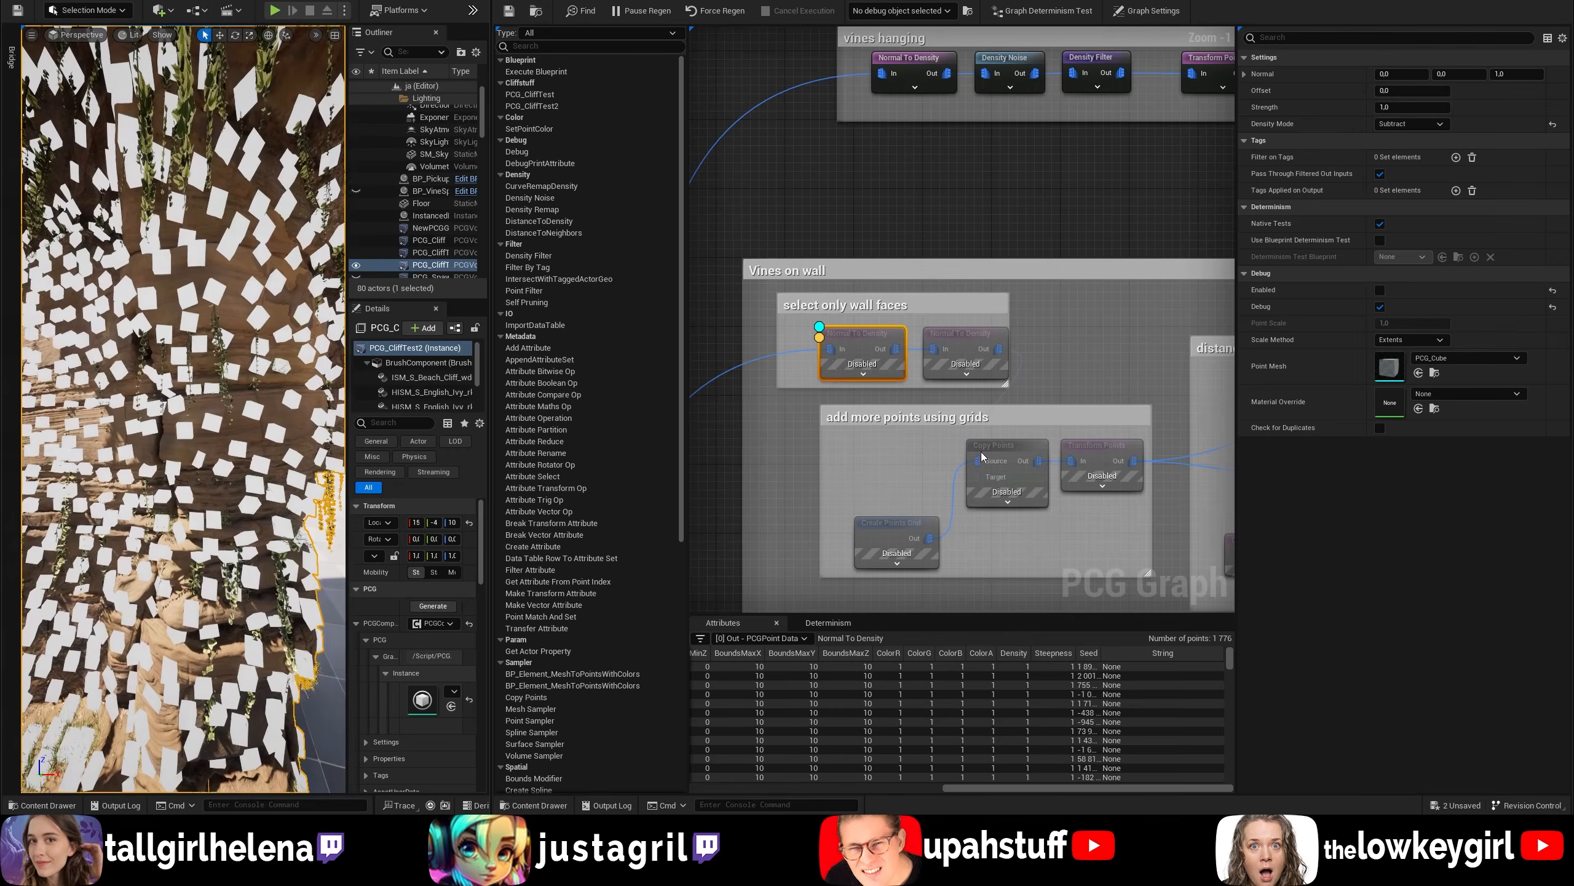
pyautogui.moveTo(969, 451); pyautogui.dragTo(763, 391, button='right')
pyautogui.scroll(-3, 778, 416)
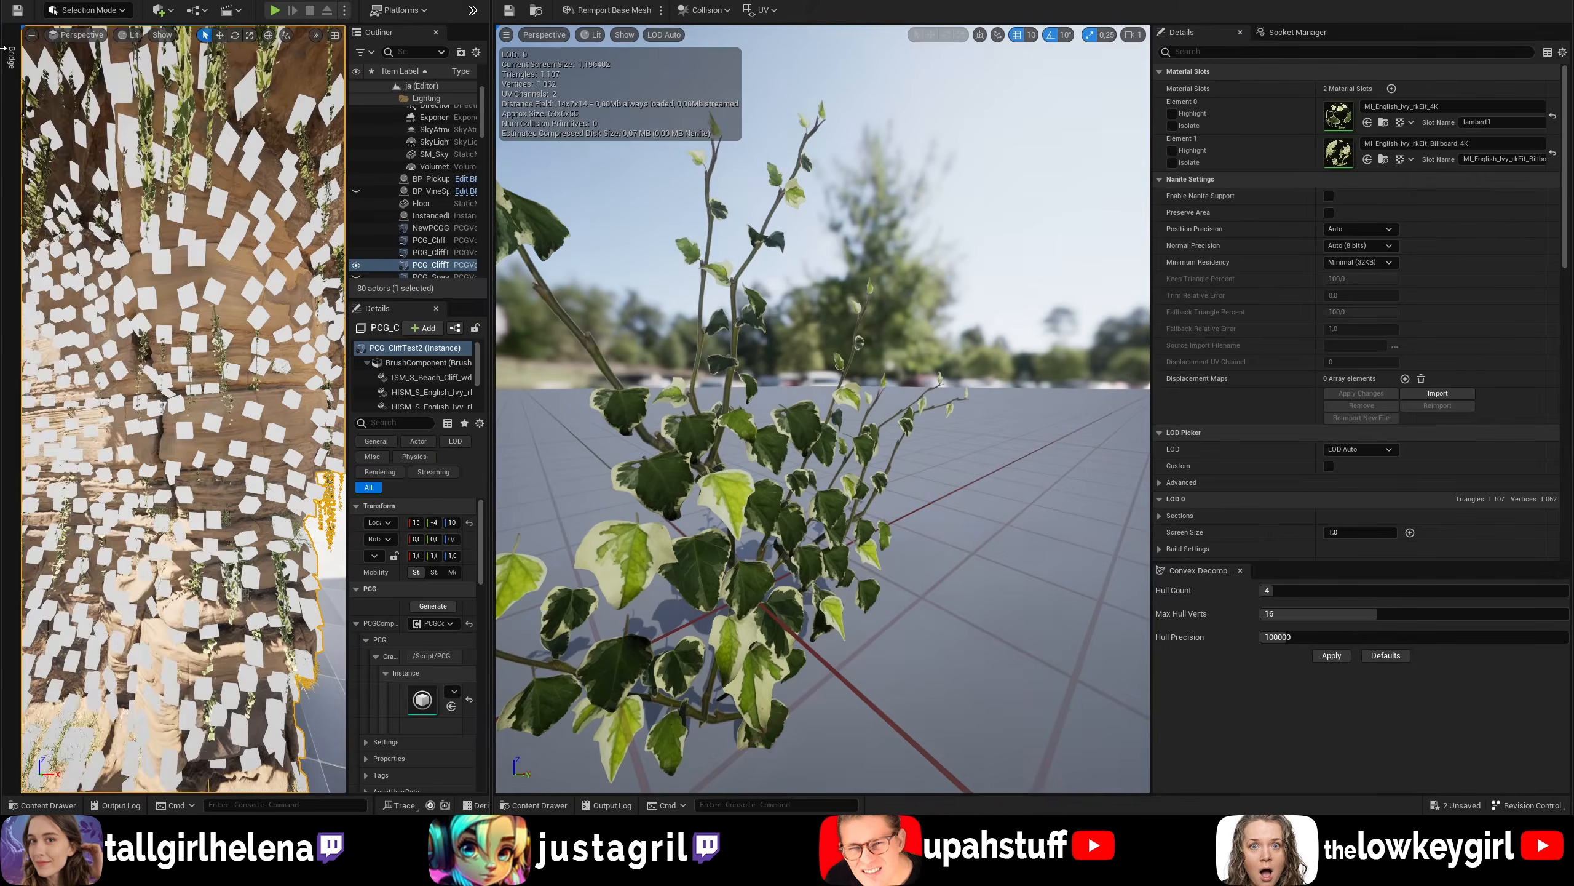
# Step: Search the Bridge library for "ivy", open the English Ivy plant asset and look over the ivy mesh
pyautogui.click(9, 54)
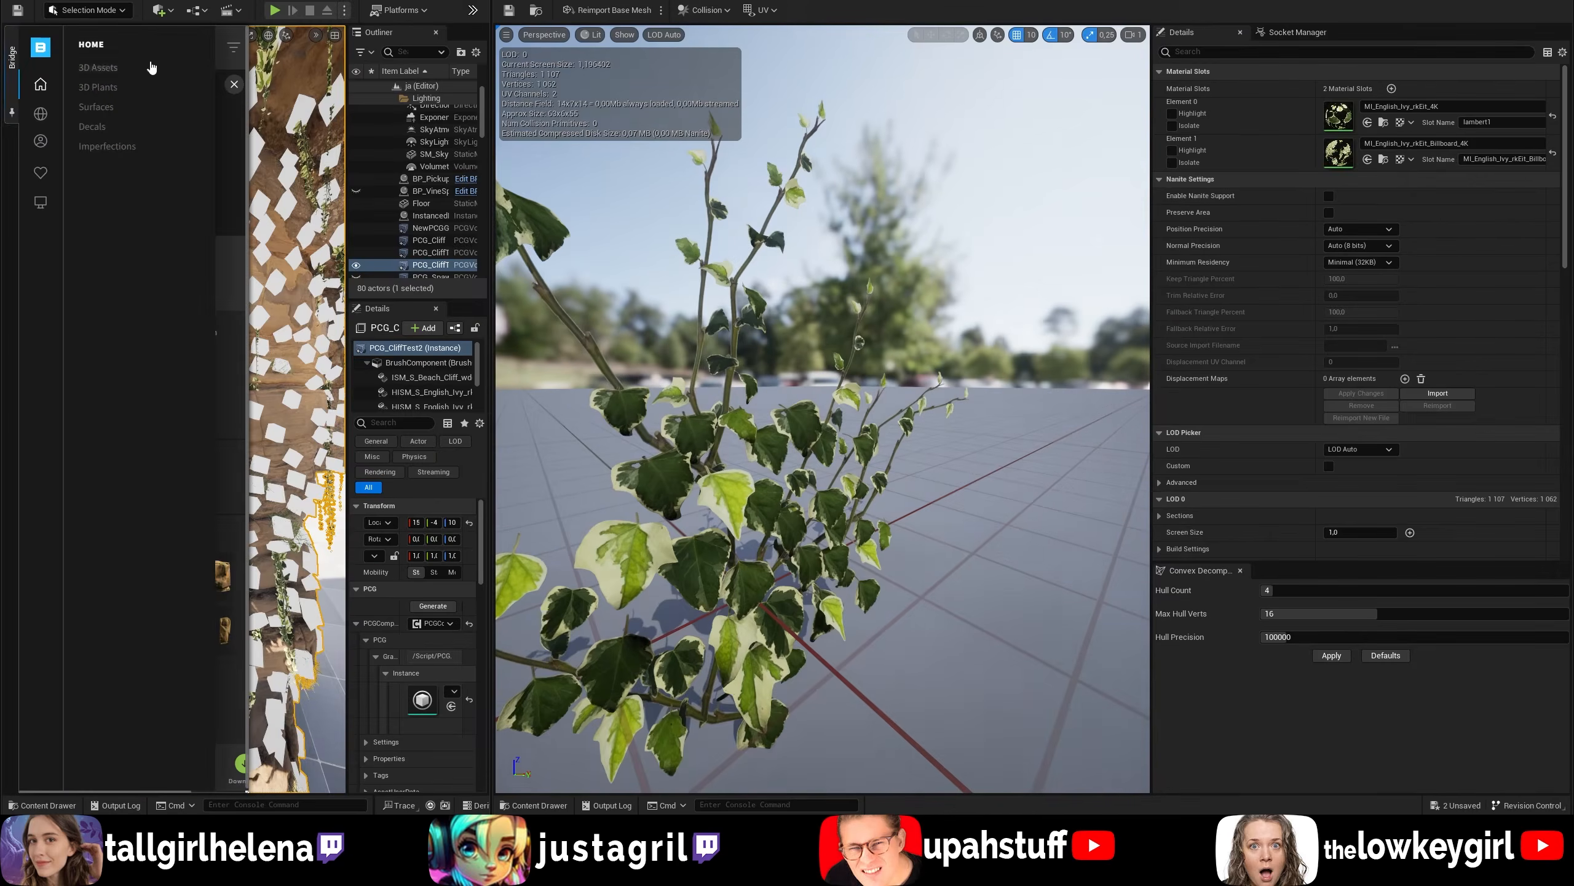
pyautogui.click(228, 47)
pyautogui.write('ivy')
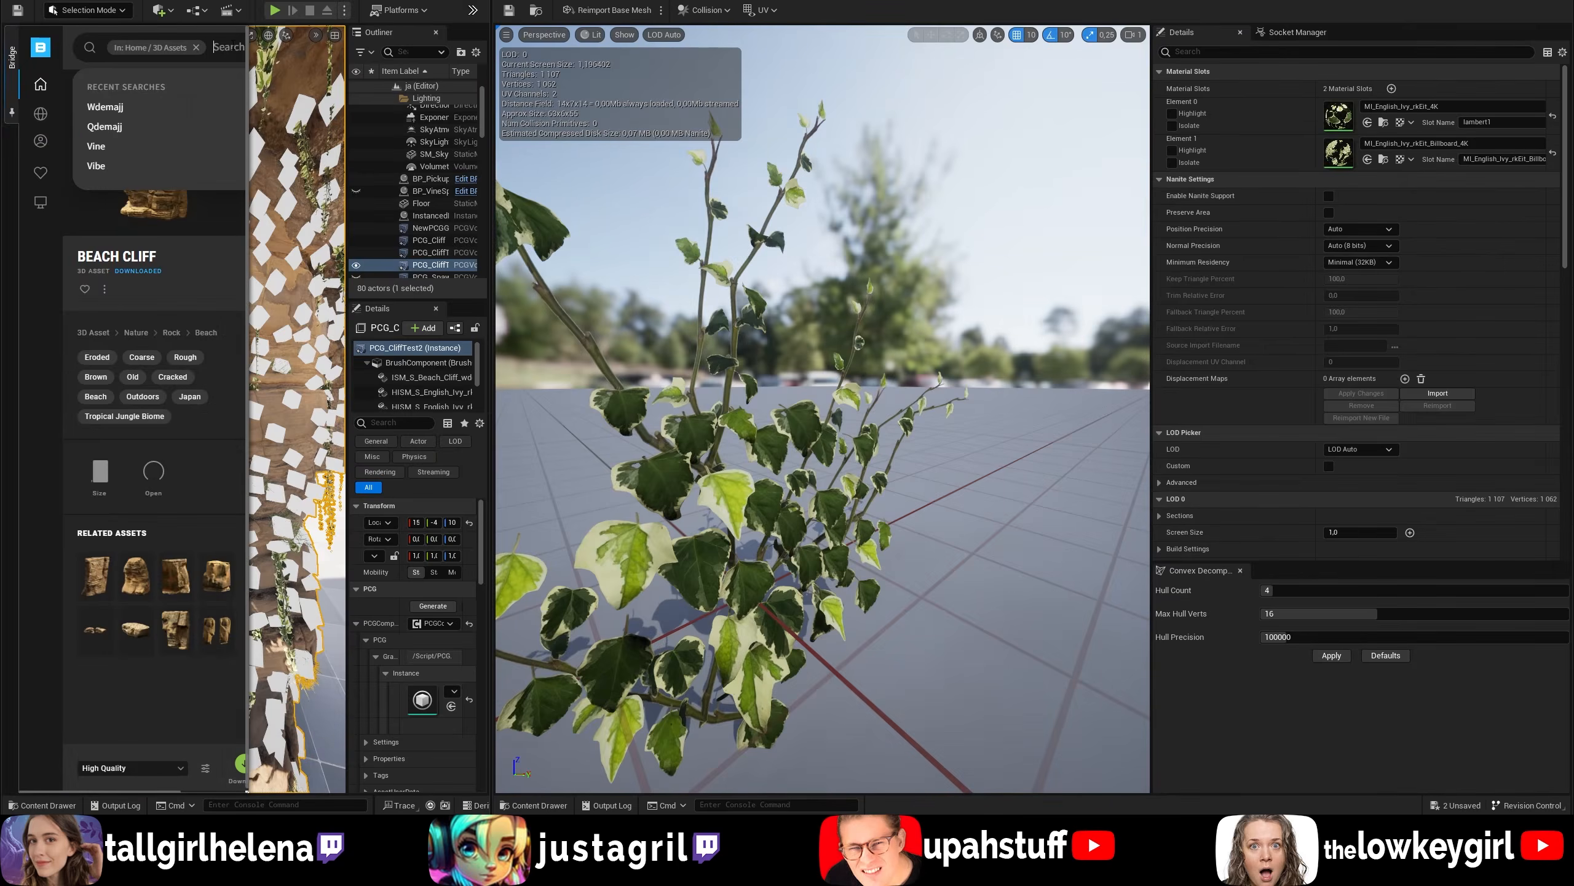
pyautogui.press('Return')
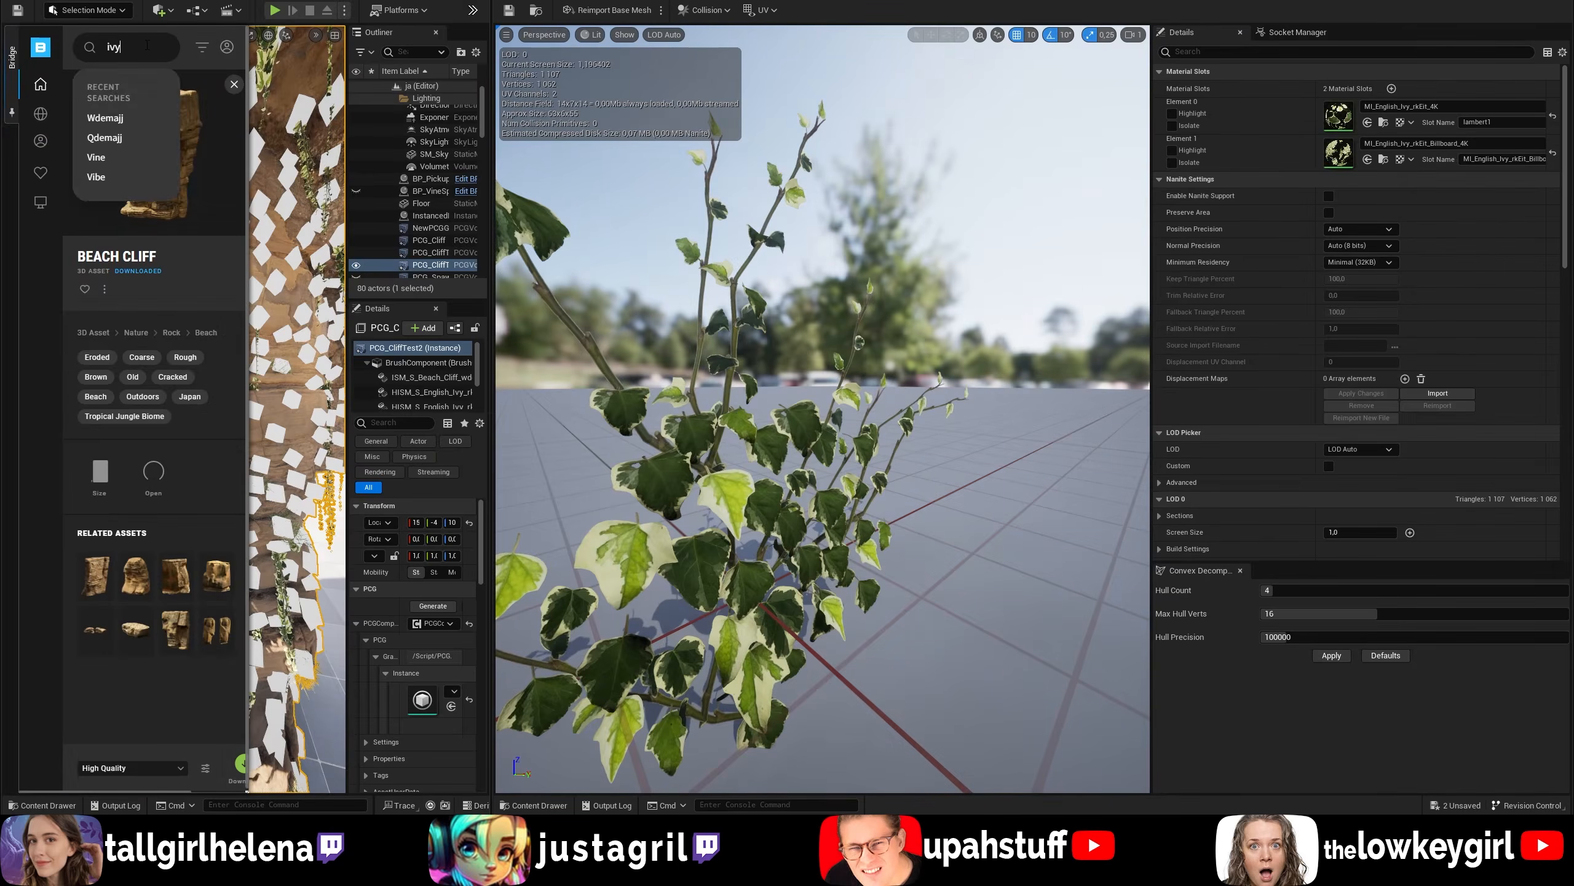
pyautogui.click(112, 379)
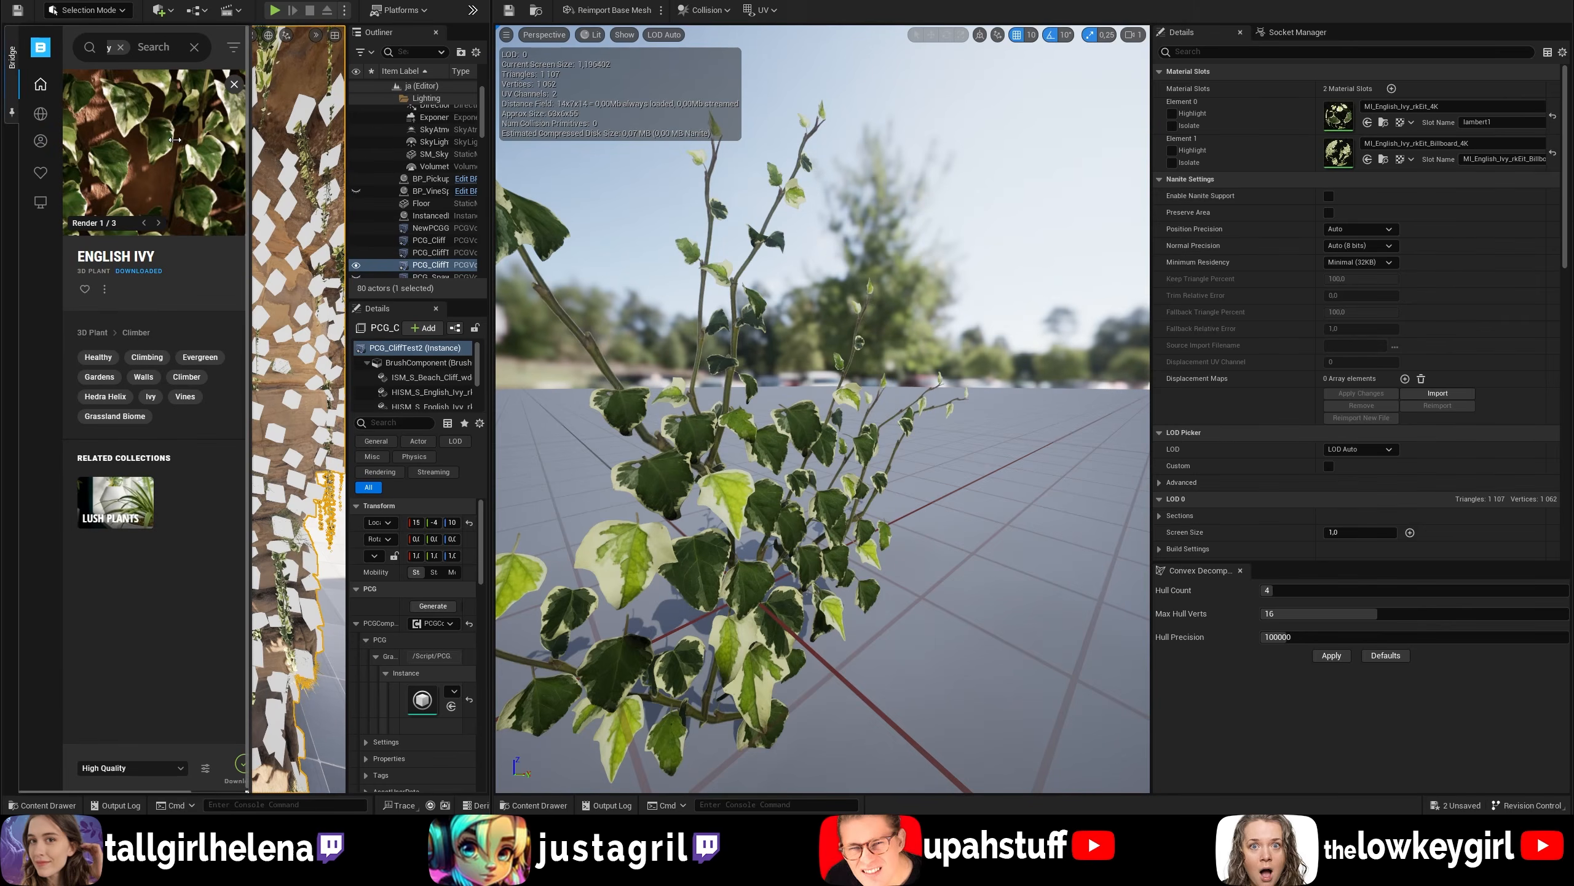
pyautogui.moveTo(899, 348); pyautogui.dragTo(911, 364, button='right')
pyautogui.press('f')
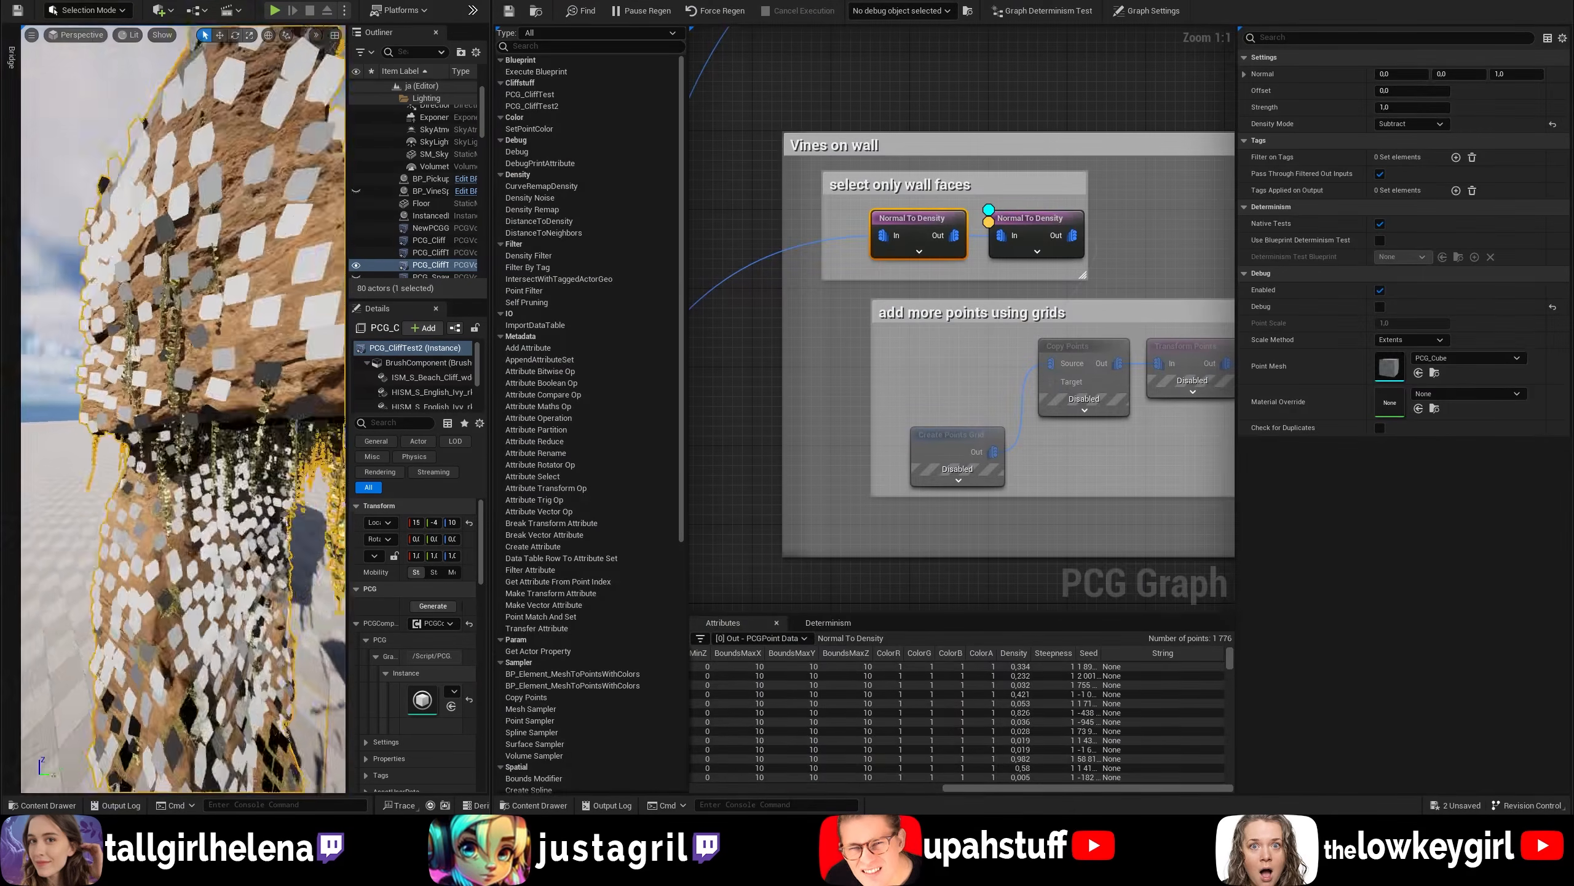
# Step: Examine the second Normal To Density node's settings and its debug points on the cliff walls
pyautogui.moveTo(211, 410); pyautogui.dragTo(112, 407, button='right')
pyautogui.moveTo(962, 369); pyautogui.dragTo(928, 373, button='right')
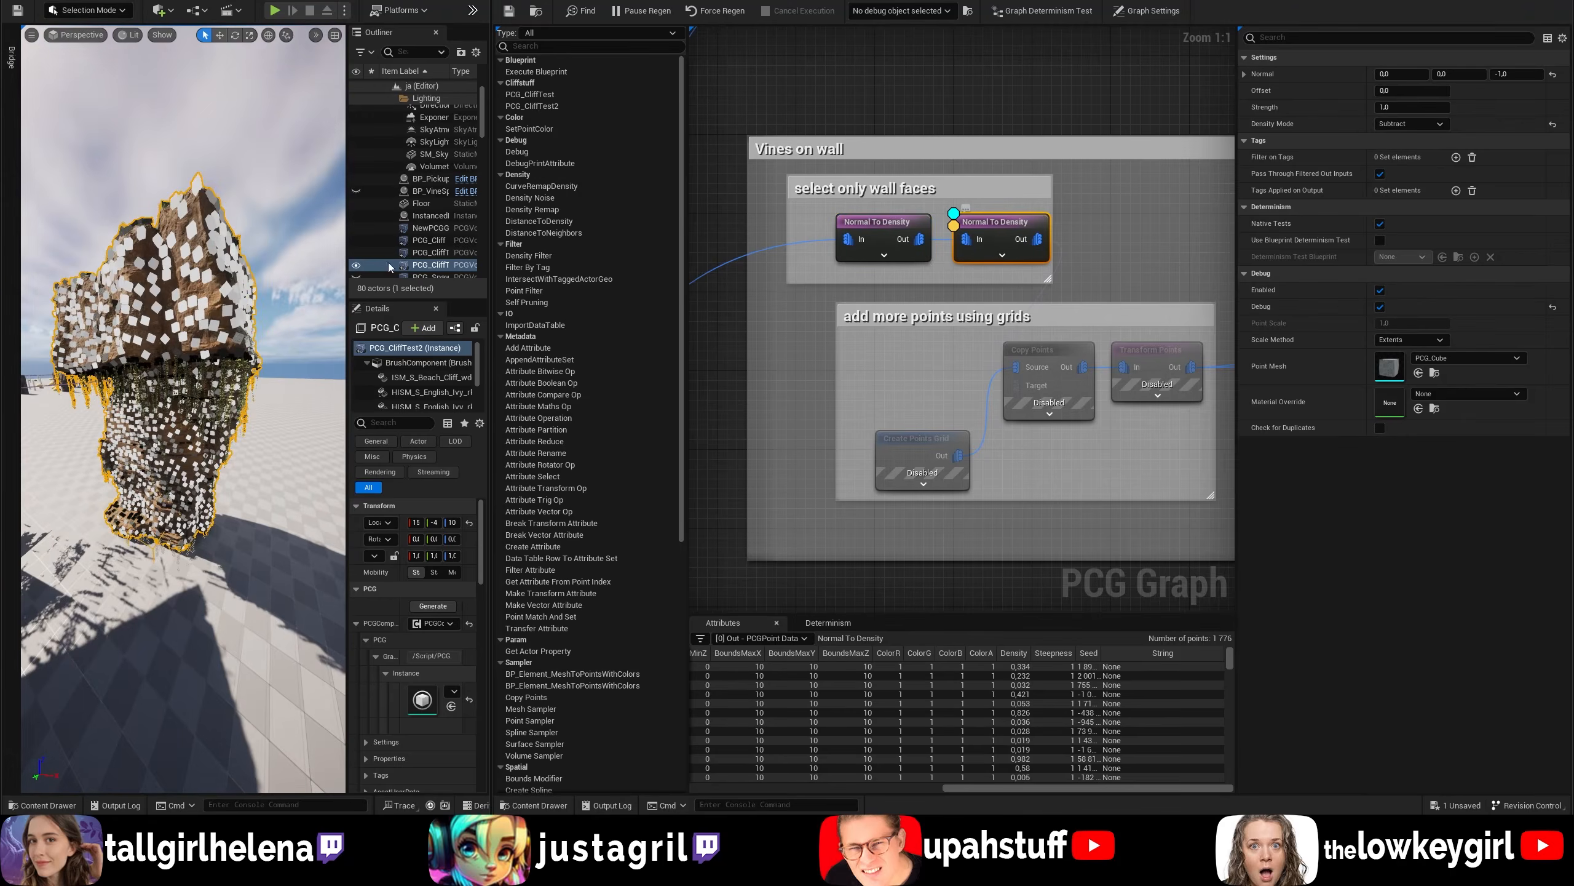
pyautogui.moveTo(272, 267); pyautogui.dragTo(239, 290, button='right')
pyautogui.moveTo(914, 385); pyautogui.dragTo(869, 349, button='right')
# Step: Enable the nodes under "add more points using grids", including Copy Points and Create Points Grid
pyautogui.click(1006, 317)
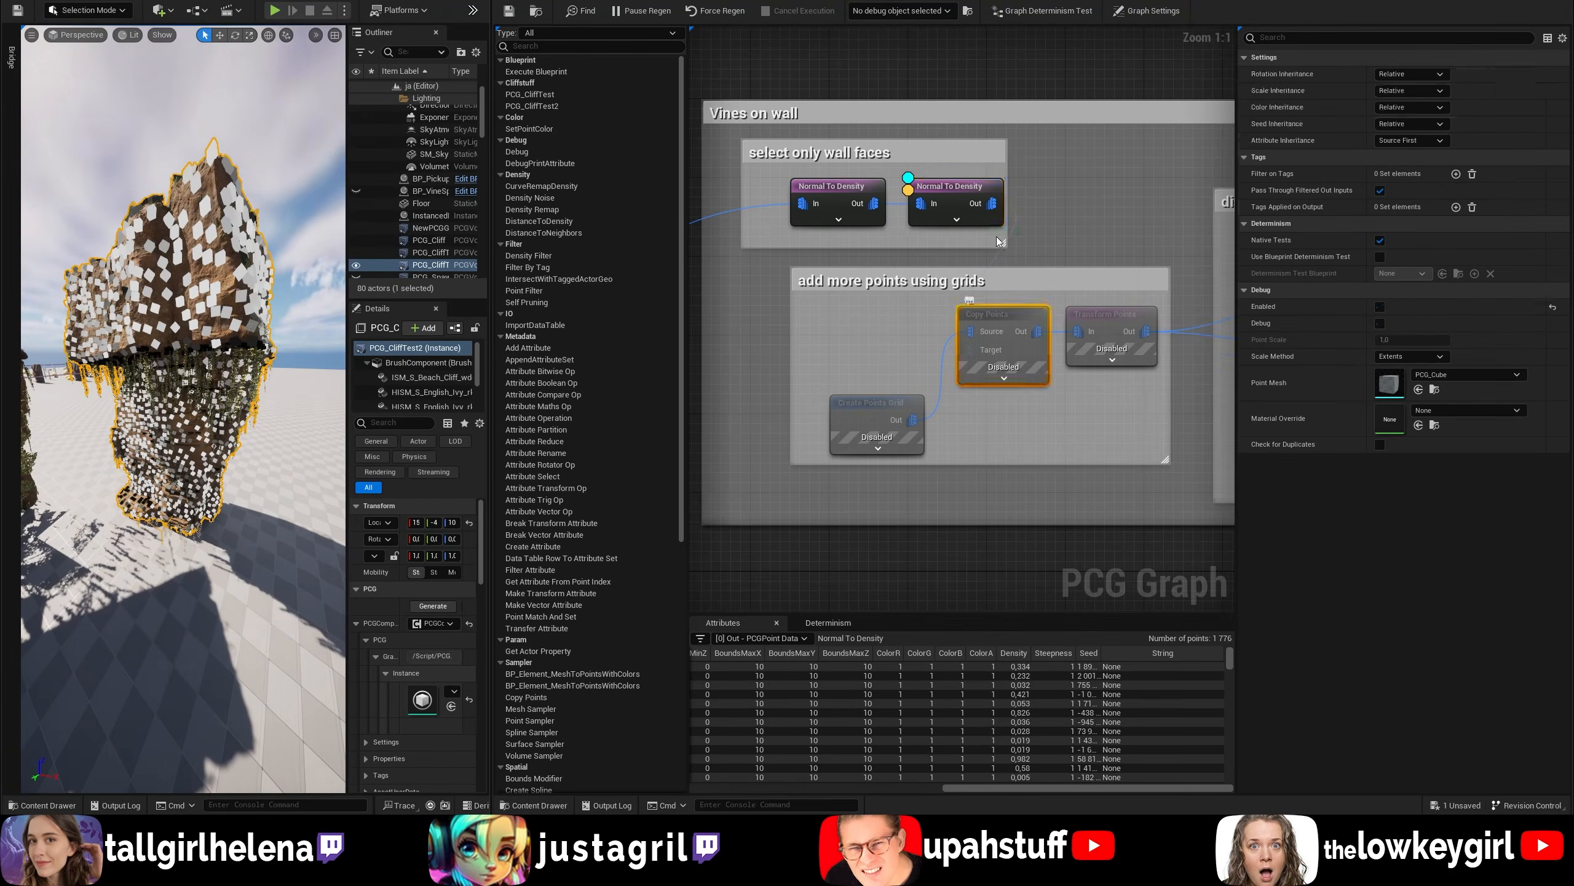
pyautogui.click(948, 184)
pyautogui.click(1019, 312)
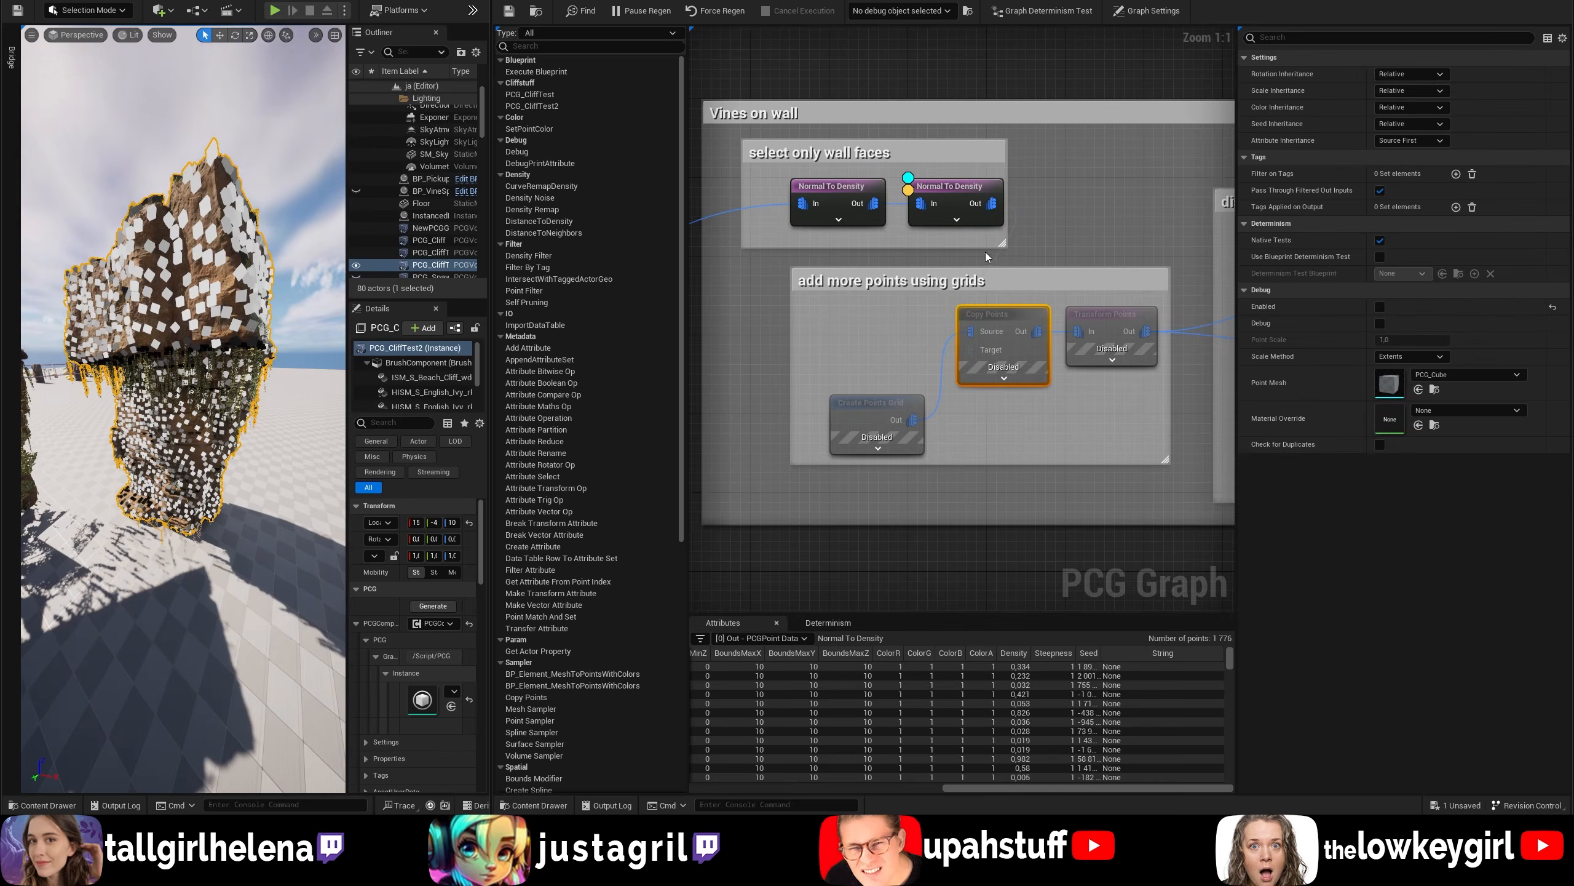
pyautogui.click(878, 407)
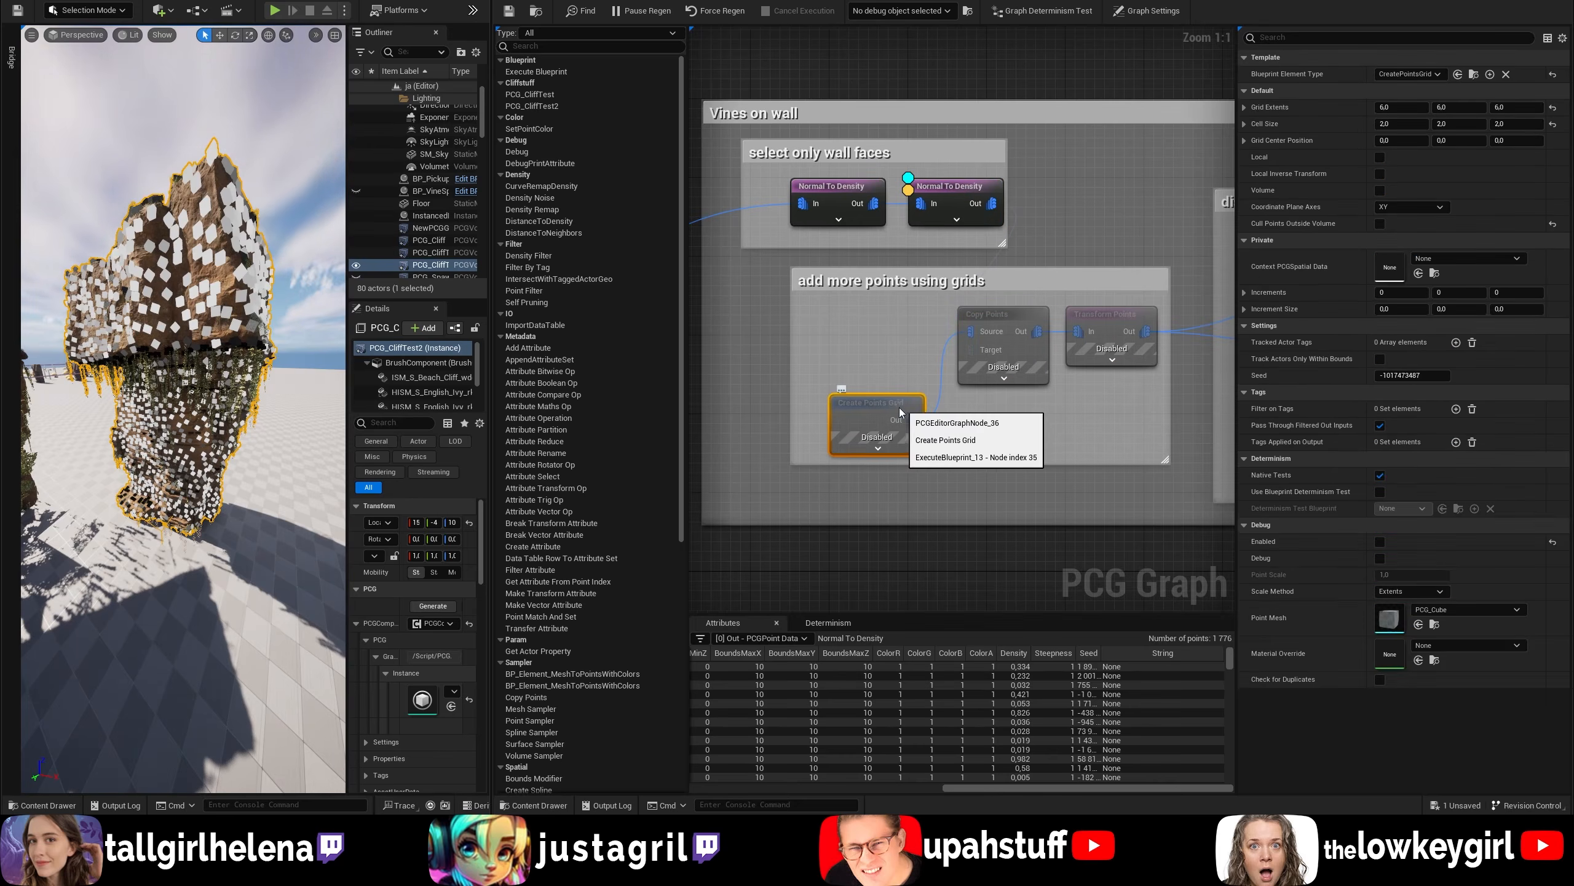
pyautogui.press('e')
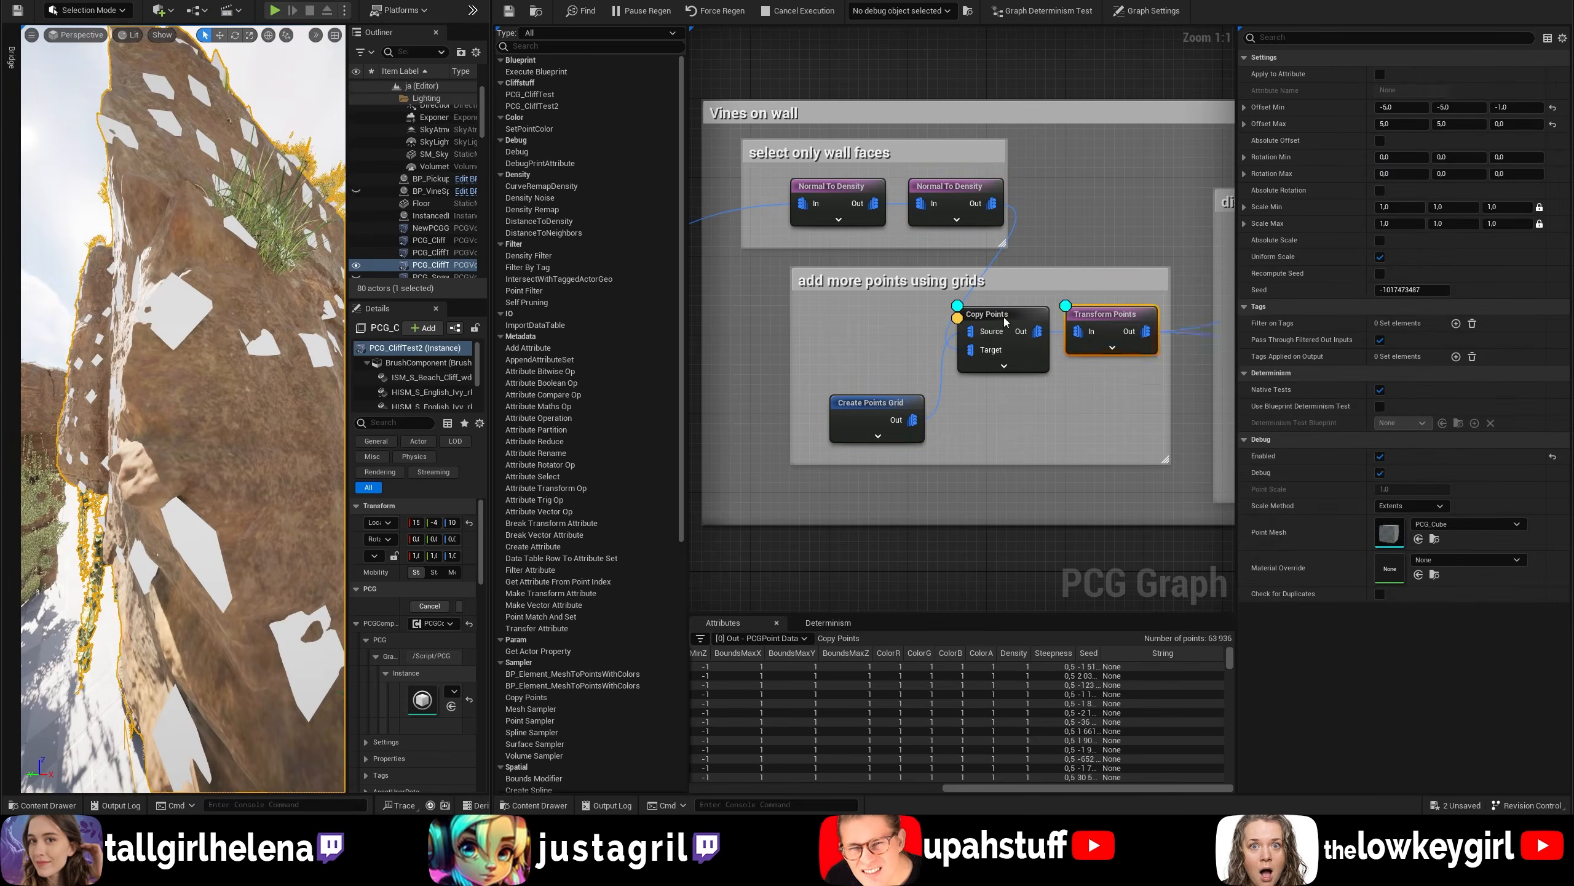
# Step: Turn off debug display on the Copy Points node and inspect the Transform Points output around the cliff
pyautogui.click(1006, 321)
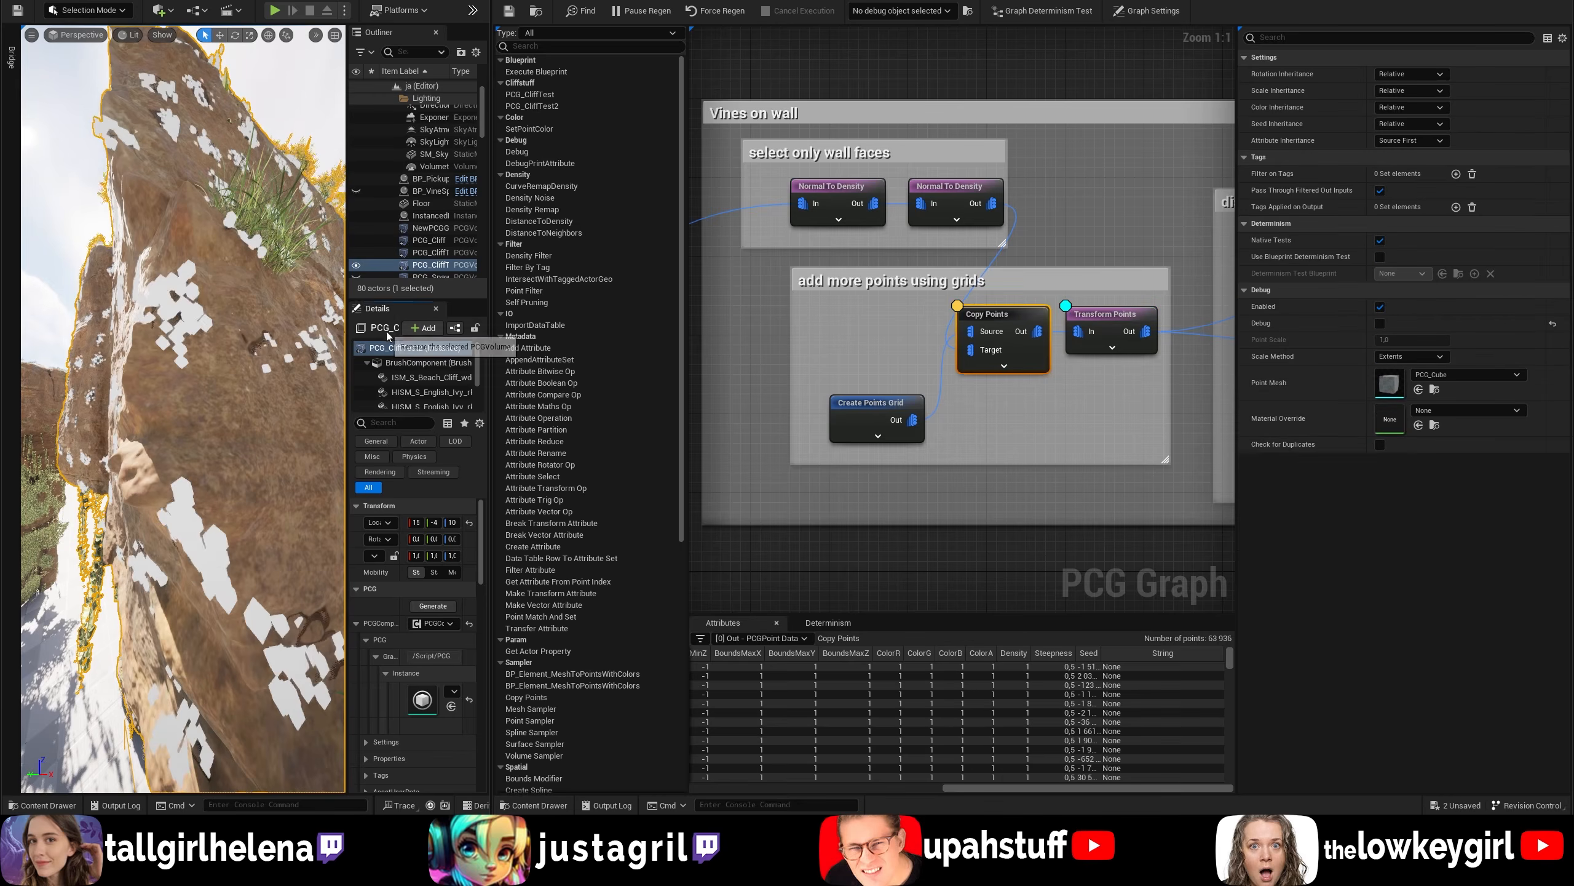
pyautogui.moveTo(188, 302); pyautogui.dragTo(155, 338, button='right')
pyautogui.press('w')
pyautogui.press('s')
pyautogui.press('e')
pyautogui.press('d')
pyautogui.press('s')
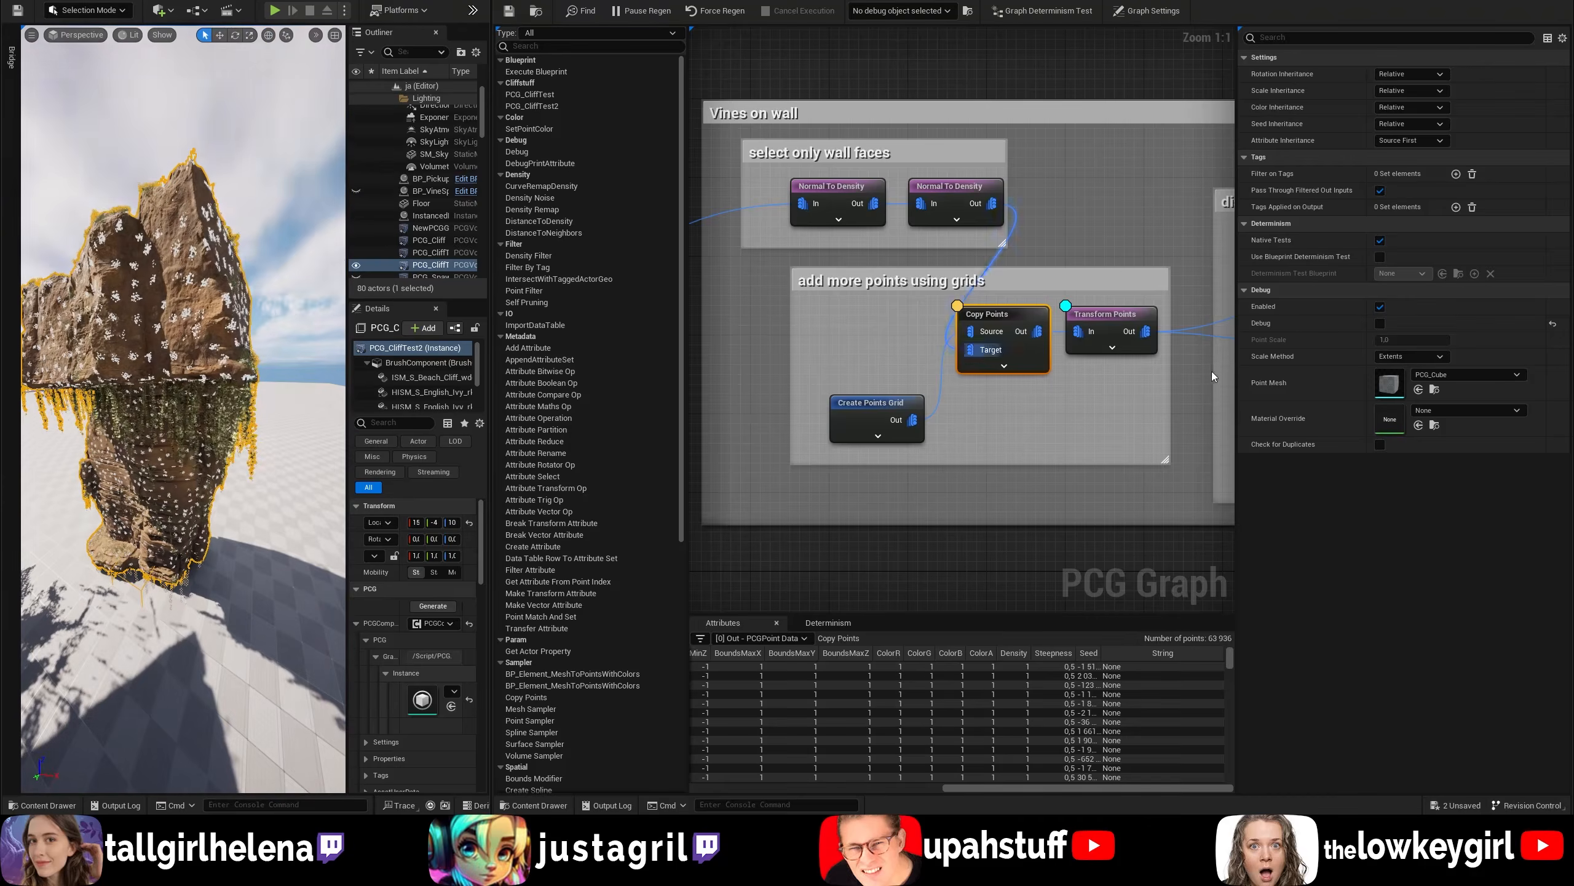
# Step: Examine the transformed debug points from several sides of the cliff and find the "distance to top less density" group
pyautogui.click(1214, 377)
pyautogui.scroll(-2, 1213, 377)
pyautogui.moveTo(1214, 376); pyautogui.dragTo(867, 333, button='right')
pyautogui.press('d')
pyautogui.moveTo(129, 355); pyautogui.dragTo(217, 373, button='right')
pyautogui.press('a')
pyautogui.moveTo(164, 506); pyautogui.dragTo(169, 507, button='right')
pyautogui.press('d')
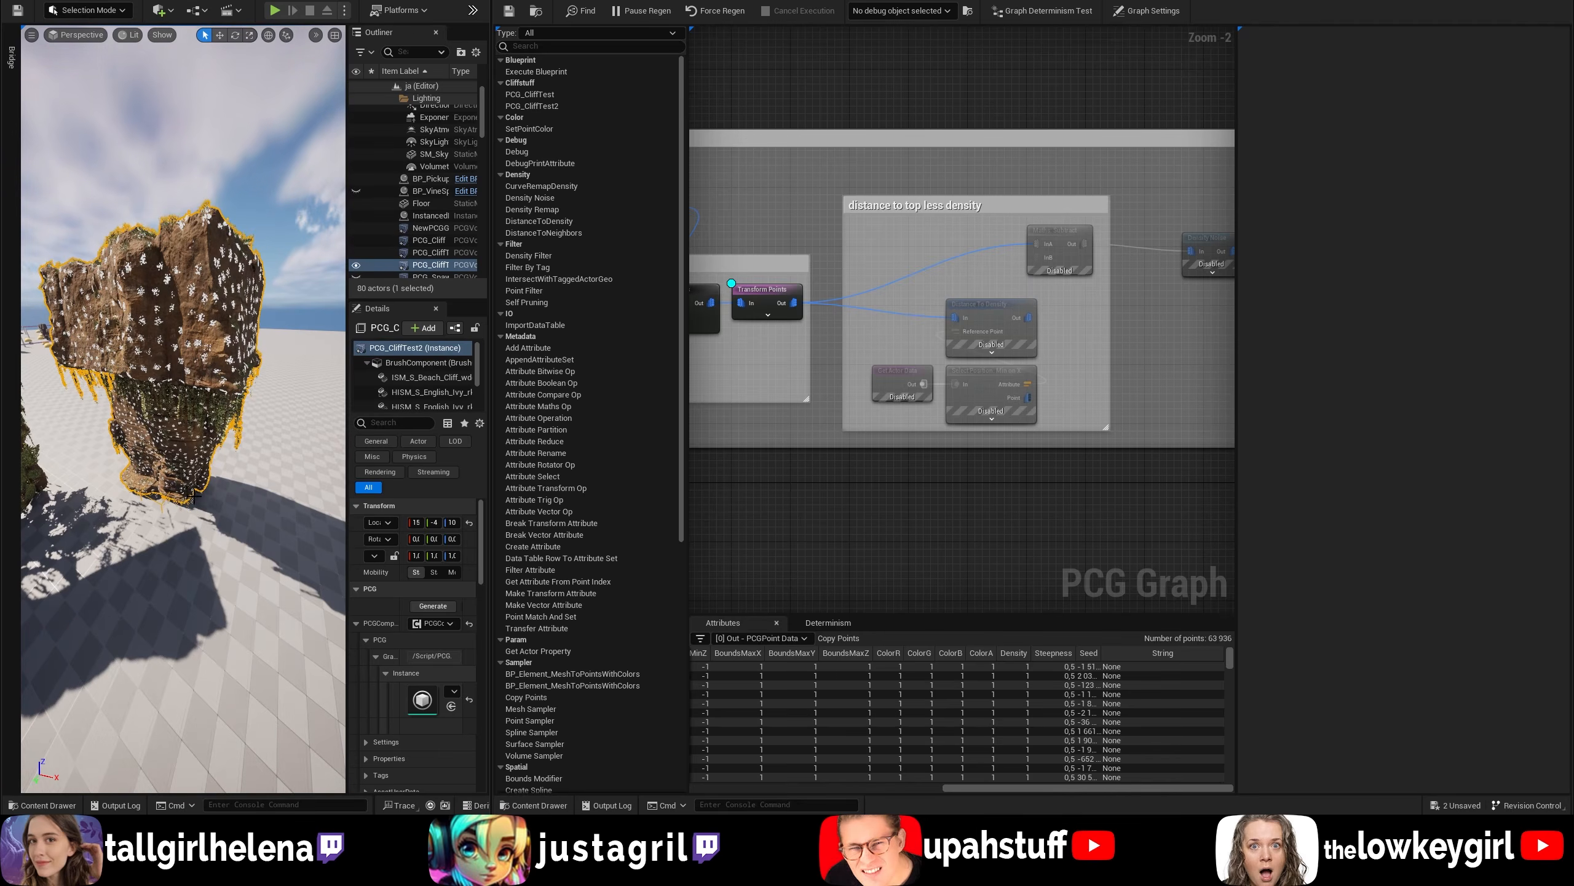
# Step: Enable the nodes under "distance to top less density" and switch debug display from Transform Points to the Subtract node
pyautogui.click(981, 262)
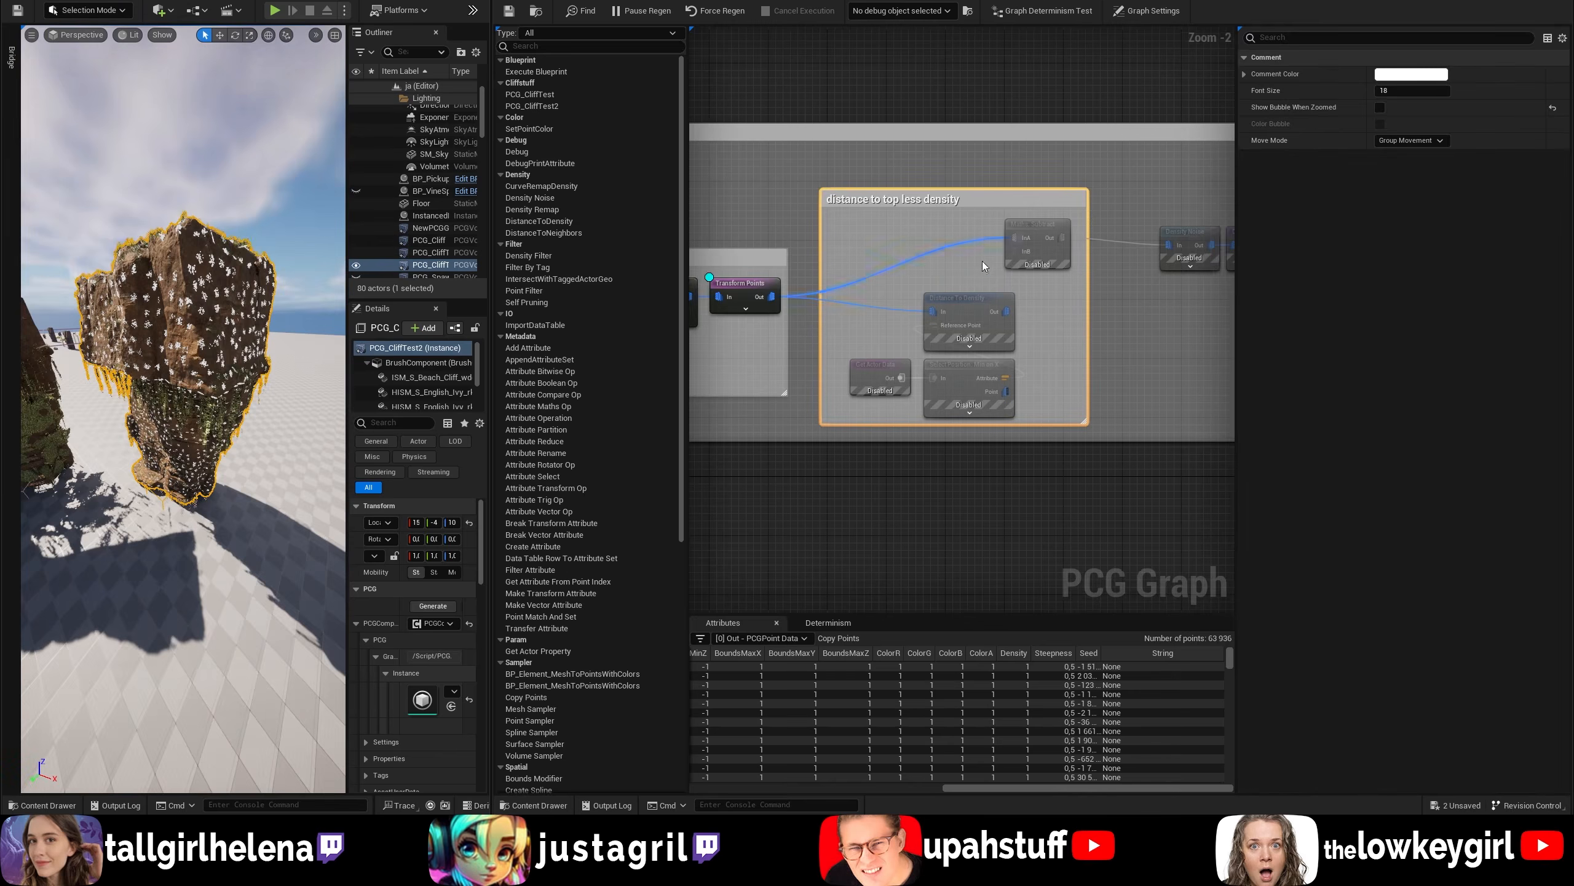
pyautogui.moveTo(960, 288); pyautogui.dragTo(898, 236, button='right')
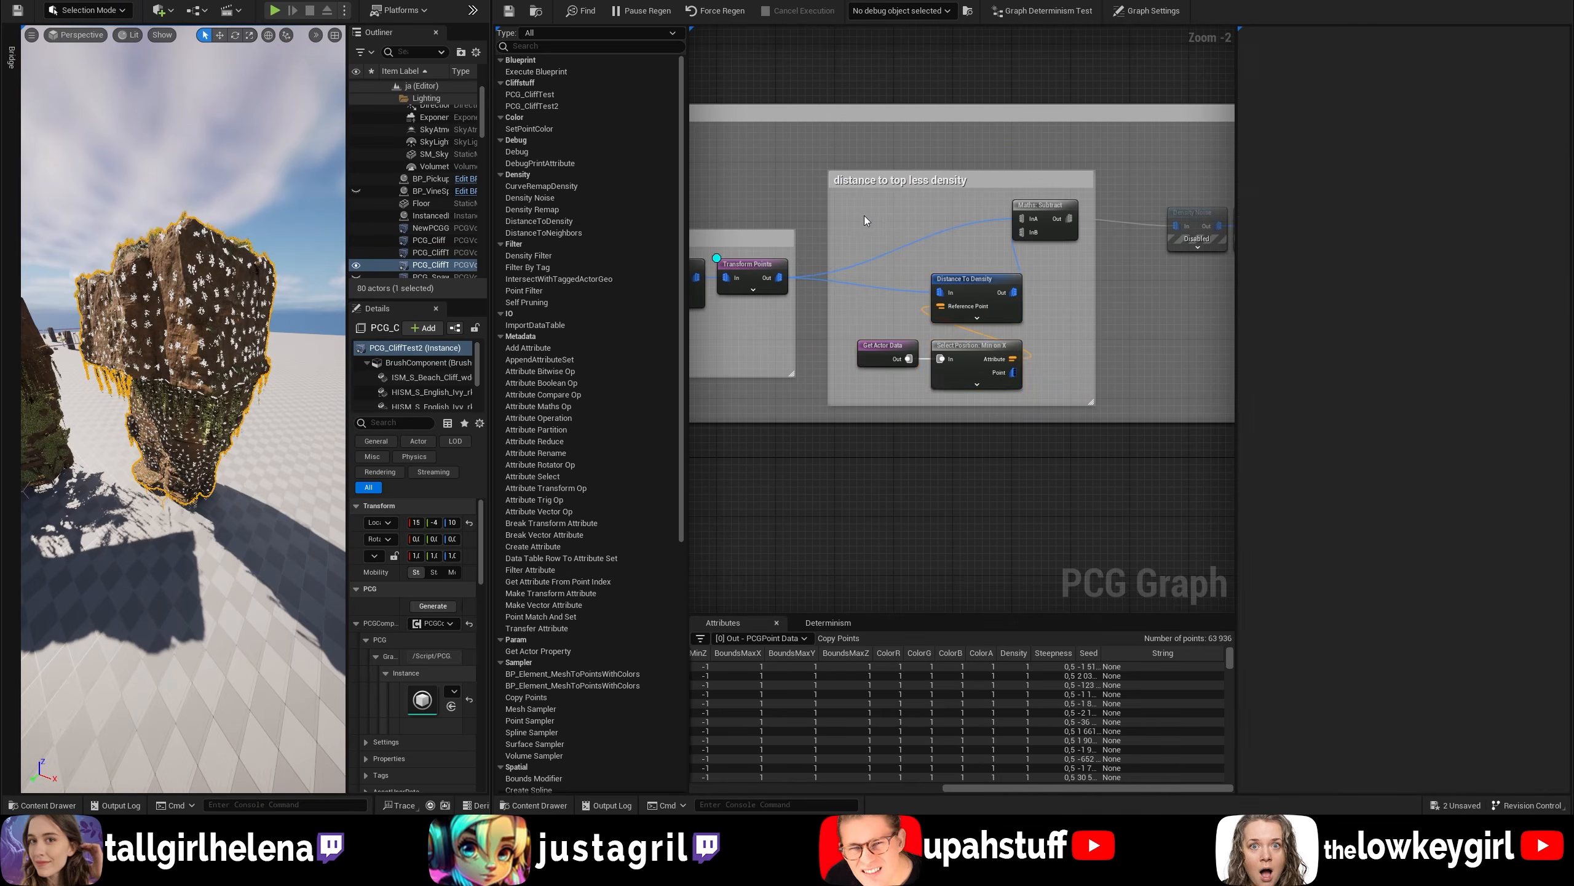
pyautogui.moveTo(869, 204); pyautogui.dragTo(1064, 303)
pyautogui.click(1045, 211)
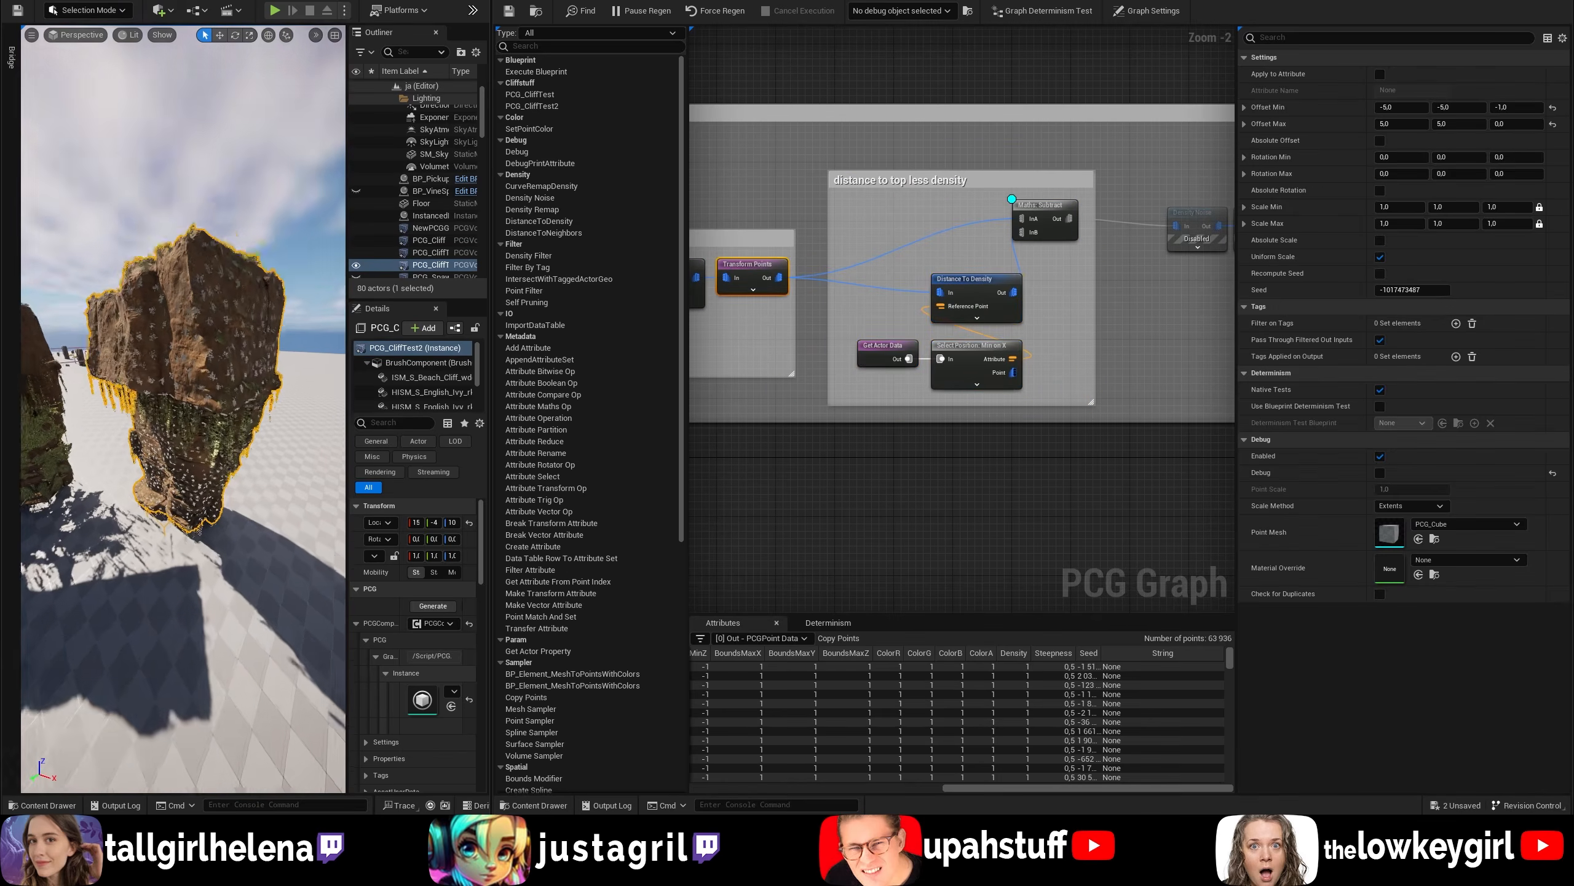
pyautogui.moveTo(185, 397)
pyautogui.mouseDown(button='right')
pyautogui.moveTo(167, 385)
pyautogui.moveTo(201, 403)
pyautogui.moveTo(177, 412)
pyautogui.moveTo(180, 385)
pyautogui.mouseUp(button='right')
# Step: Enable the Density Filter node after the Subtract node and switch the debug display to it
pyautogui.moveTo(1165, 266); pyautogui.dragTo(1011, 207)
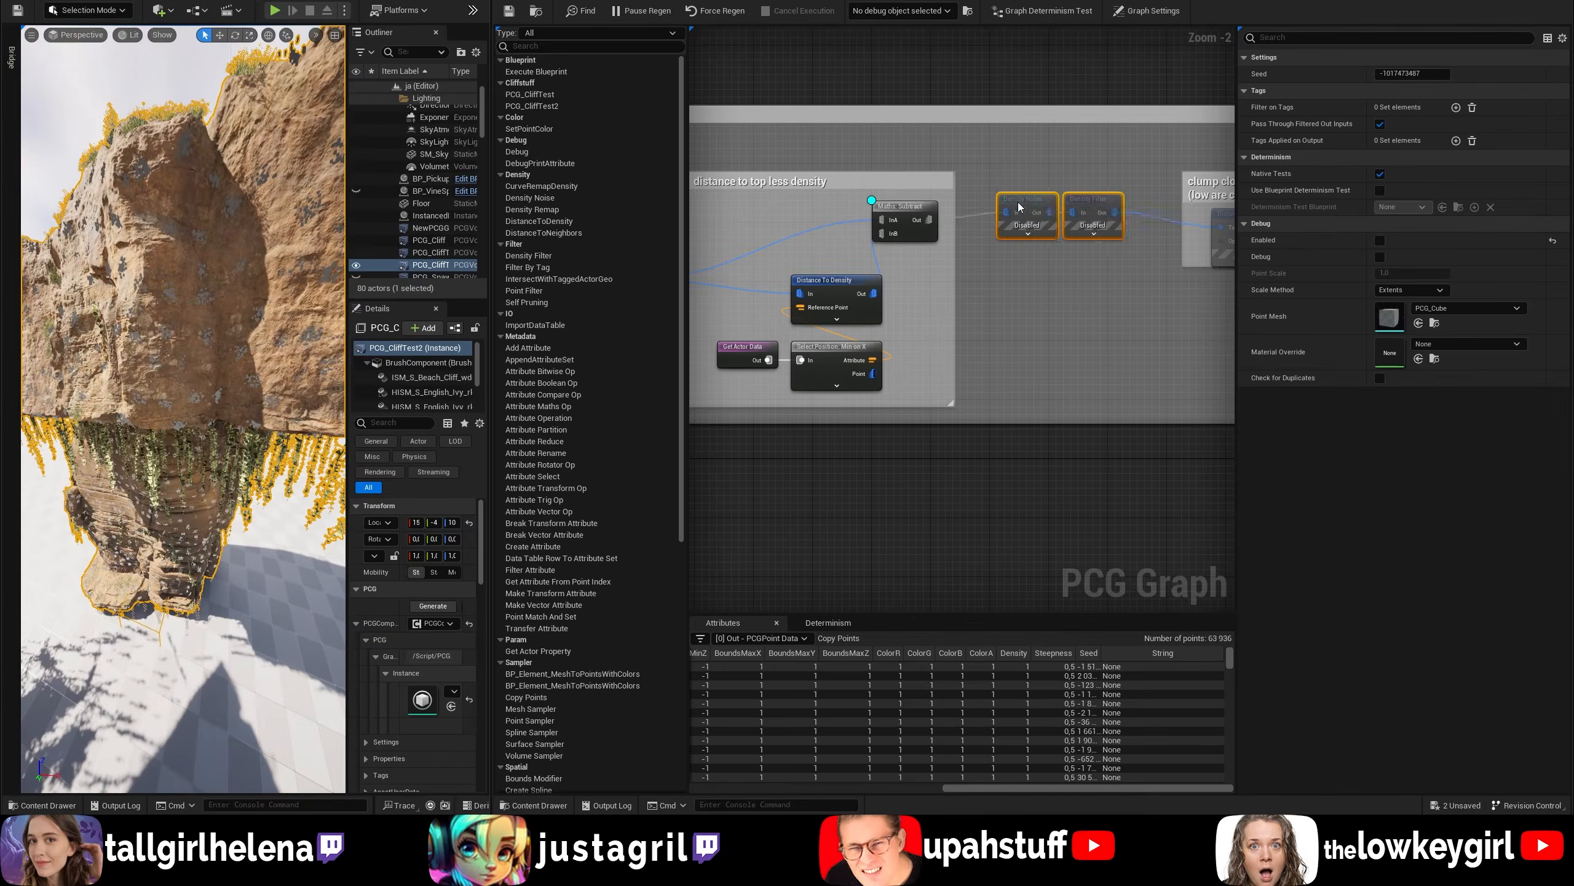
pyautogui.click(1011, 211)
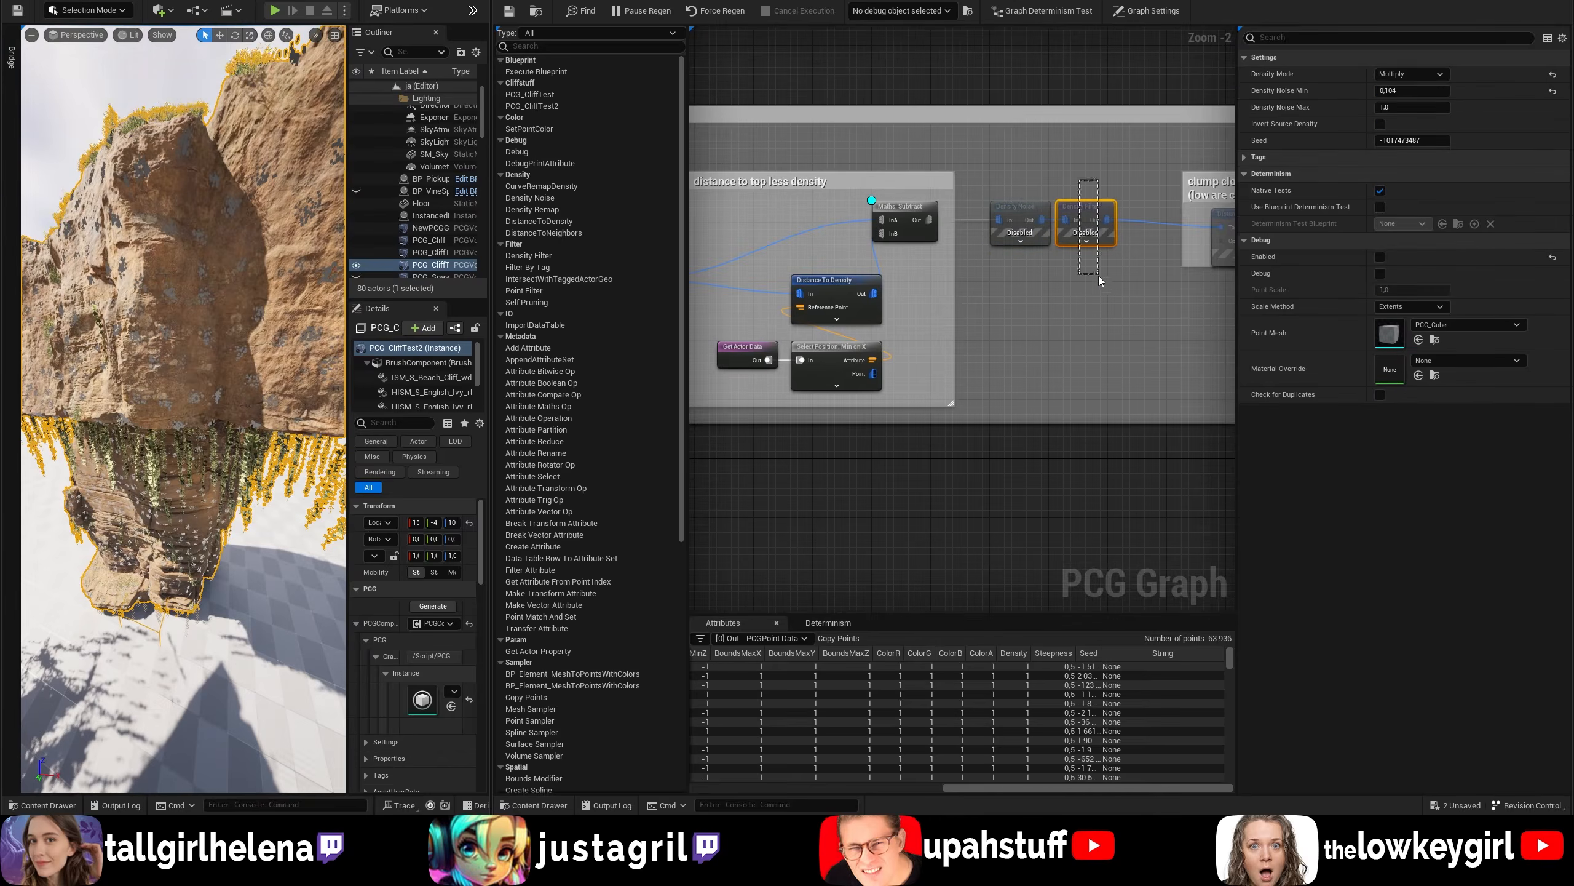
pyautogui.moveTo(1099, 275); pyautogui.dragTo(1100, 278)
pyautogui.press('e')
pyautogui.press('d')
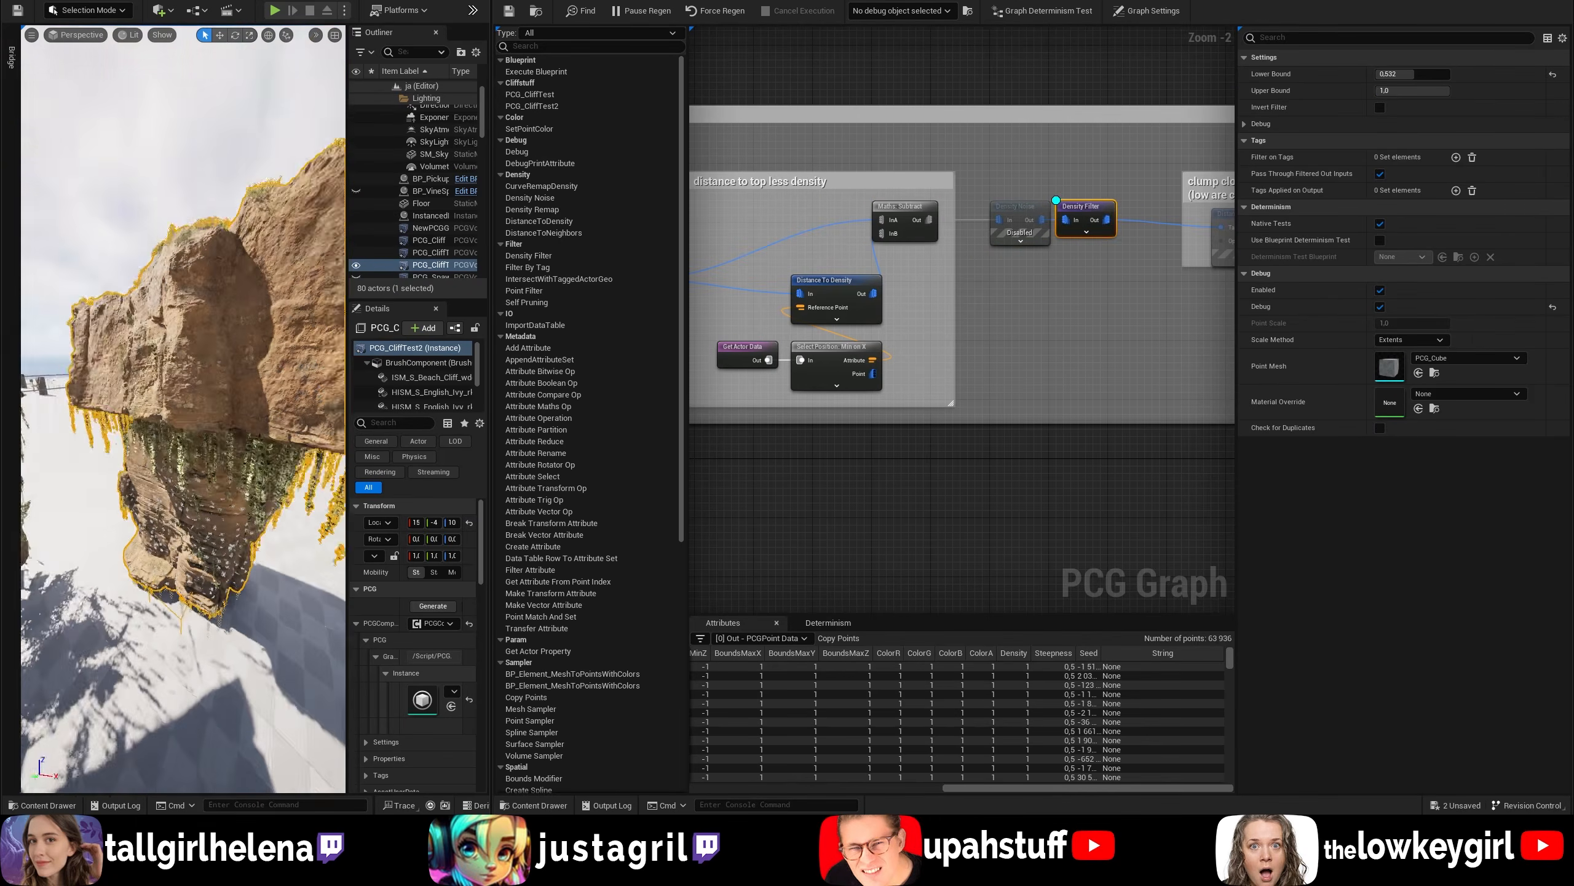
pyautogui.moveTo(183, 409)
pyautogui.mouseDown(button='right')
pyautogui.moveTo(211, 407)
pyautogui.moveTo(179, 388)
pyautogui.moveTo(192, 400)
pyautogui.mouseUp(button='right')
# Step: Examine the Get Actor Data node's settings, including its actor filter and mode
pyautogui.moveTo(894, 310); pyautogui.dragTo(880, 279, button='right')
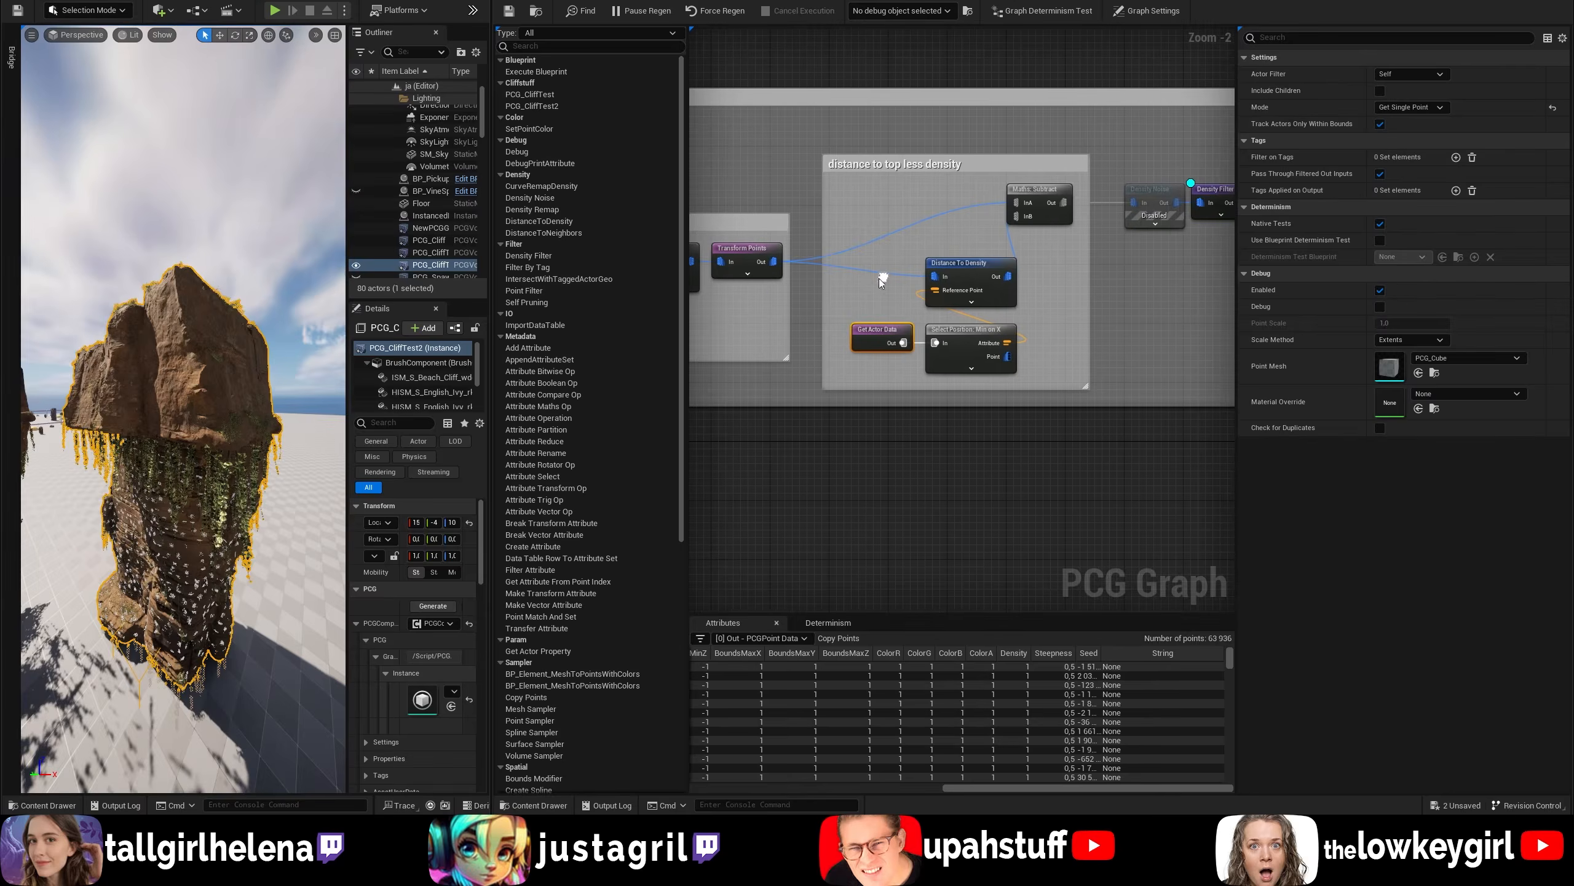
pyautogui.doubleClick(879, 329)
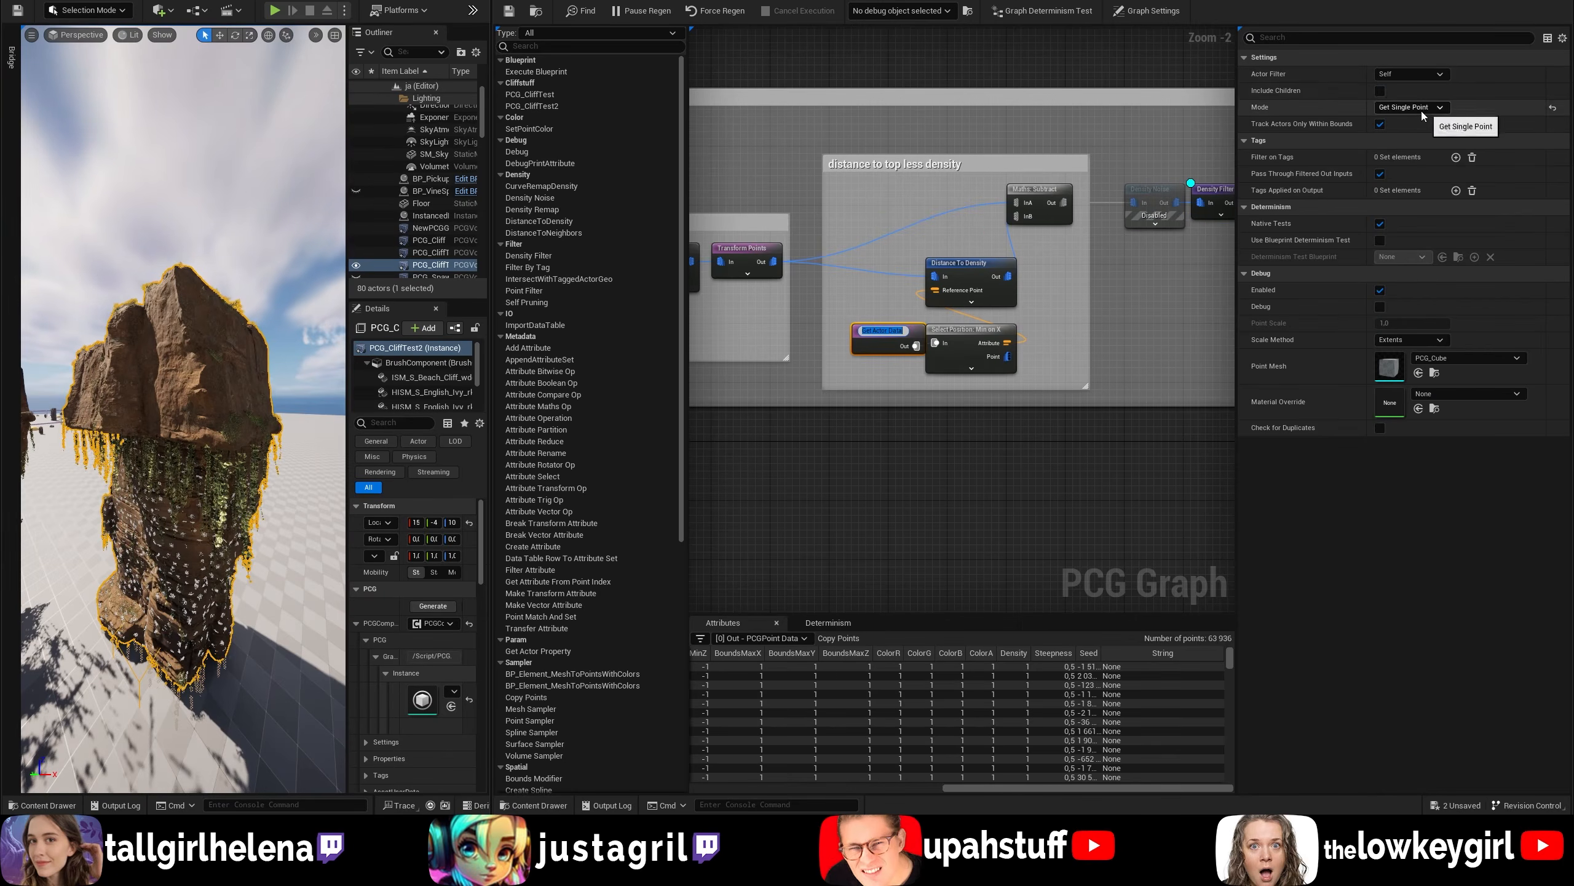
pyautogui.click(896, 376)
pyautogui.click(881, 342)
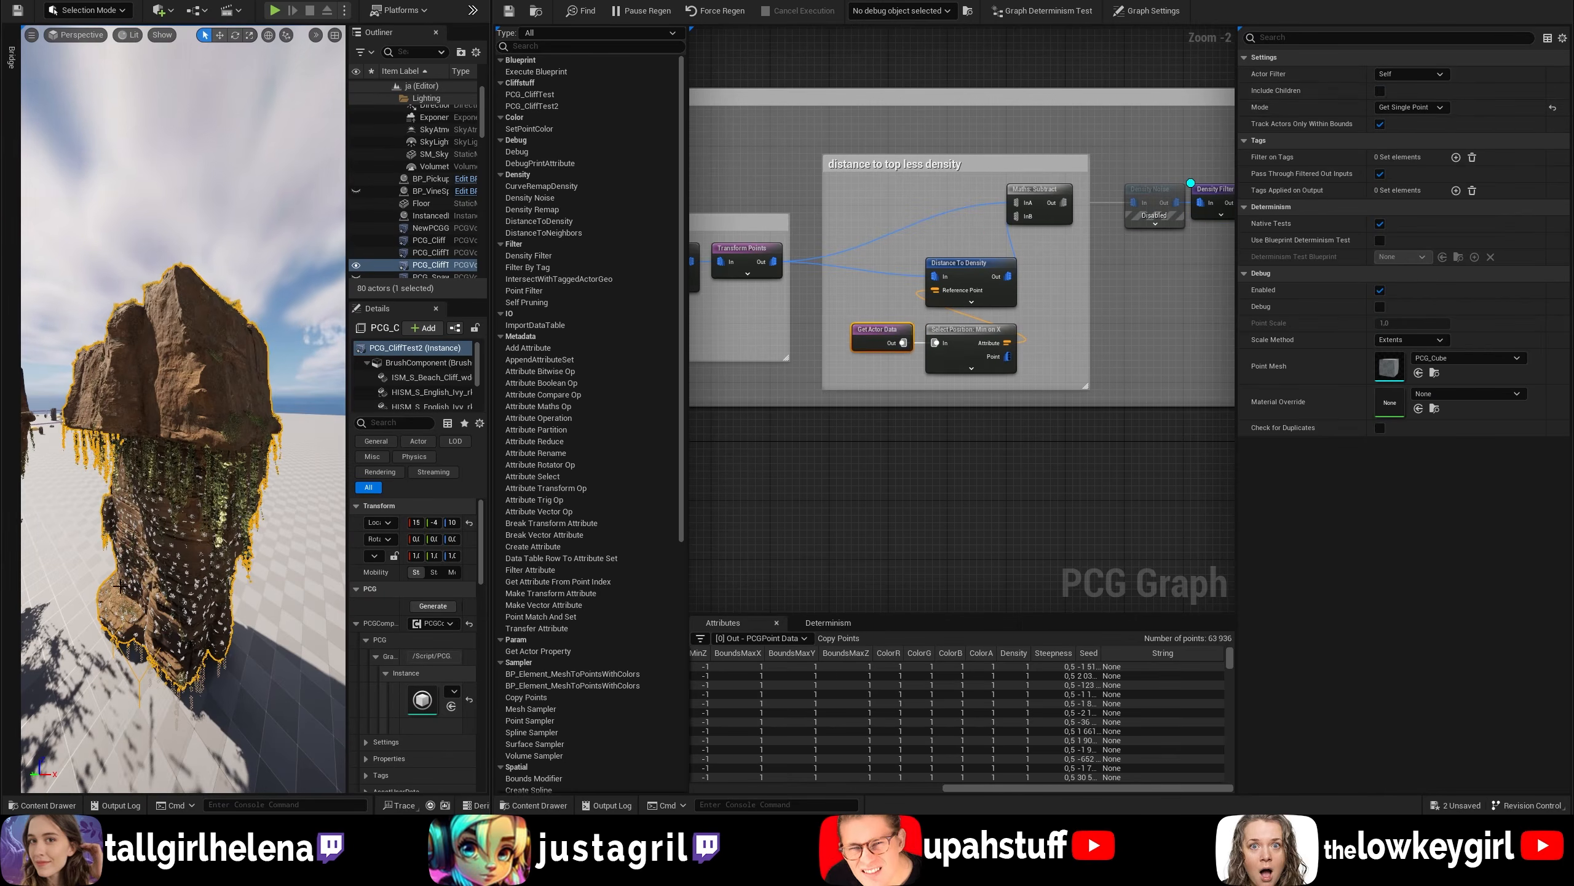
# Step: Open the input source of the "Select Position" attribute node fed by Get Actor Data
pyautogui.click(961, 337)
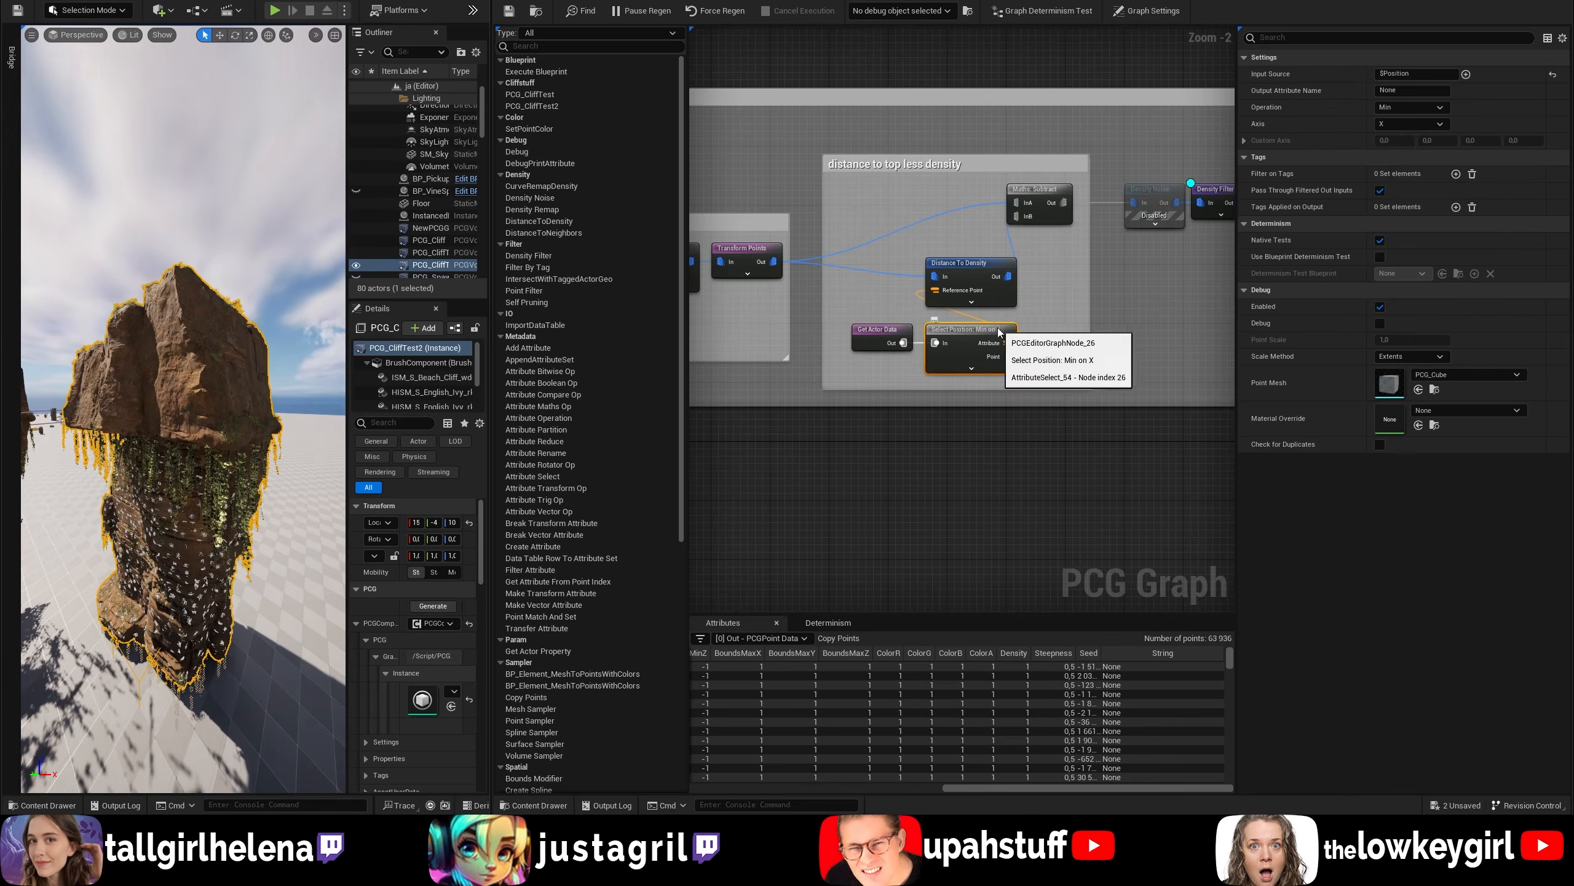
pyautogui.moveTo(1417, 73); pyautogui.dragTo(1345, 74)
pyautogui.click(1422, 73)
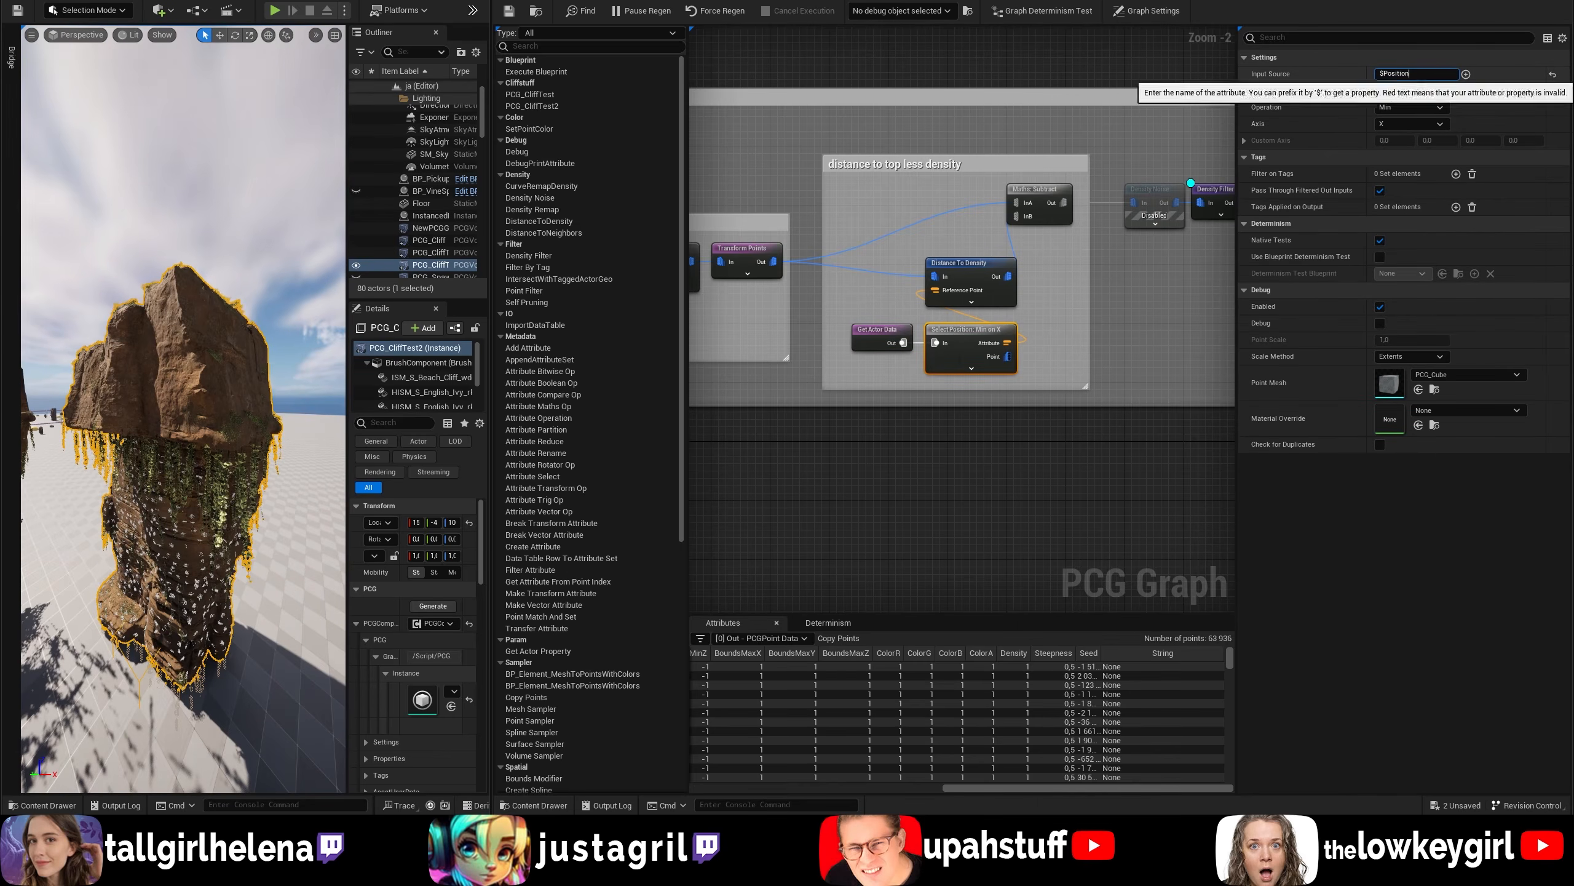
# Step: Inspect the output attributes of the Select Position node fed by Get Actor Data
pyautogui.moveTo(1034, 791); pyautogui.dragTo(697, 790)
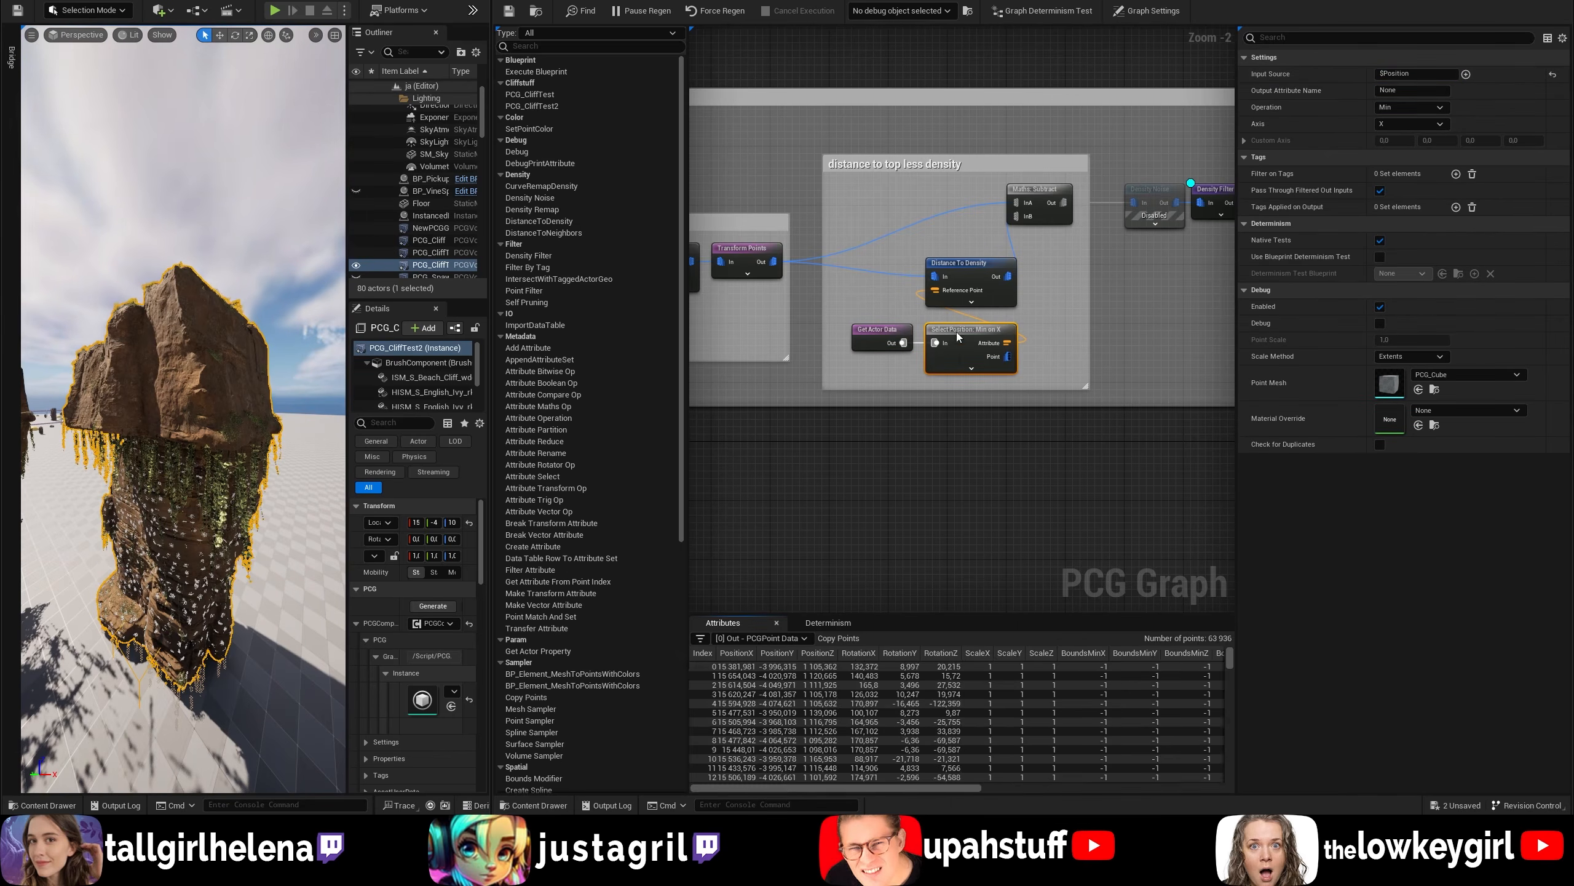
pyautogui.press('a')
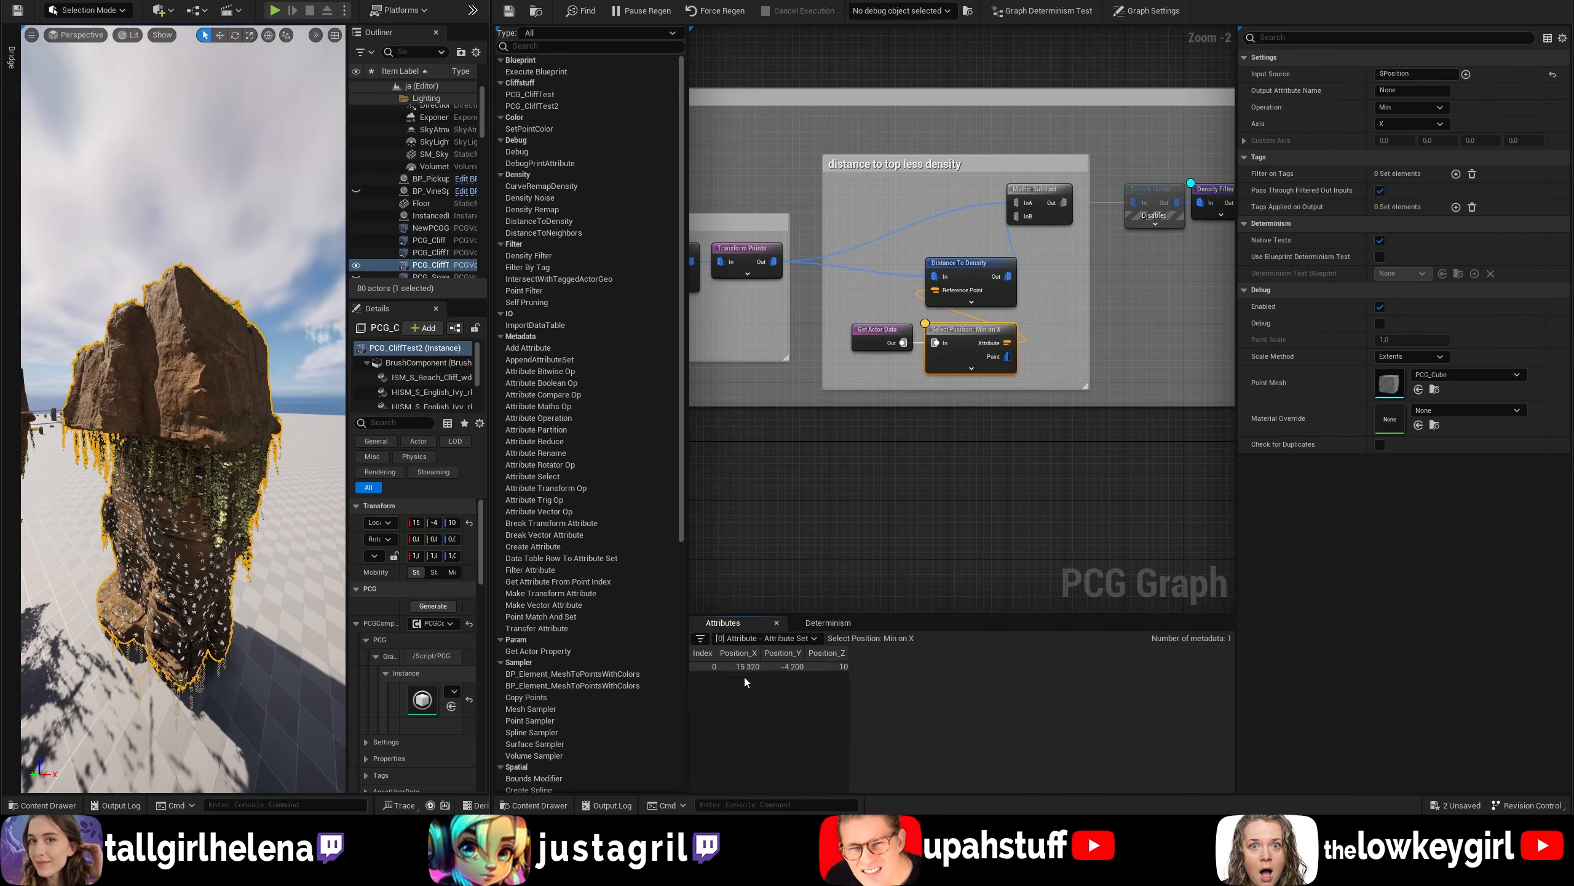
pyautogui.moveTo(263, 589); pyautogui.dragTo(247, 589, button='right')
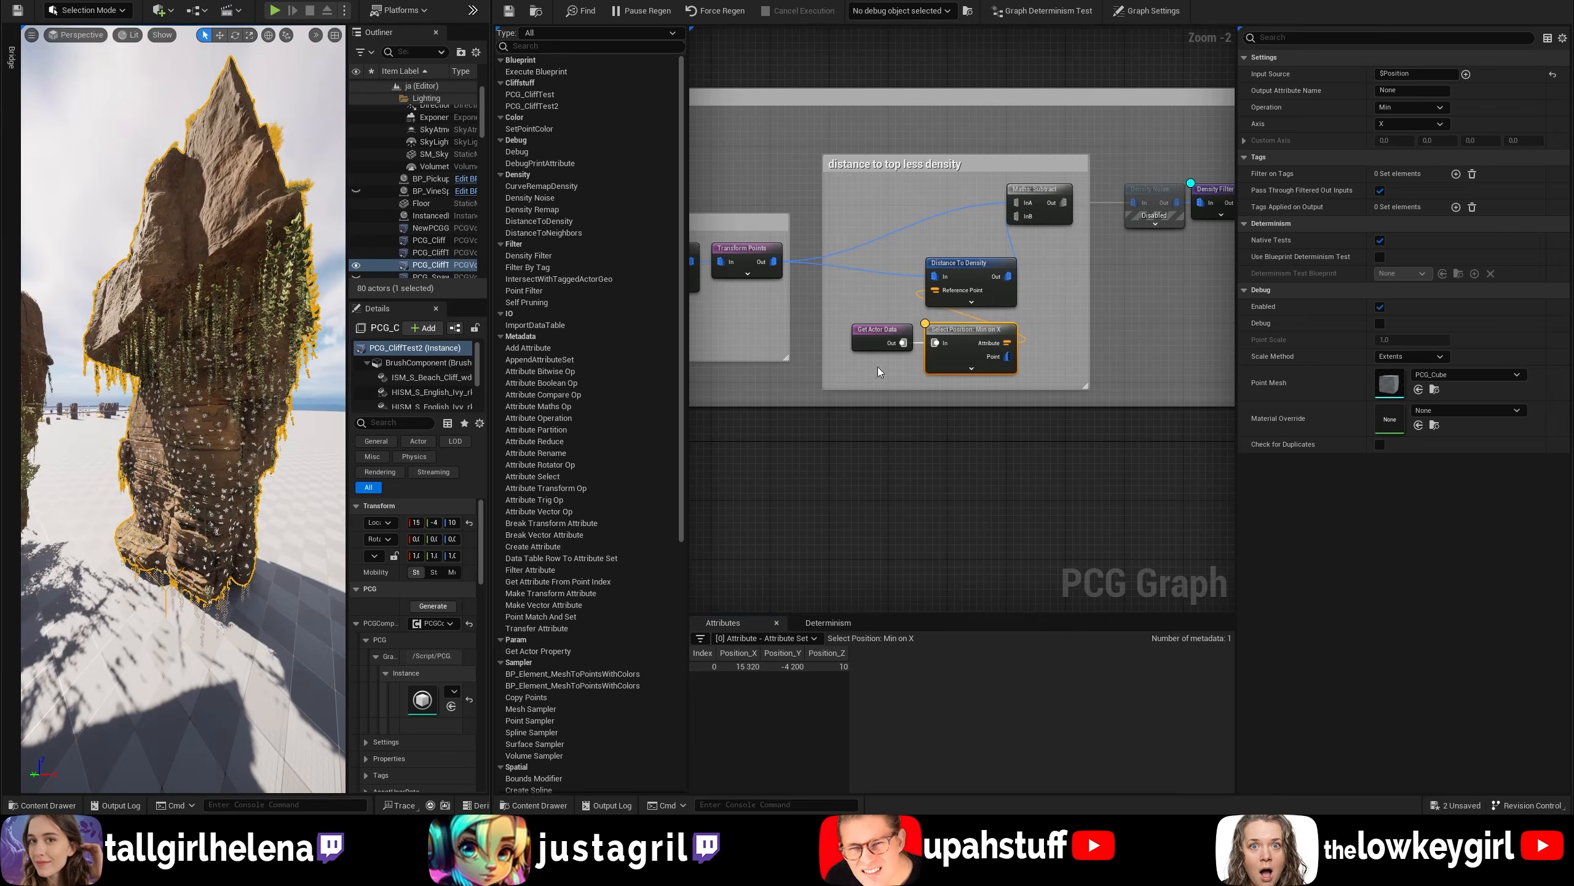
# Step: Inspect the Distance To Density node's output points and review its settings alongside the Select Position node feeding its reference point
pyautogui.click(975, 272)
pyautogui.press('a')
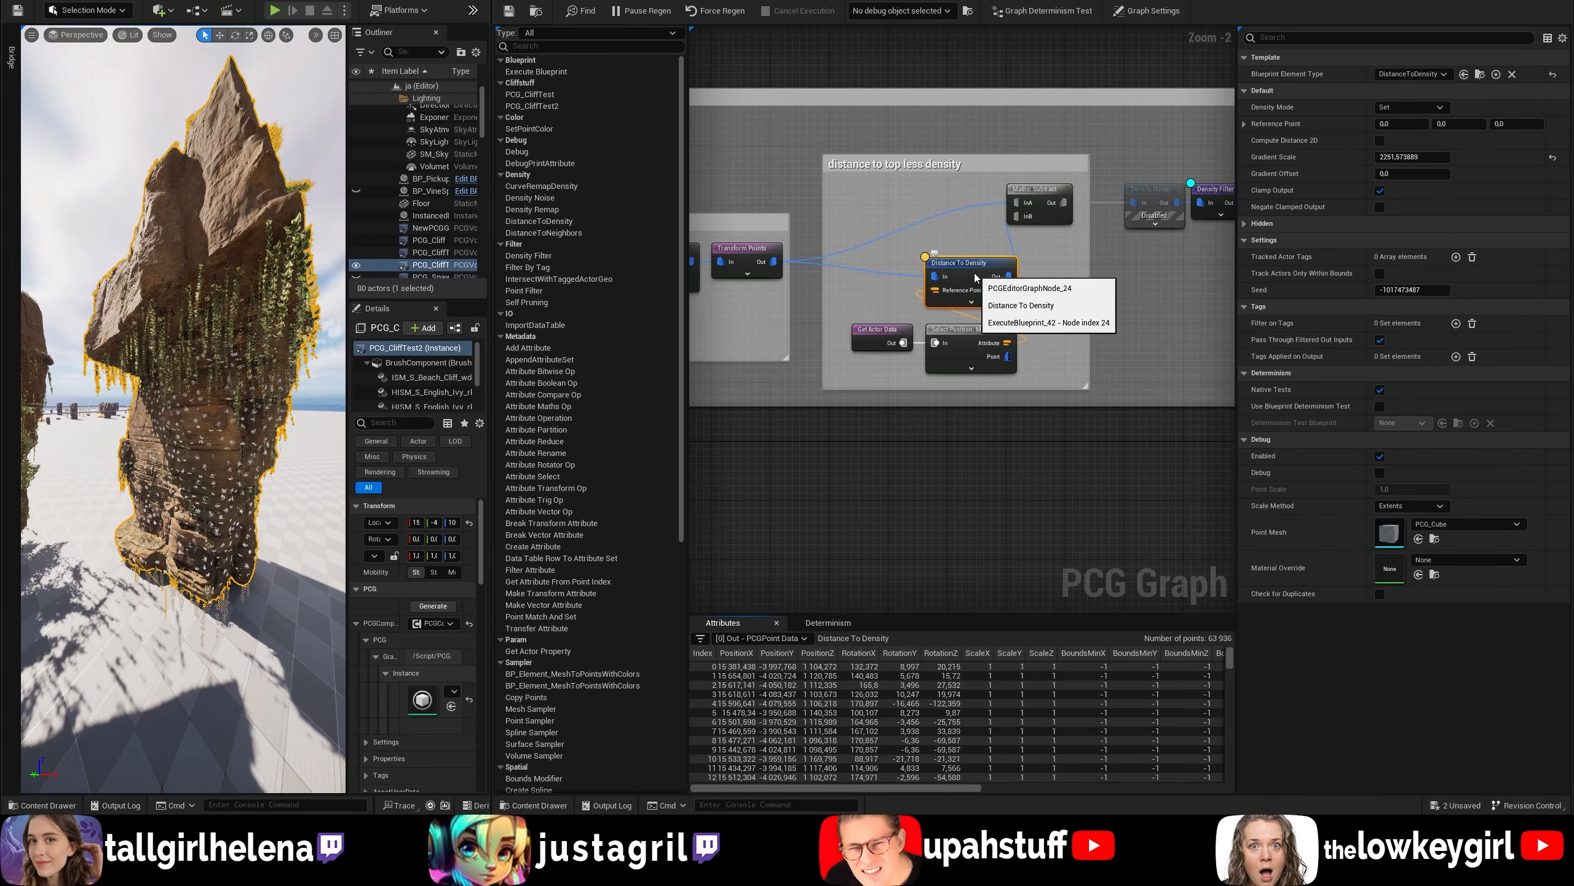
pyautogui.moveTo(970, 275); pyautogui.dragTo(963, 267)
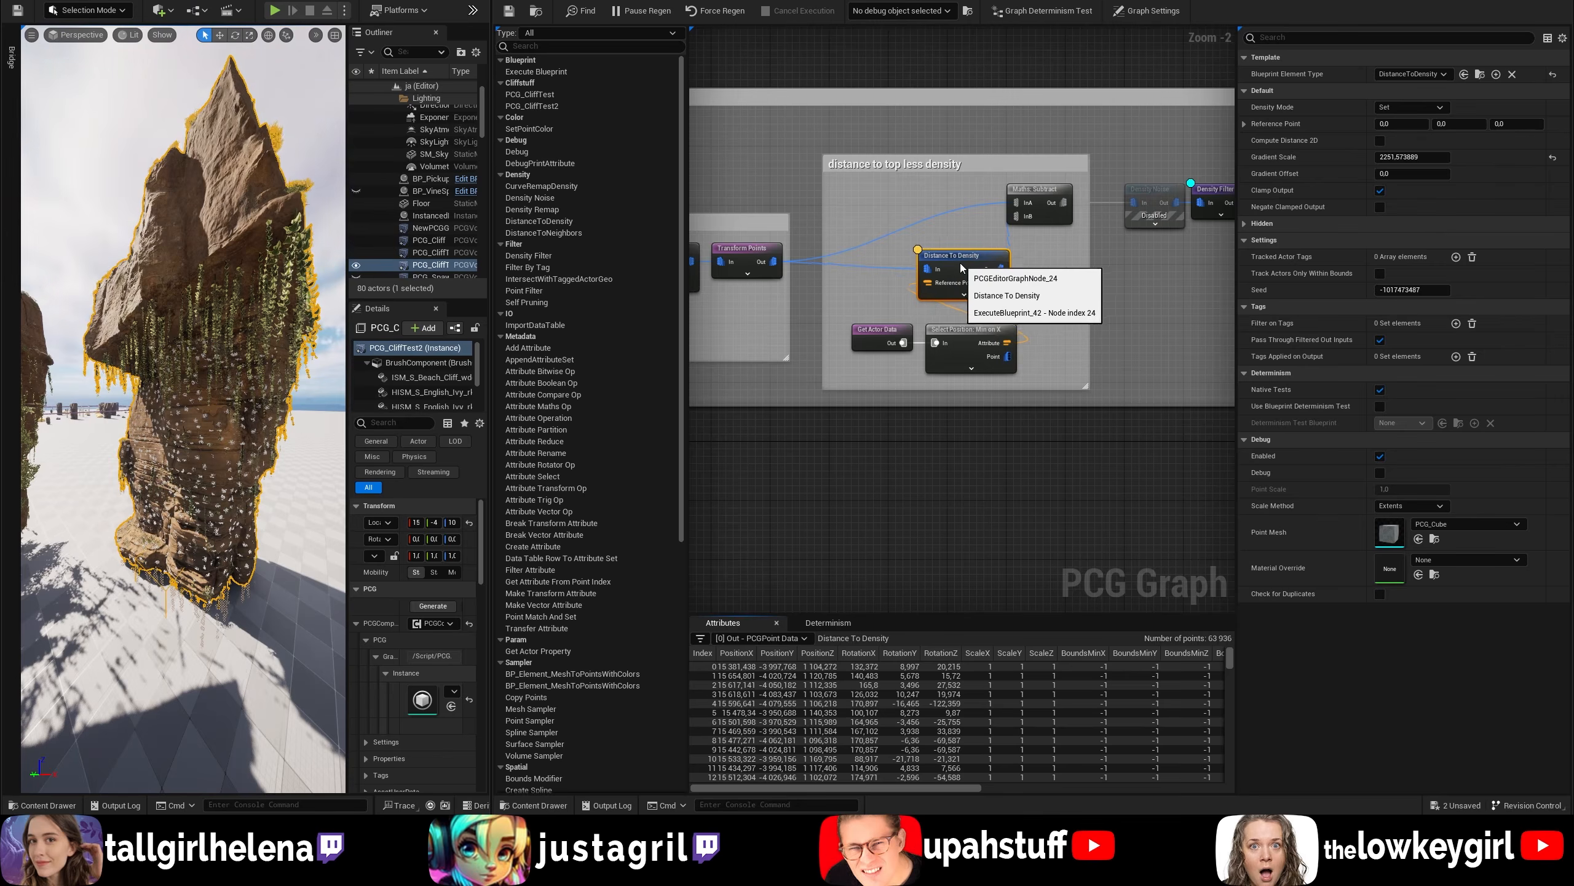
pyautogui.scroll(2, 961, 268)
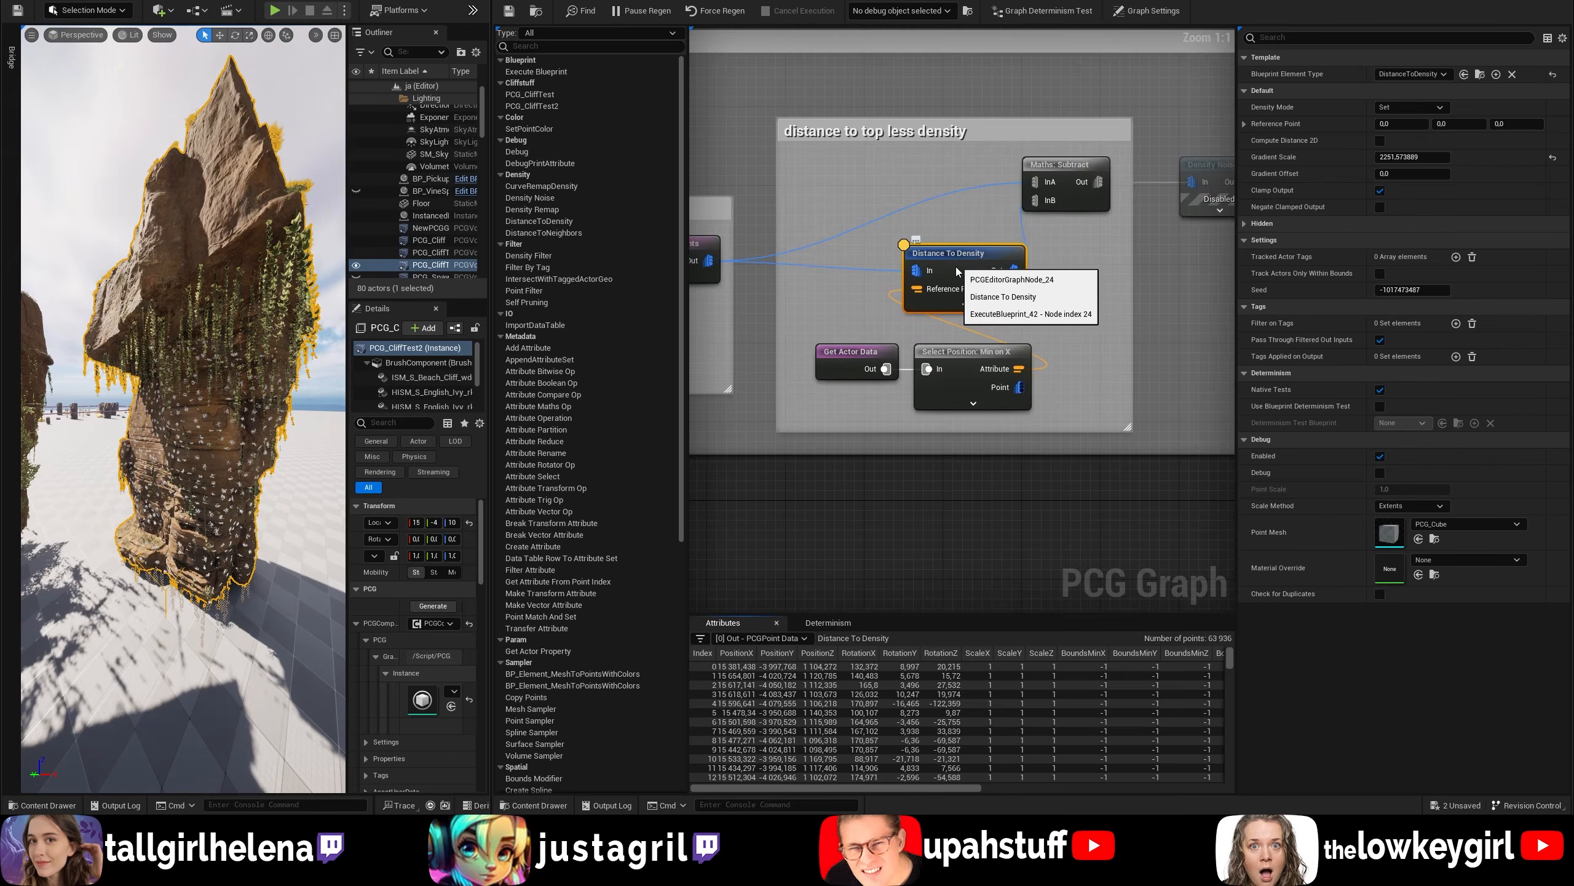
pyautogui.click(972, 372)
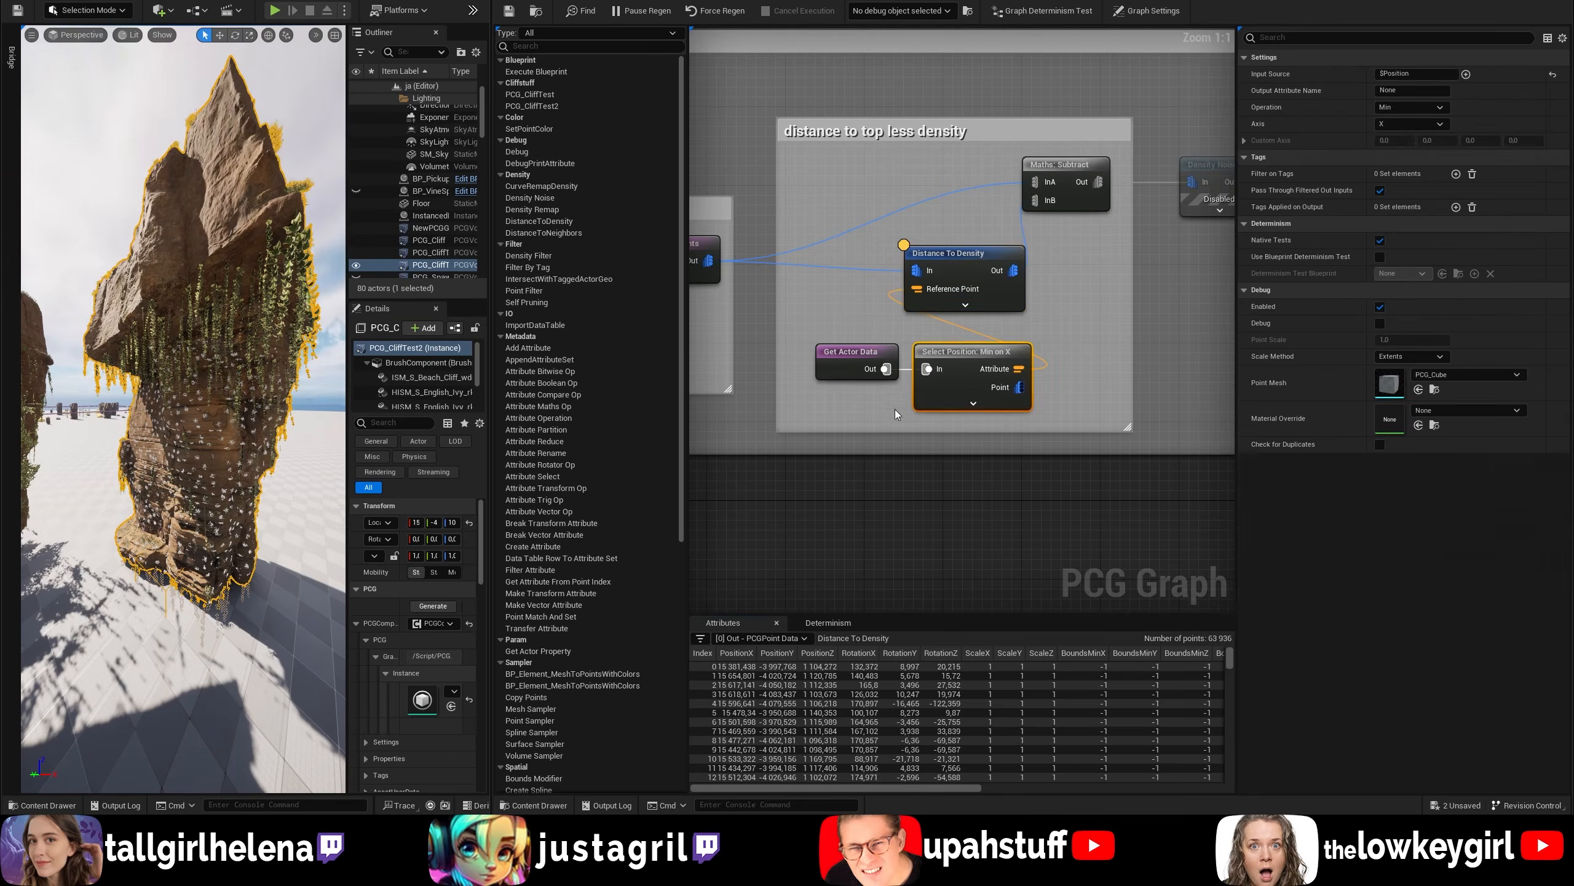
pyautogui.click(959, 273)
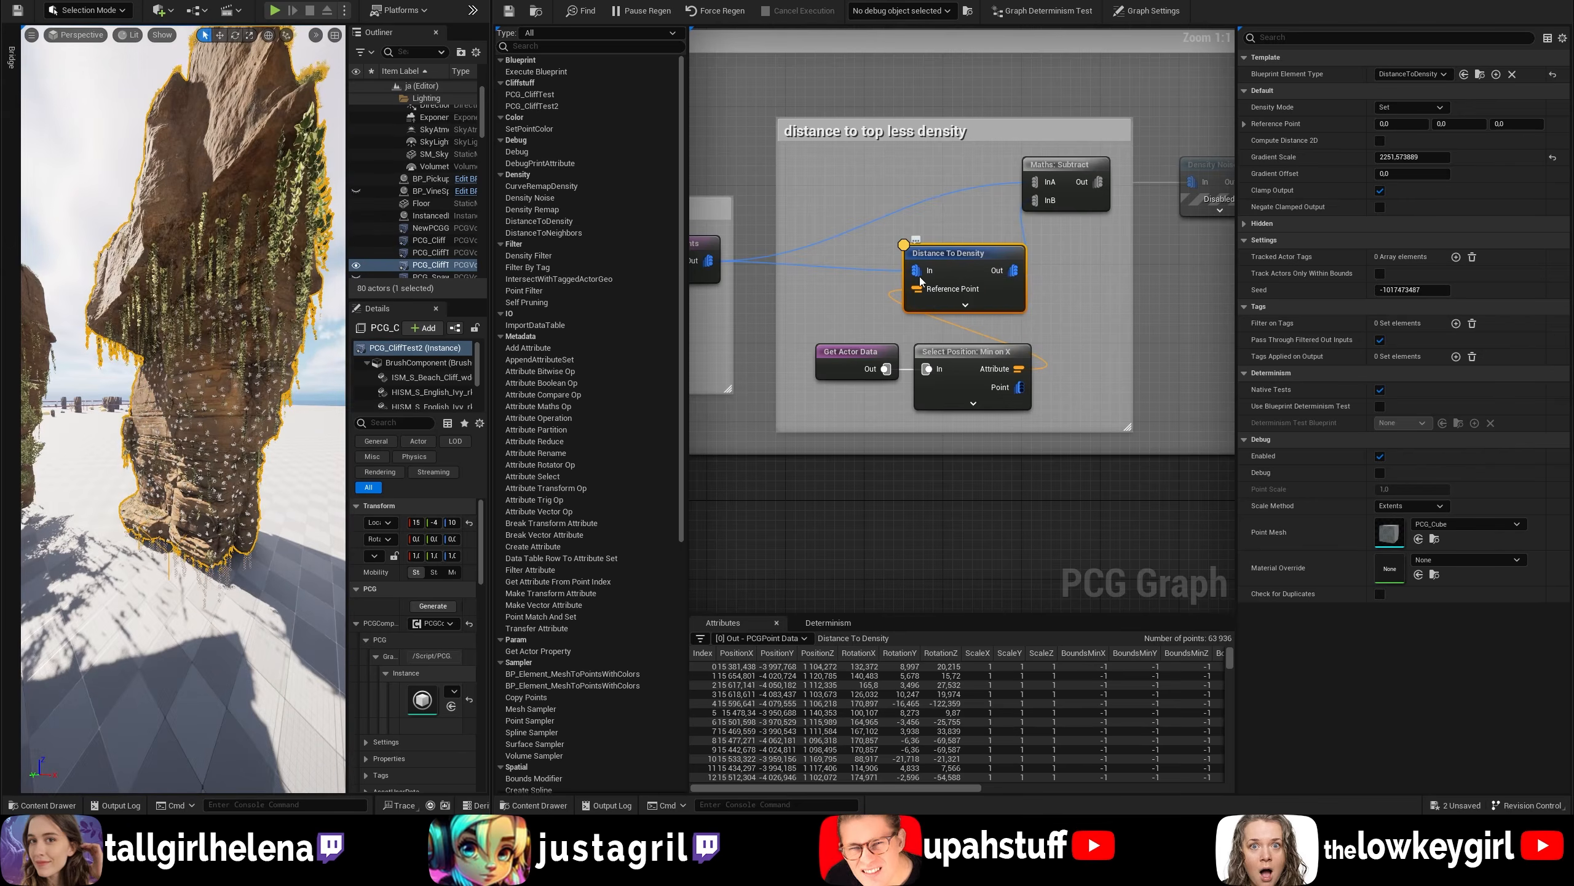
pyautogui.click(1018, 370)
pyautogui.press('d')
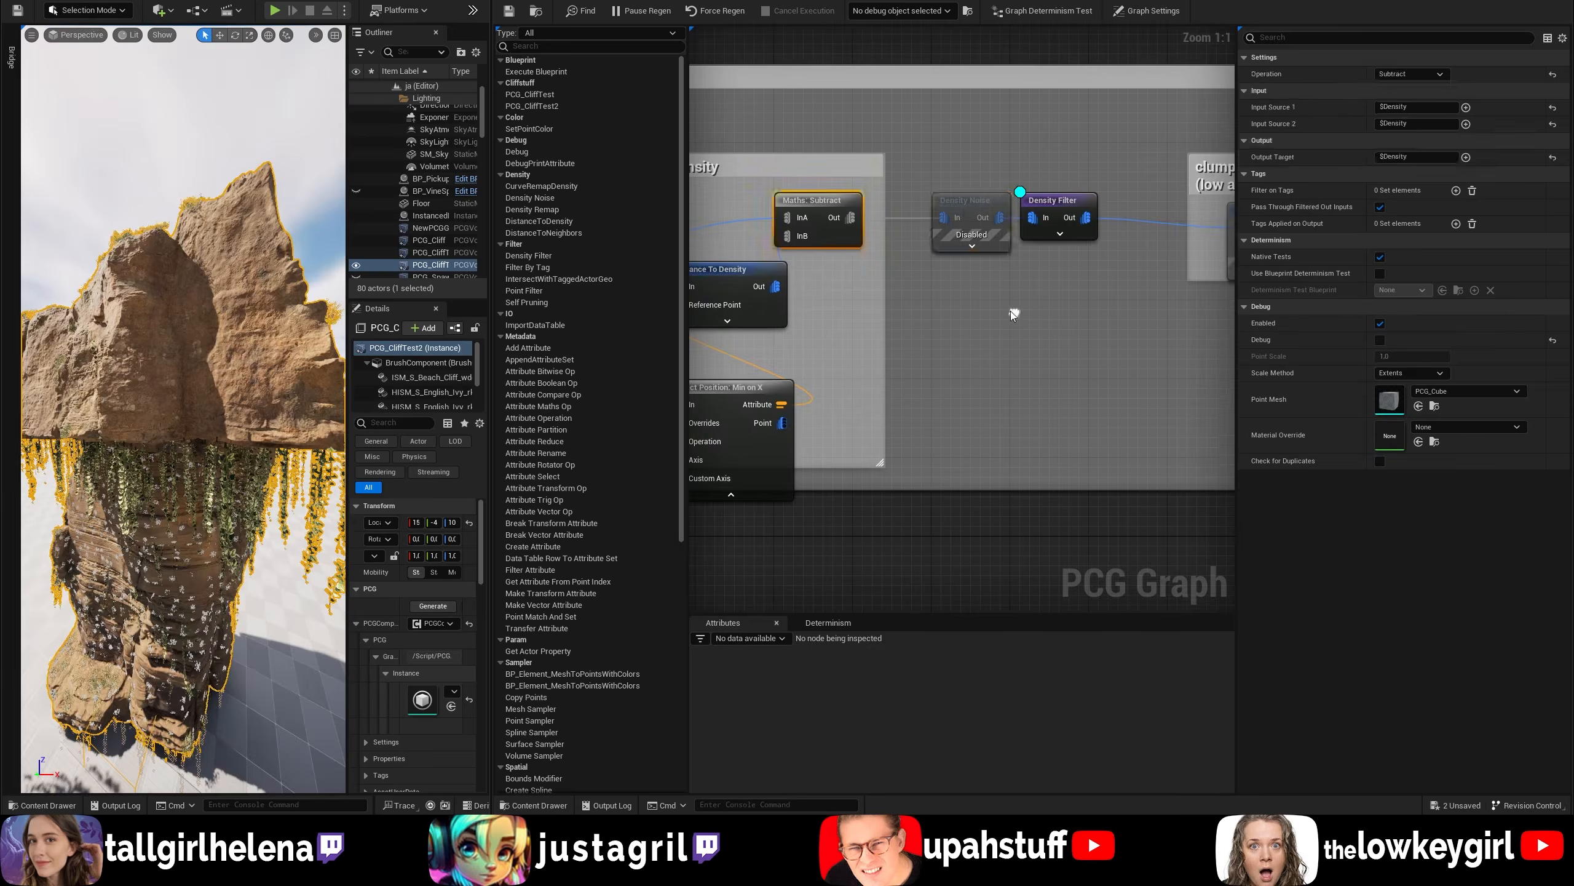
# Step: Enable the Density Noise node between Subtract and Density Filter, and save the graph
pyautogui.click(937, 196)
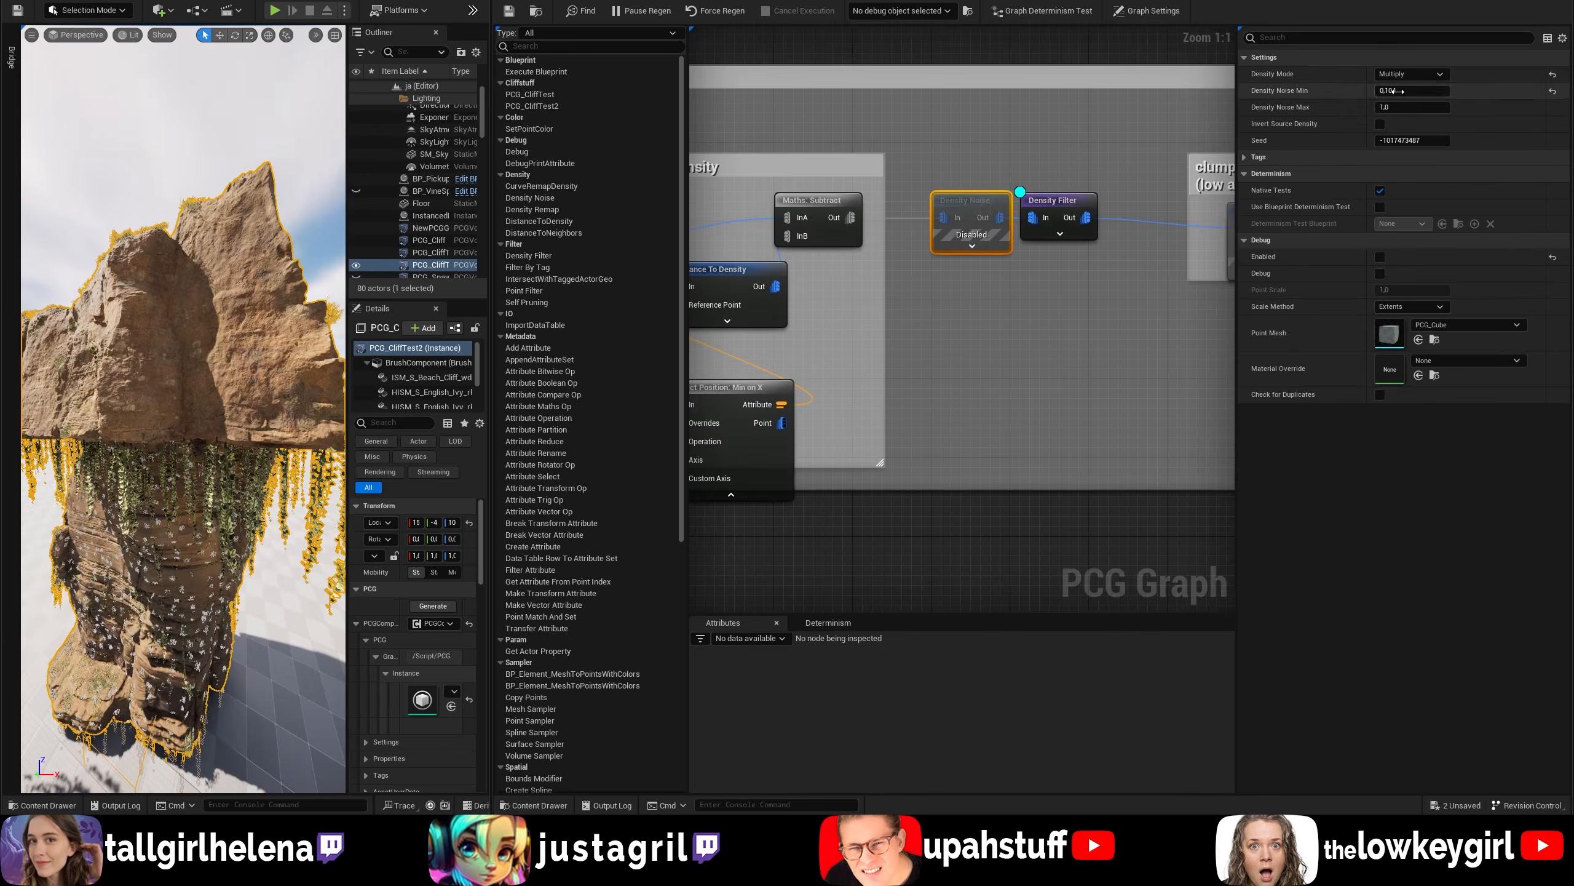
pyautogui.press('e')
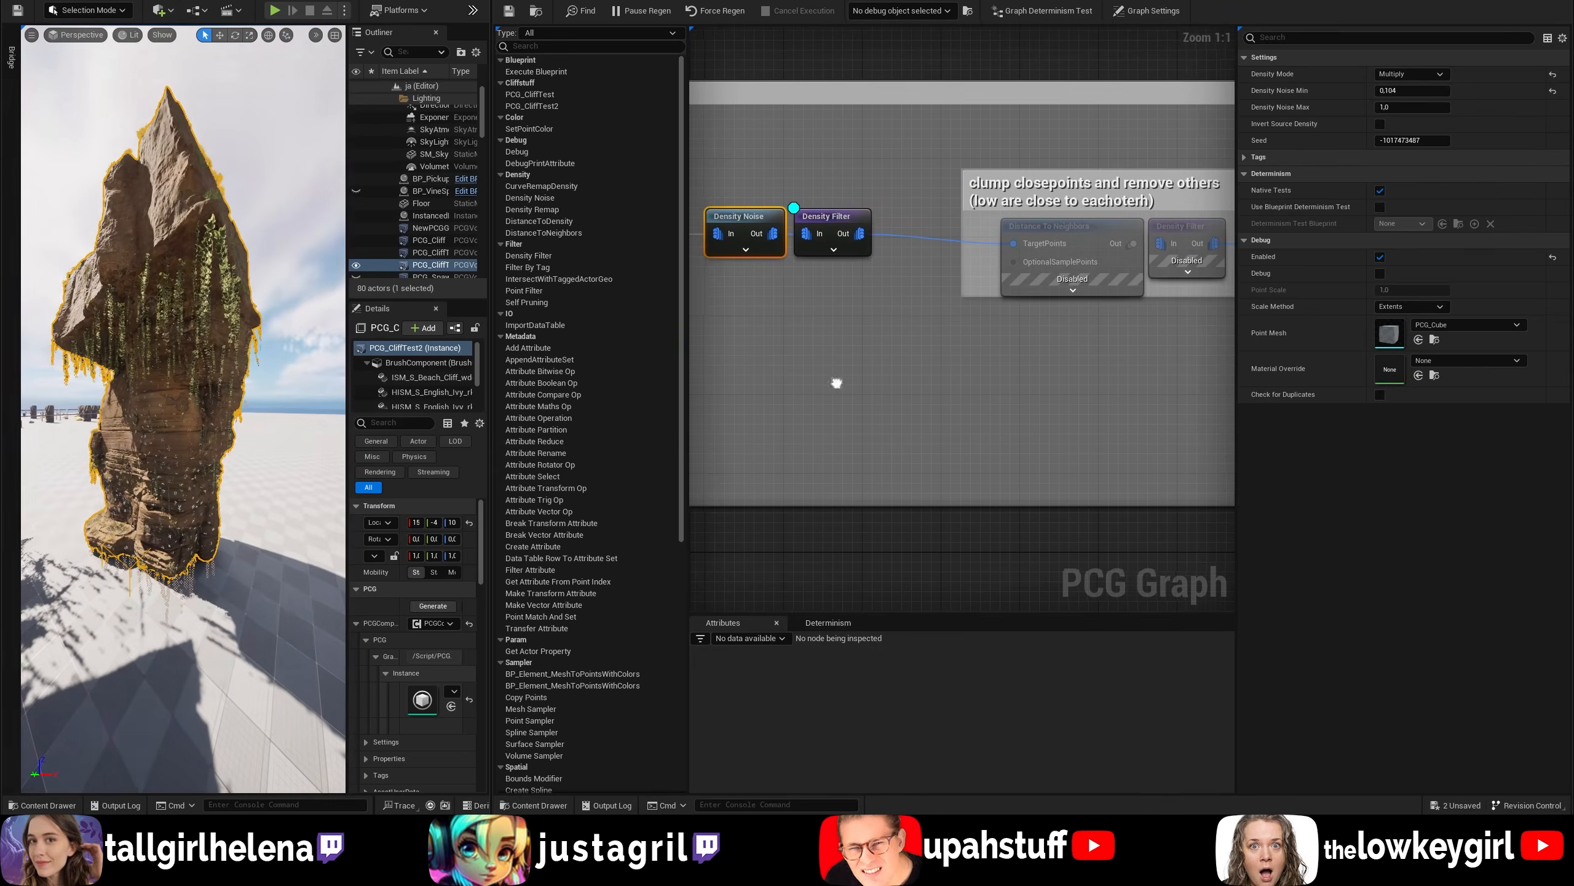
pyautogui.click(831, 208)
pyautogui.moveTo(967, 329); pyautogui.dragTo(800, 345, button='right')
pyautogui.hotkey('ctrl', 's')
pyautogui.moveTo(248, 428); pyautogui.dragTo(229, 452, button='right')
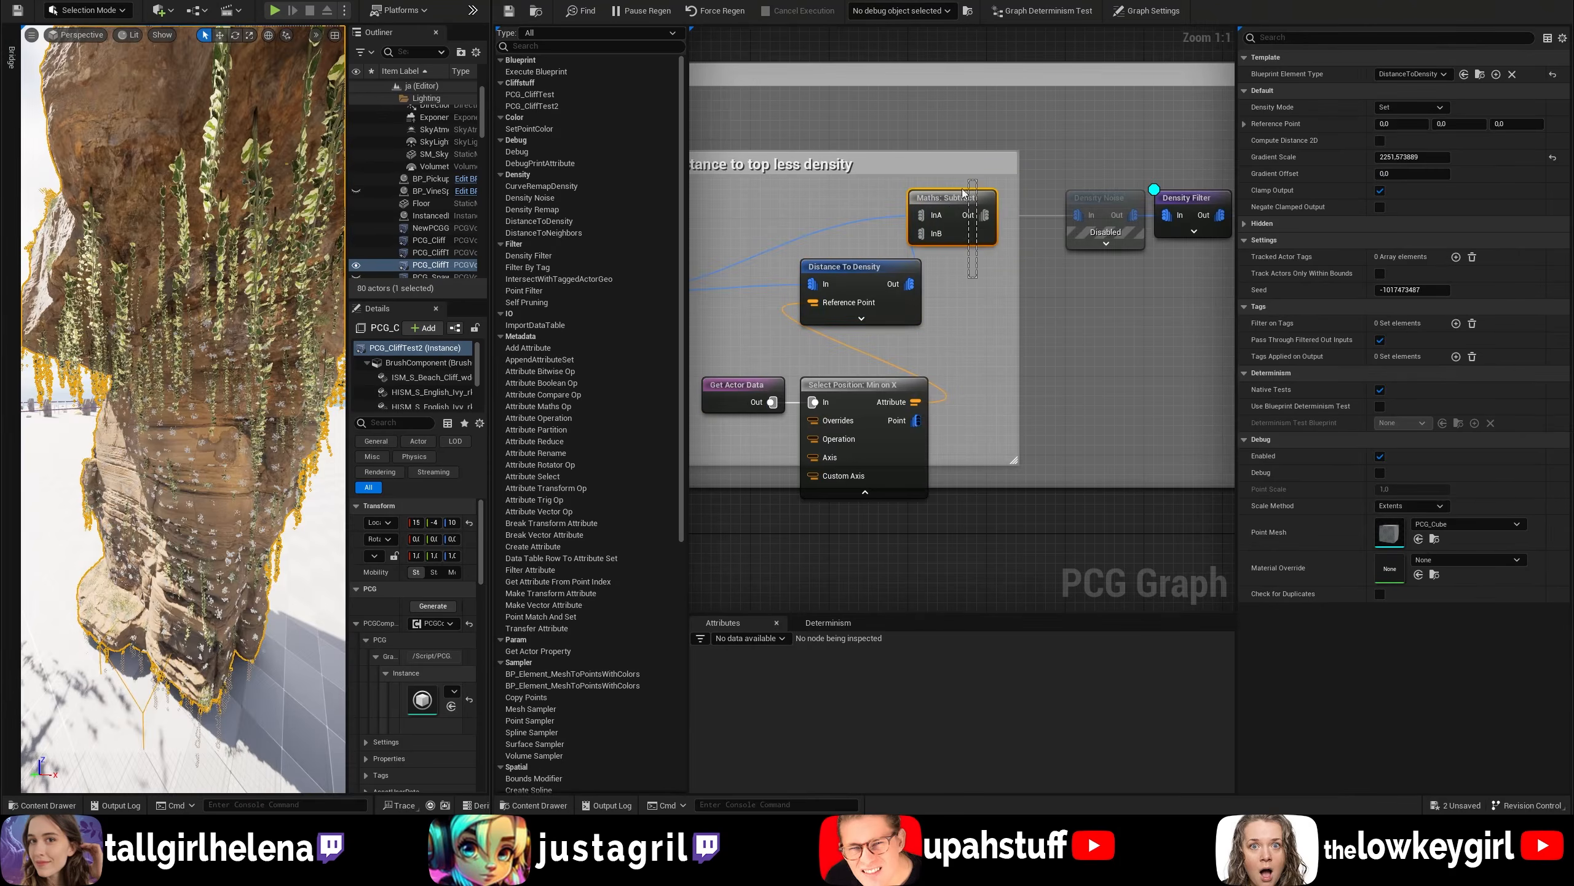
# Step: Turn on debug display for the Subtract node and examine the points on the cliff walls from near and far
pyautogui.press('d')
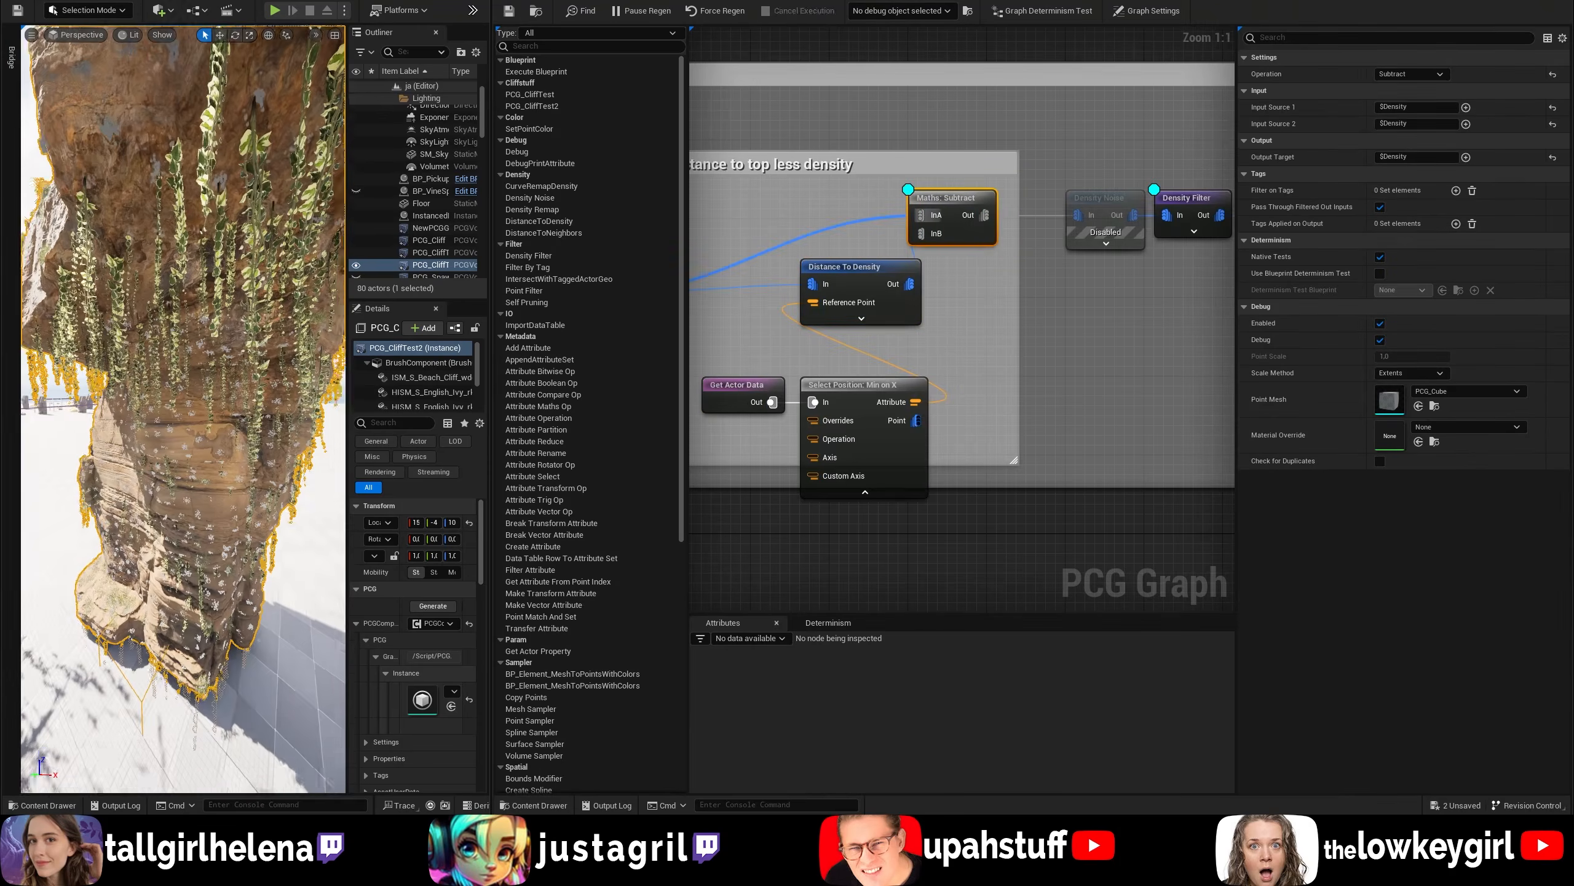
pyautogui.moveTo(150, 527); pyautogui.dragTo(147, 528, button='right')
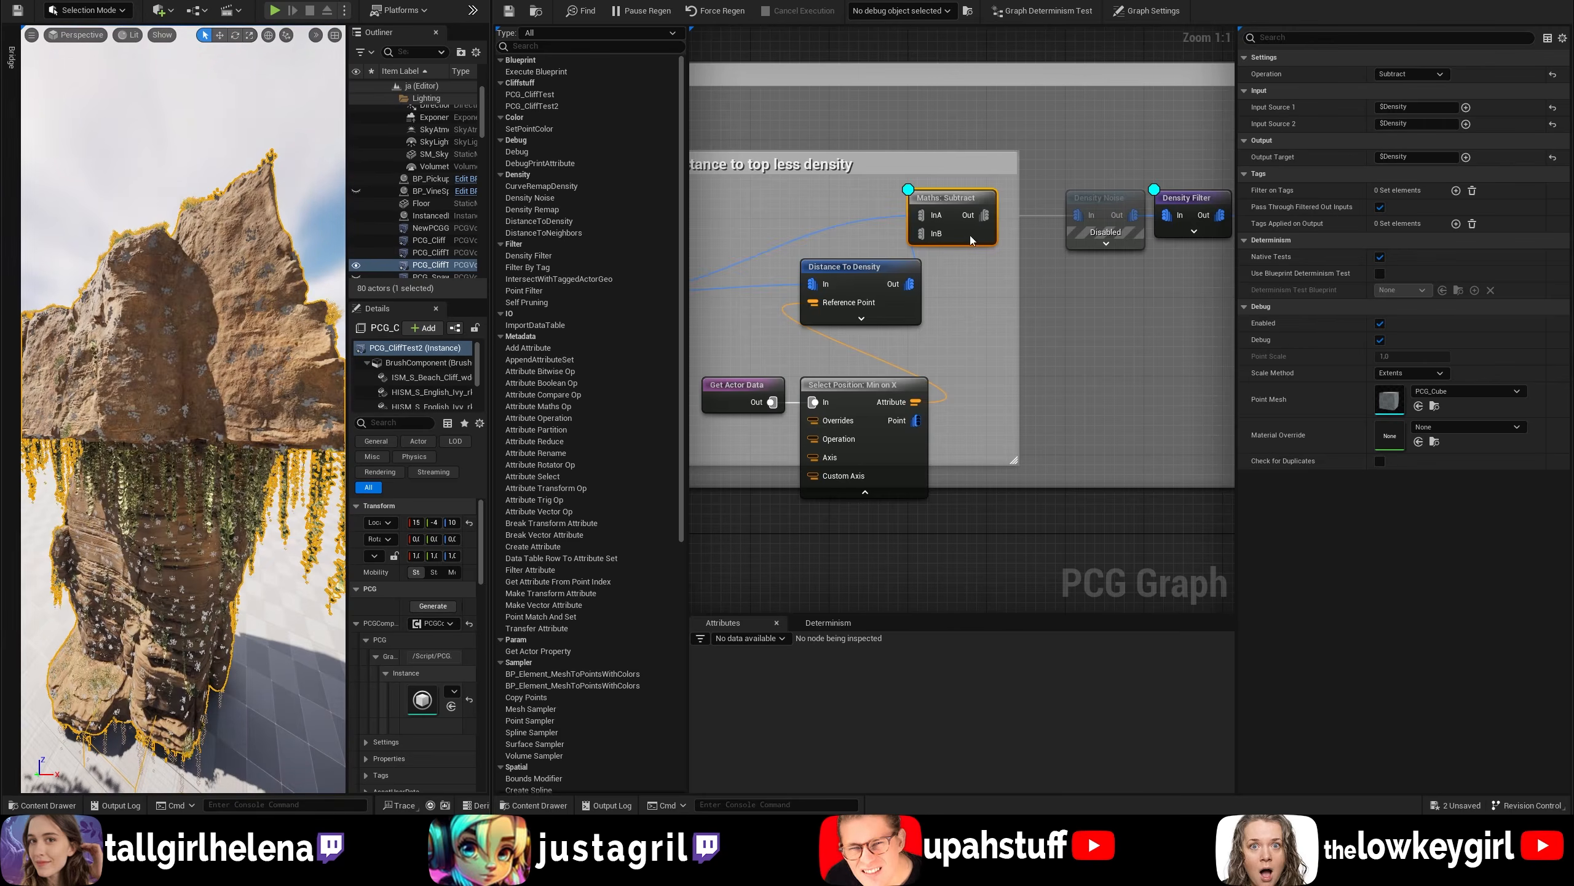
pyautogui.moveTo(959, 199); pyautogui.dragTo(958, 199)
pyautogui.press('w')
pyautogui.moveTo(152, 441)
pyautogui.mouseDown(button='right')
pyautogui.moveTo(152, 472)
pyautogui.moveTo(154, 444)
pyautogui.moveTo(174, 434)
pyautogui.mouseUp(button='right')
pyautogui.press('s')
pyautogui.moveTo(959, 202); pyautogui.dragTo(958, 199)
pyautogui.press('w')
pyautogui.moveTo(185, 435)
pyautogui.mouseDown(button='right')
pyautogui.moveTo(189, 477)
pyautogui.moveTo(195, 428)
pyautogui.mouseUp(button='right')
pyautogui.press('s')
pyautogui.moveTo(198, 317)
pyautogui.mouseDown(button='right')
pyautogui.moveTo(198, 298)
pyautogui.moveTo(198, 316)
pyautogui.mouseUp(button='right')
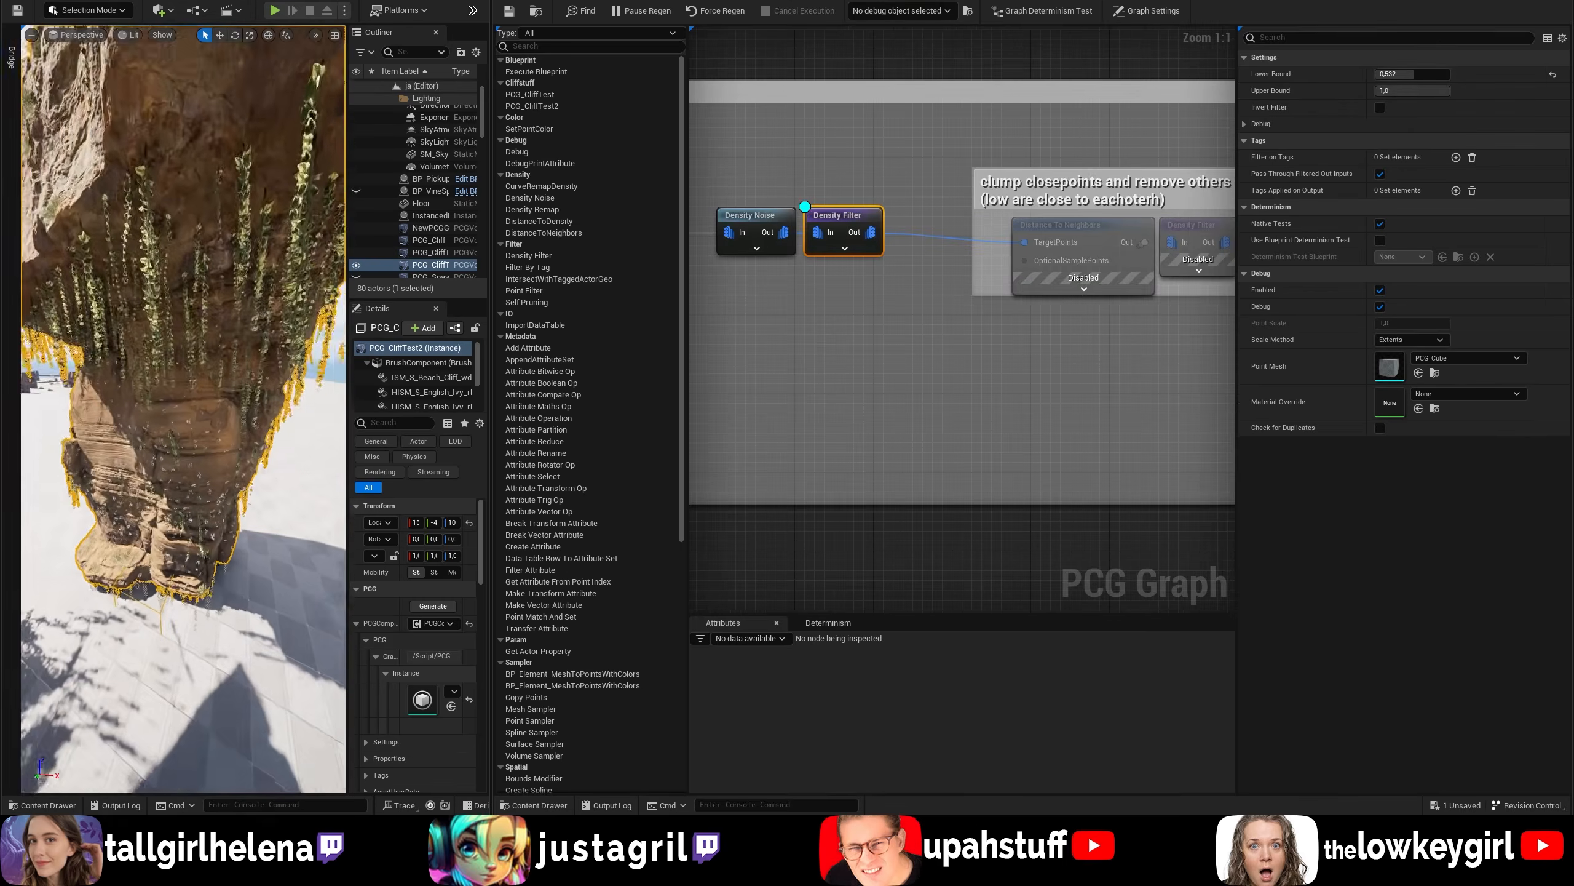
# Step: Examine the Distance To Neighbors node in the clump group and how the points gather in the cliff's crevices
pyautogui.moveTo(1065, 317); pyautogui.dragTo(861, 323, button='right')
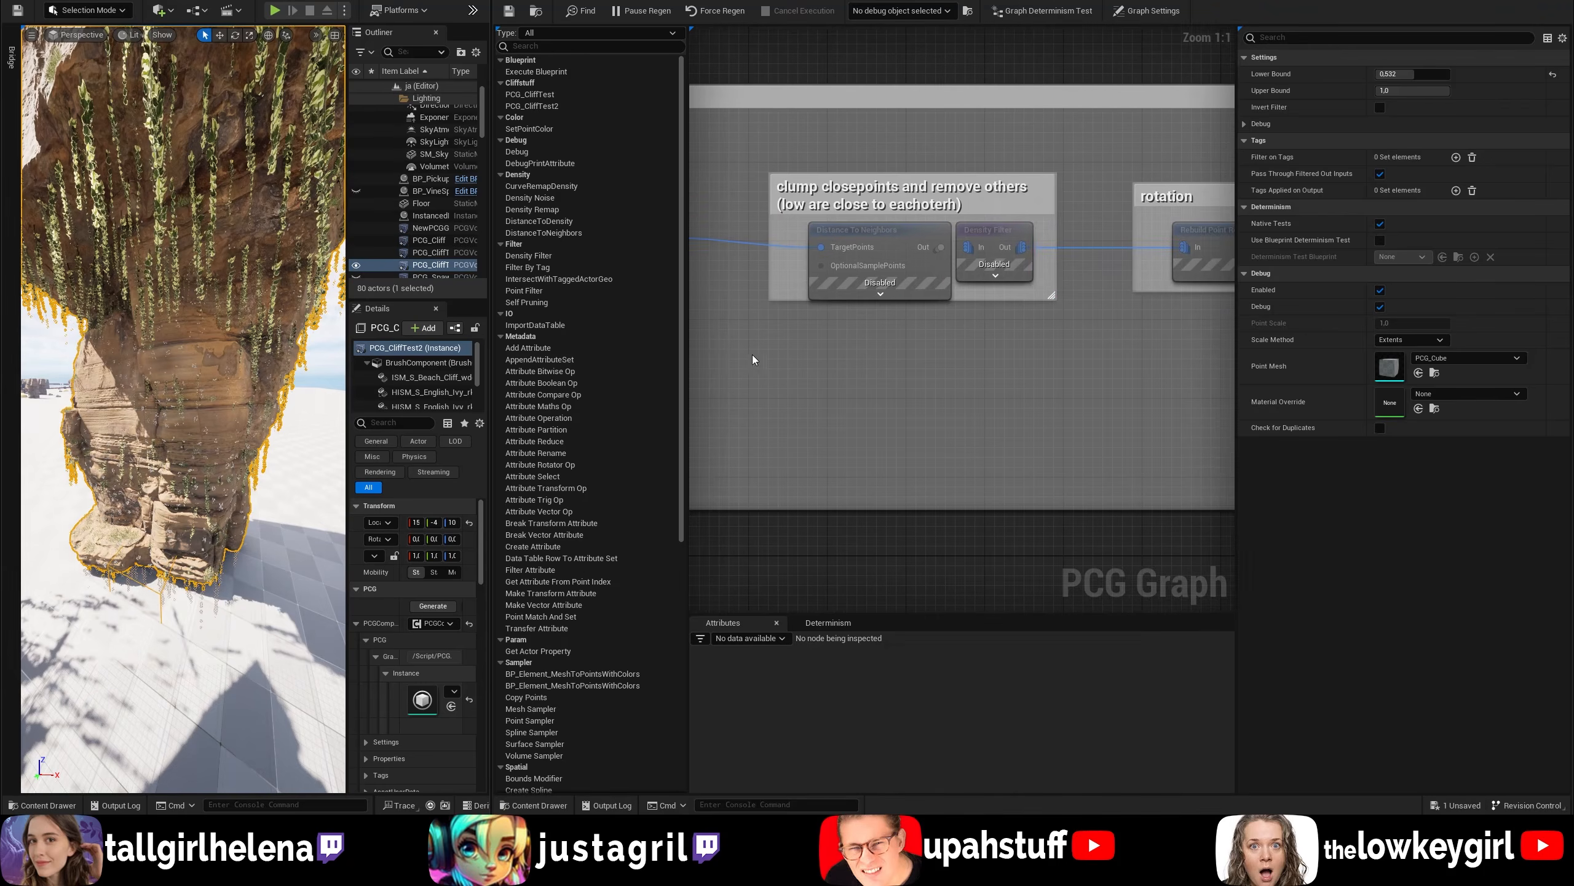
pyautogui.moveTo(753, 355); pyautogui.dragTo(1075, 133)
pyautogui.click(886, 257)
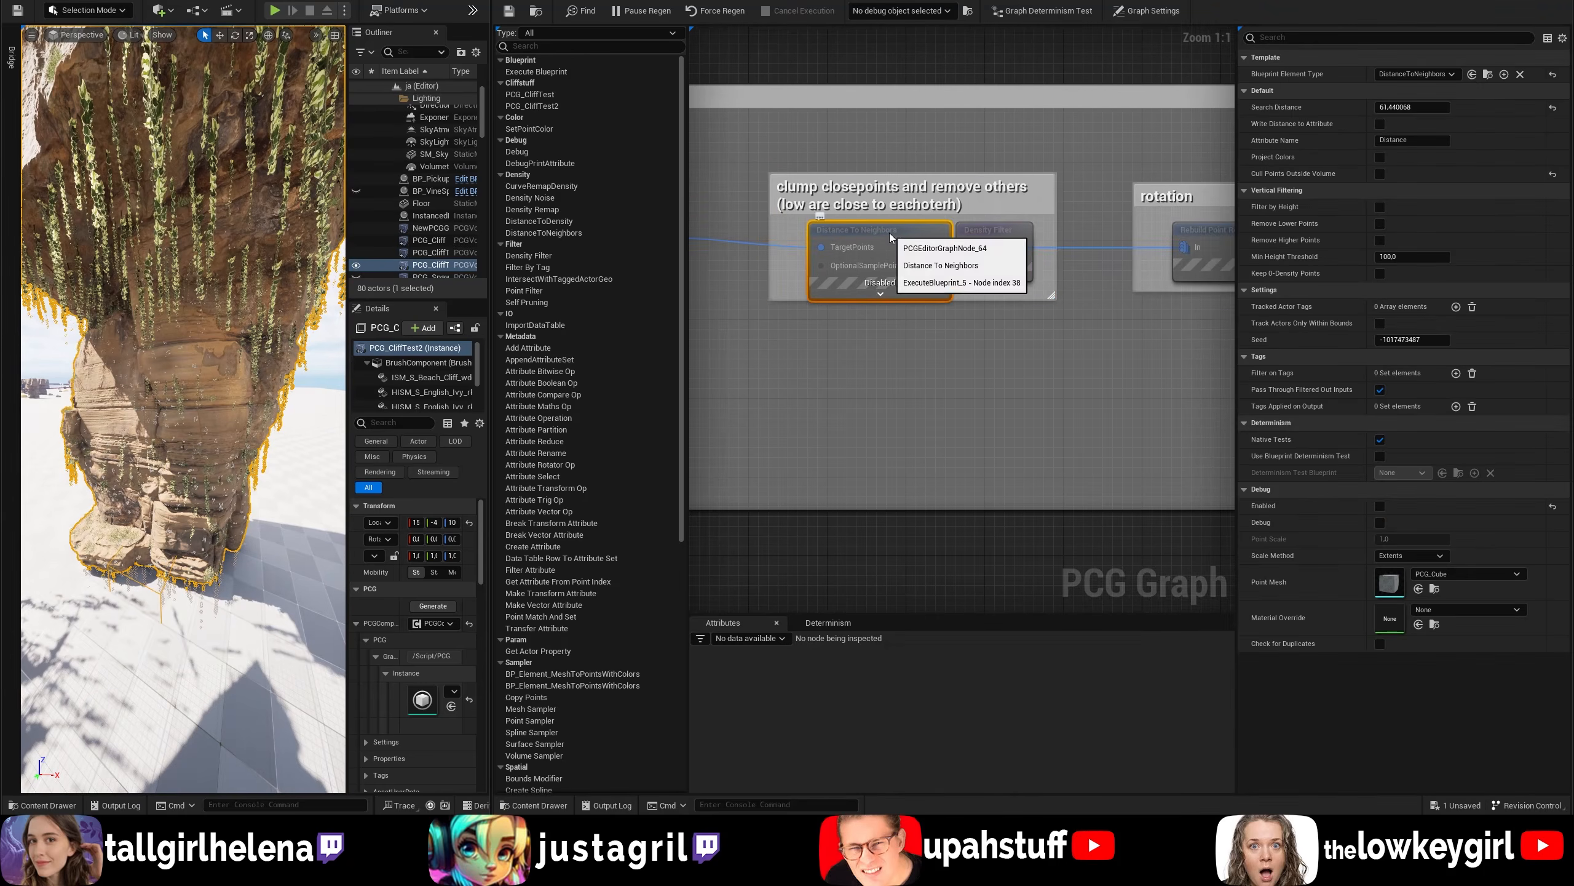
pyautogui.moveTo(183, 410); pyautogui.dragTo(243, 360, button='right')
pyautogui.press('w')
pyautogui.press('s')
pyautogui.press('w')
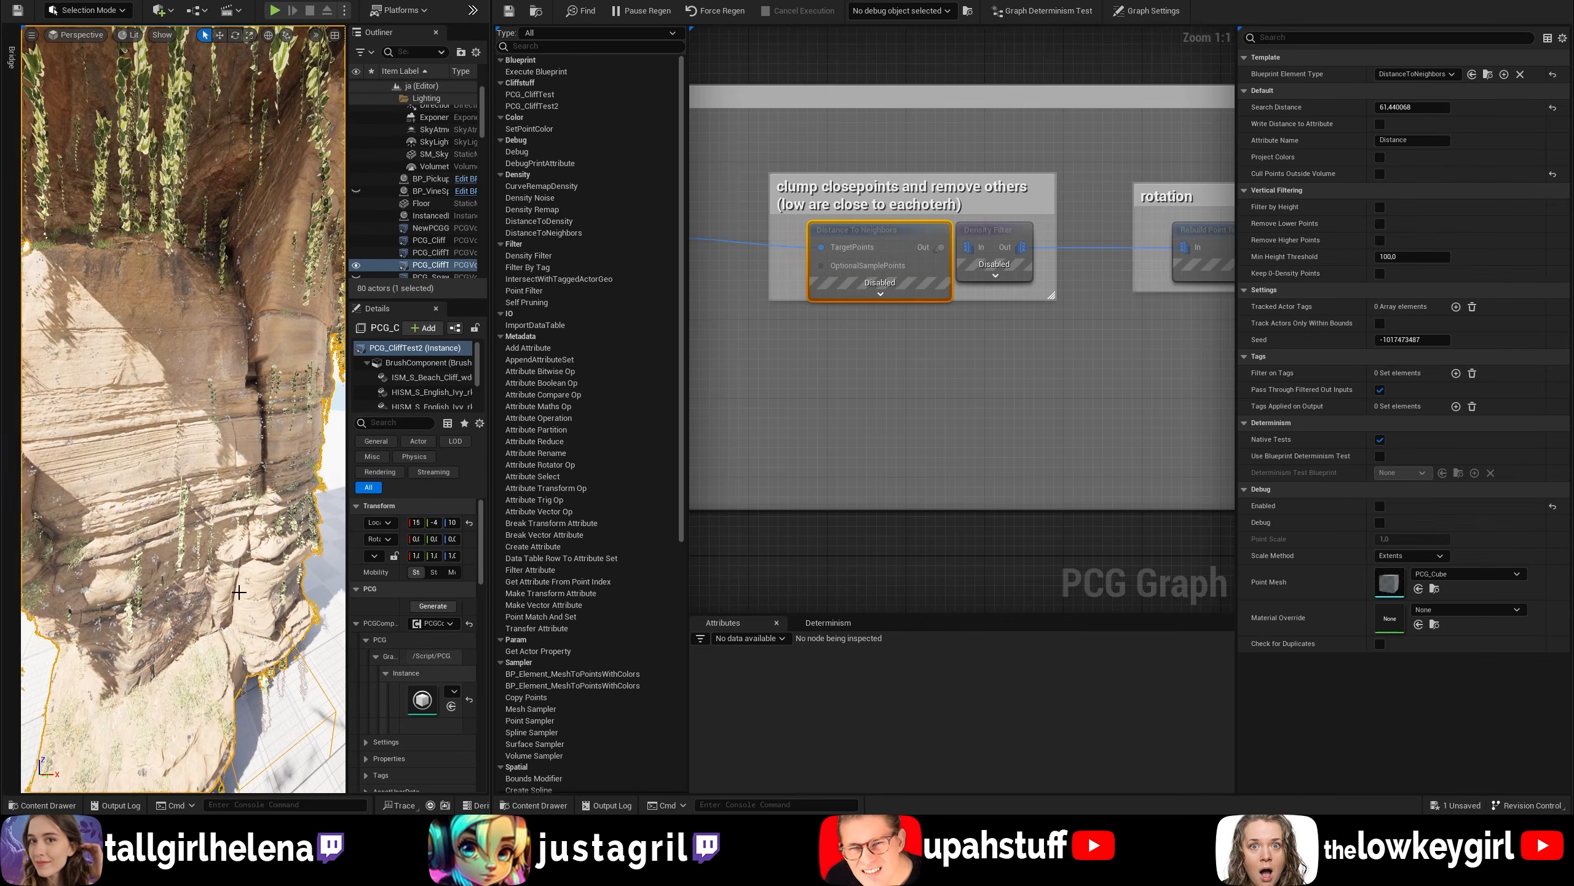
pyautogui.press('s')
pyautogui.moveTo(239, 592); pyautogui.dragTo(168, 359, button='right')
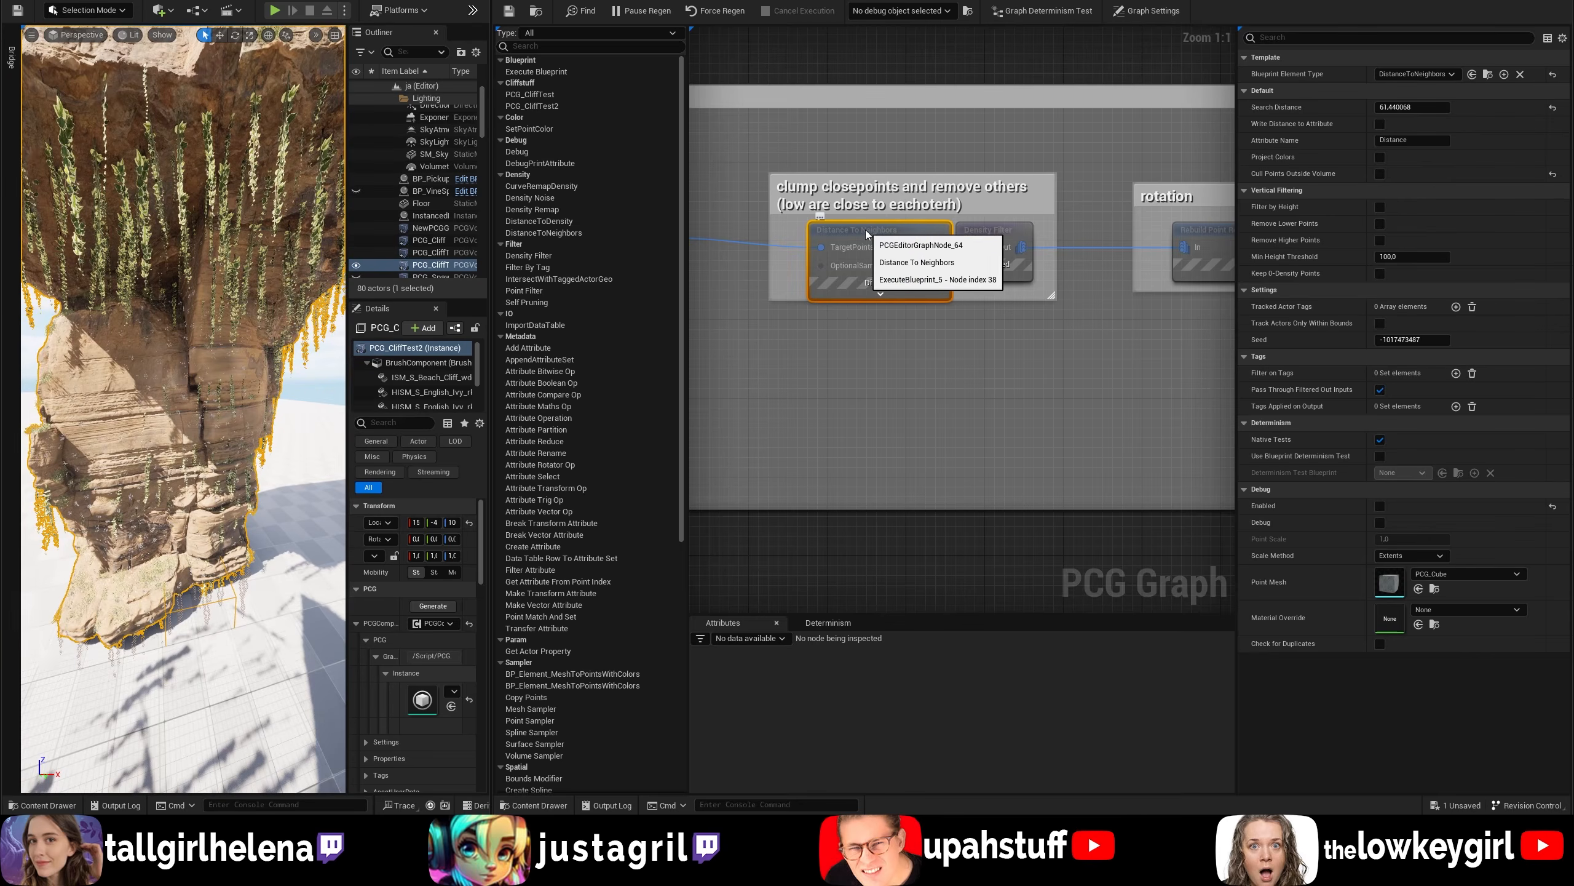
# Step: Enable Distance To Neighbors and Density Filter in the clump group, with debug display on that Density Filter
pyautogui.press('e')
pyautogui.click(1014, 232)
pyautogui.press('e')
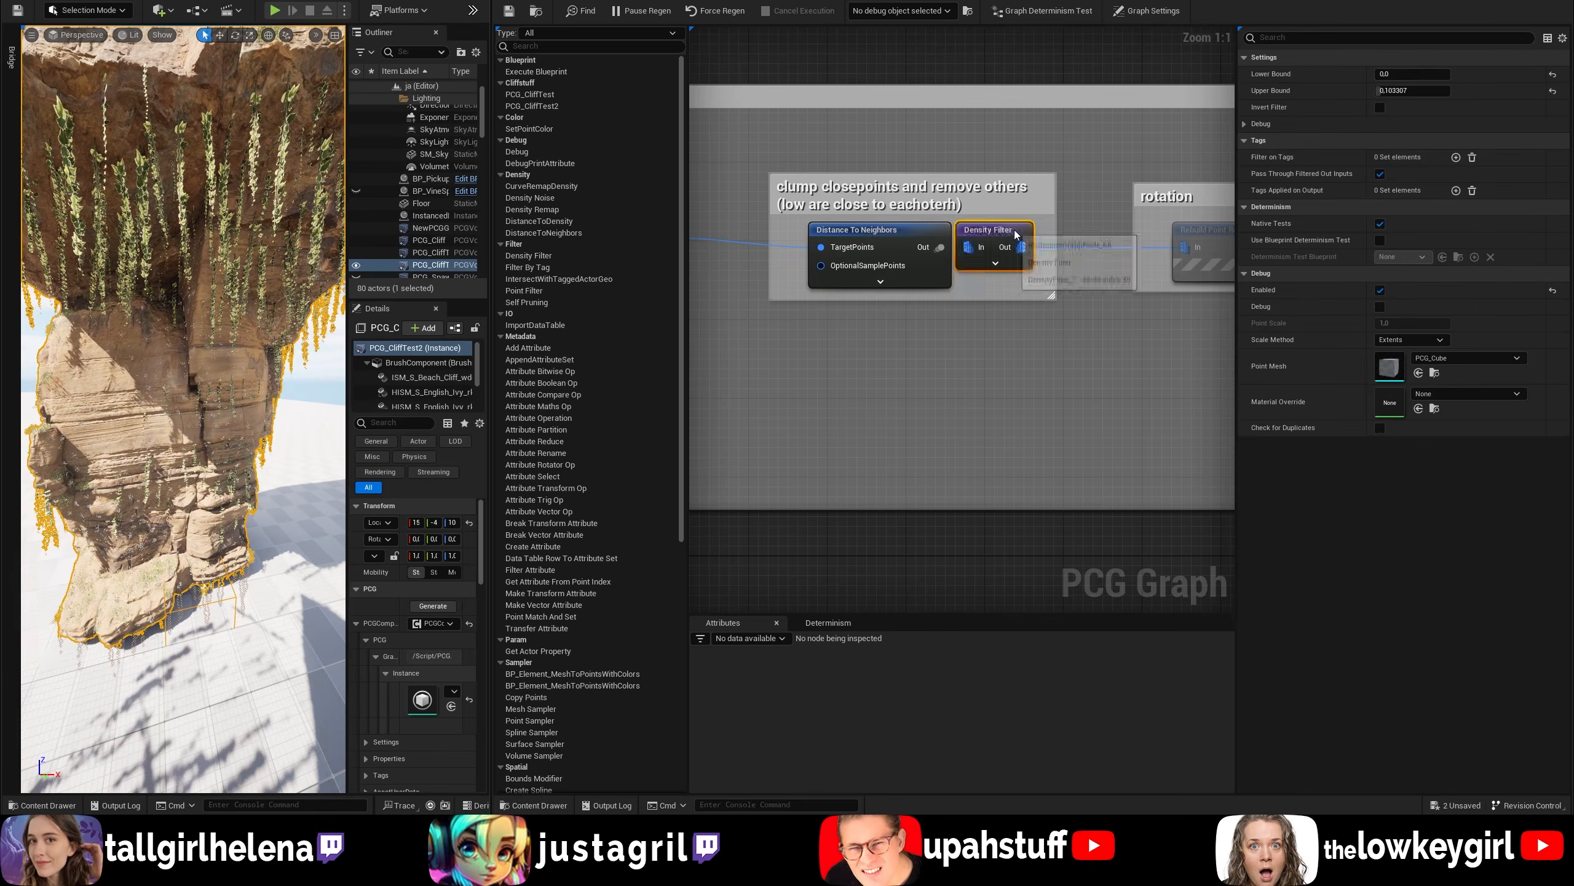
pyautogui.press('d')
pyautogui.moveTo(805, 360); pyautogui.dragTo(1108, 336, button='right')
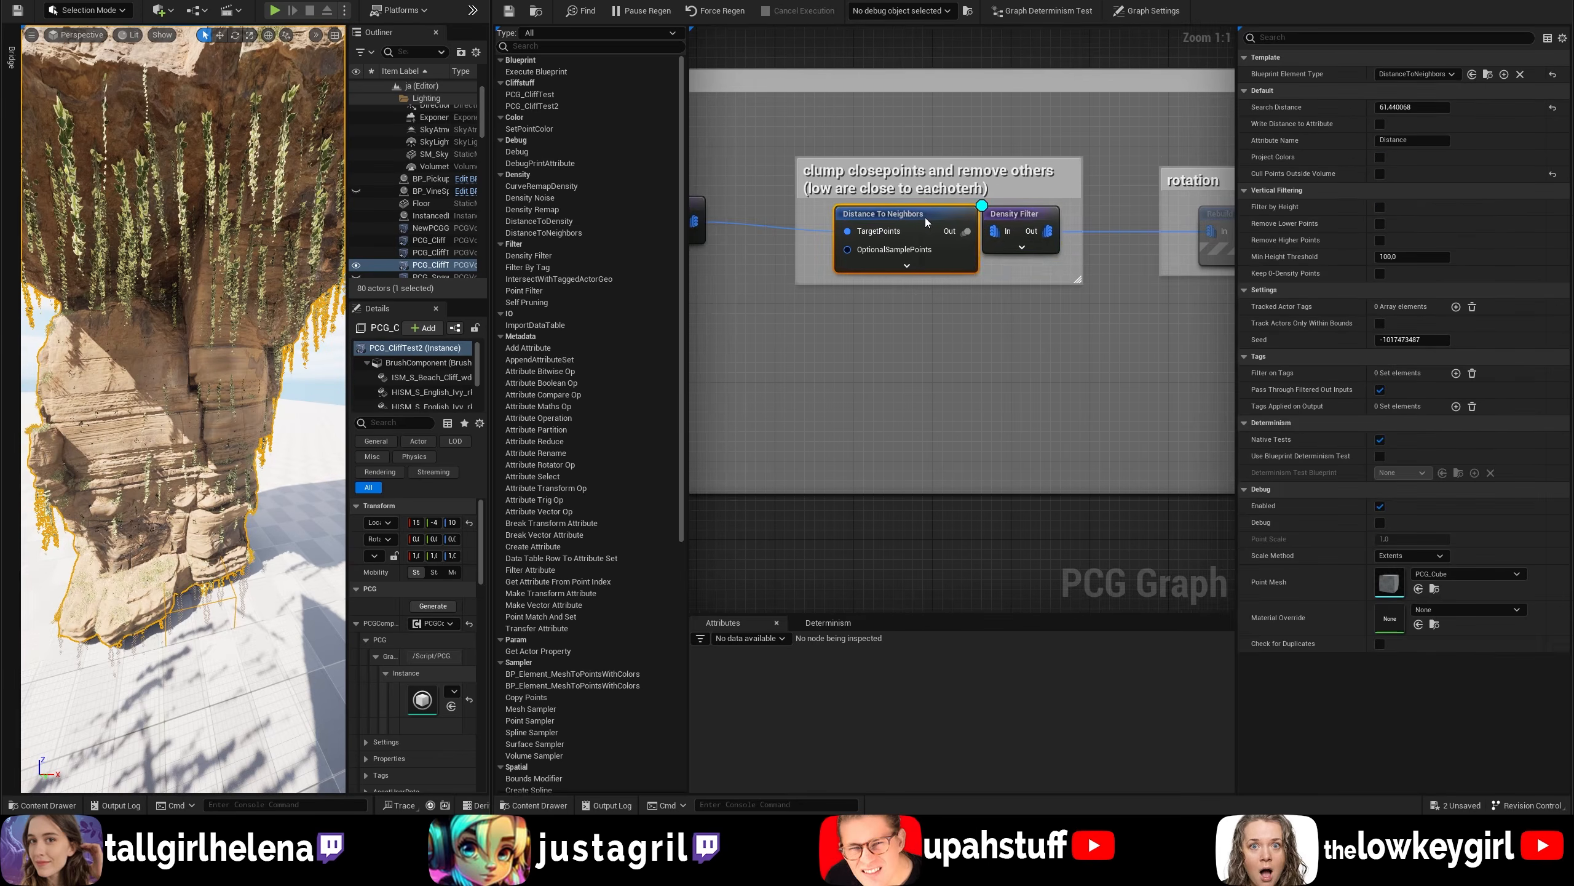
pyautogui.press('e')
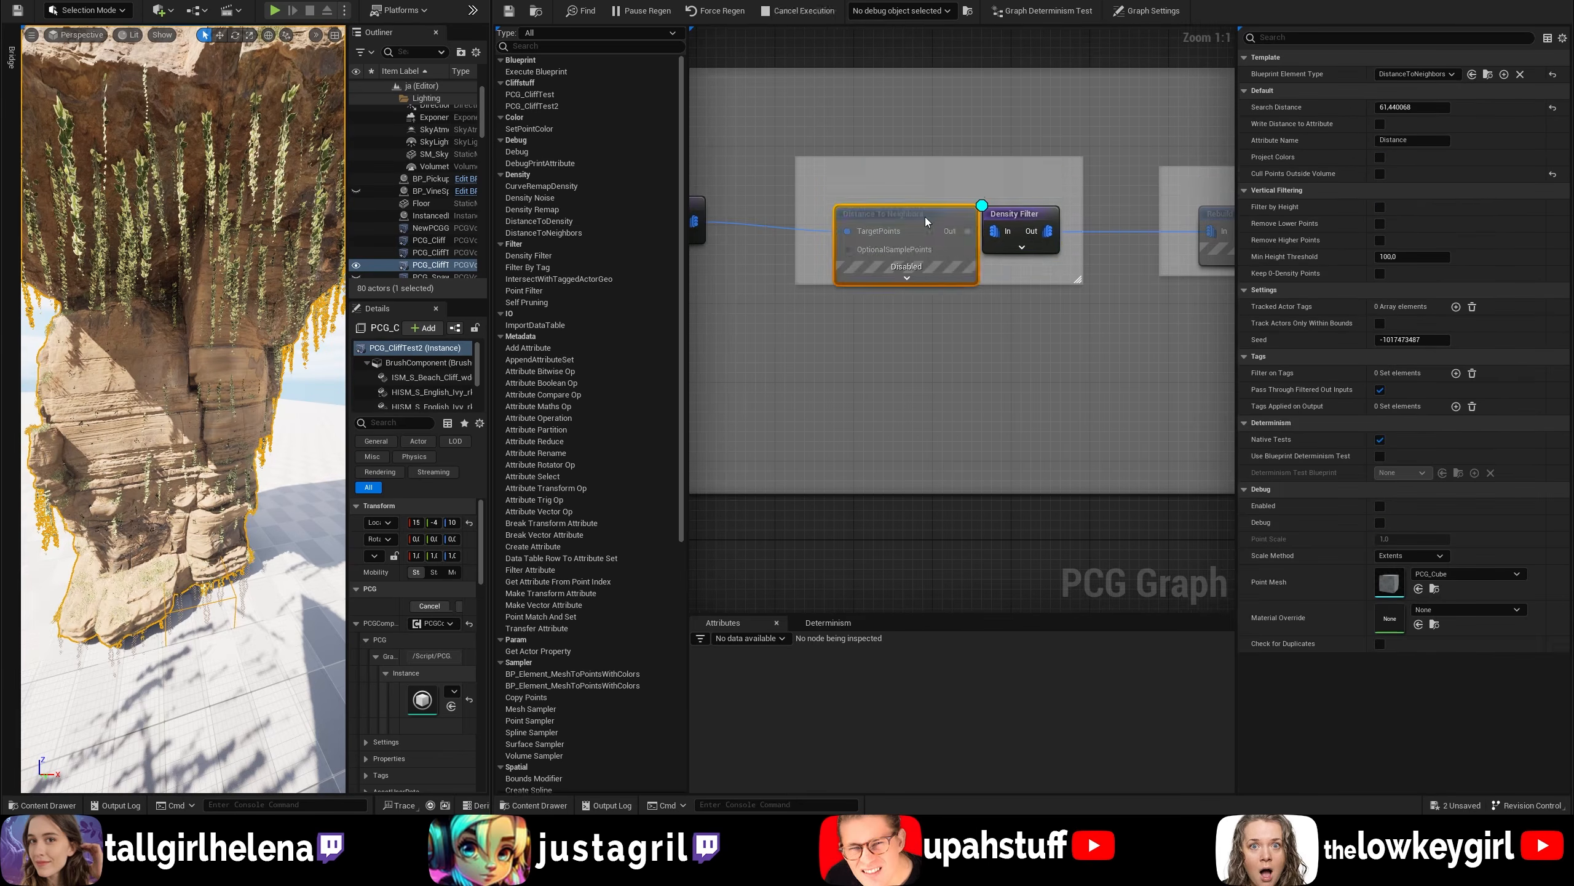
pyautogui.press('d')
# Step: Examine the Static Mesh Spawner's mesh entries, checking the ivy static meshes assigned to the first ones
pyautogui.scroll(-4, 929, 351)
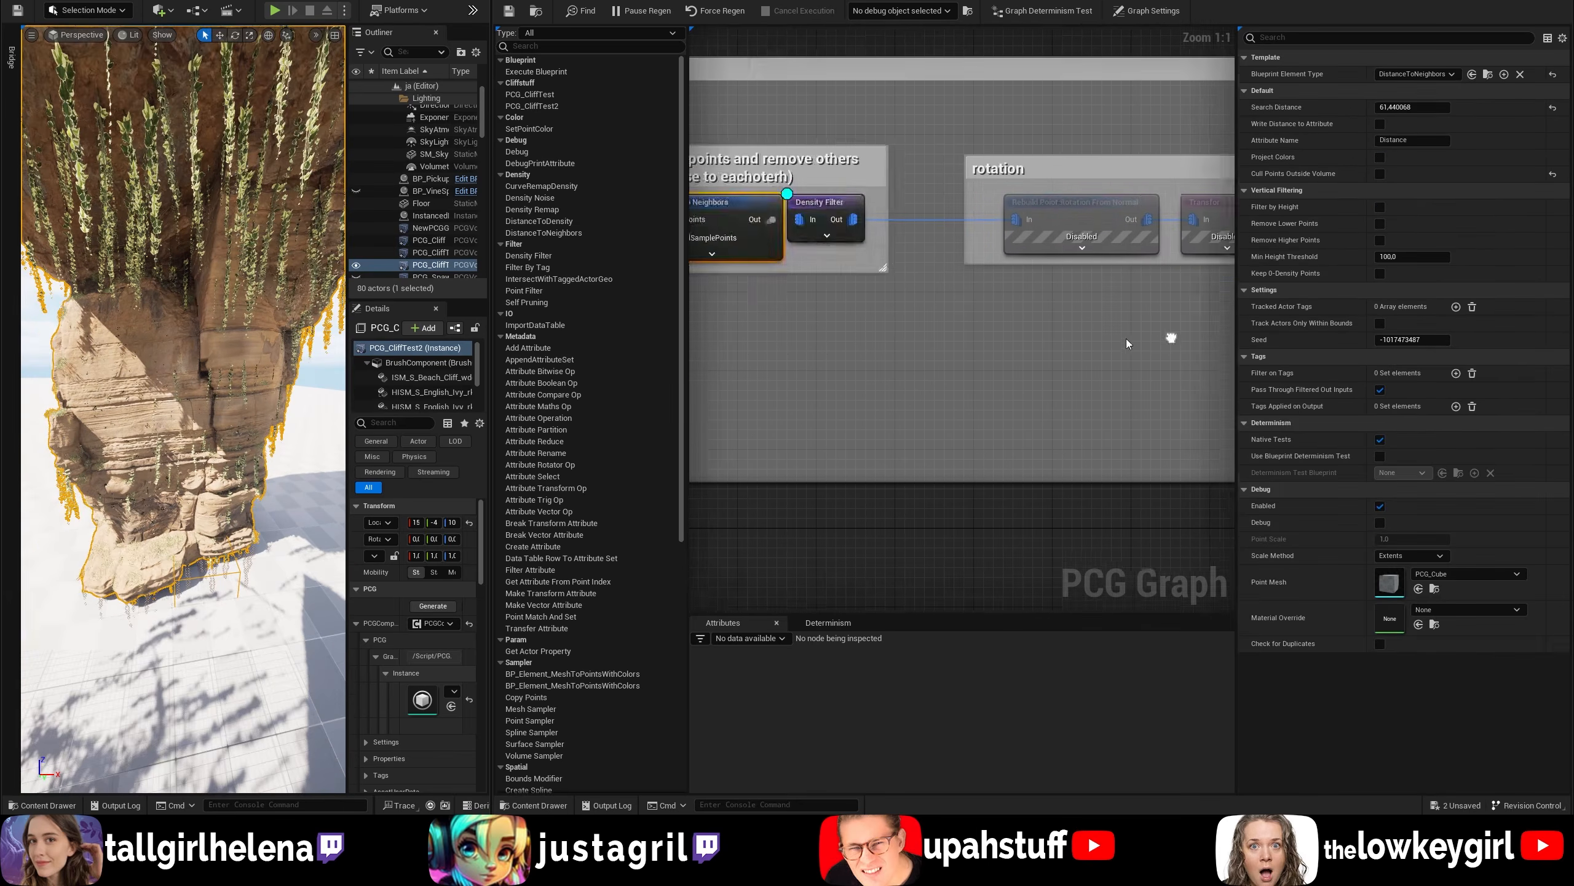
pyautogui.moveTo(1127, 339); pyautogui.dragTo(807, 318, button='right')
pyautogui.click(1007, 256)
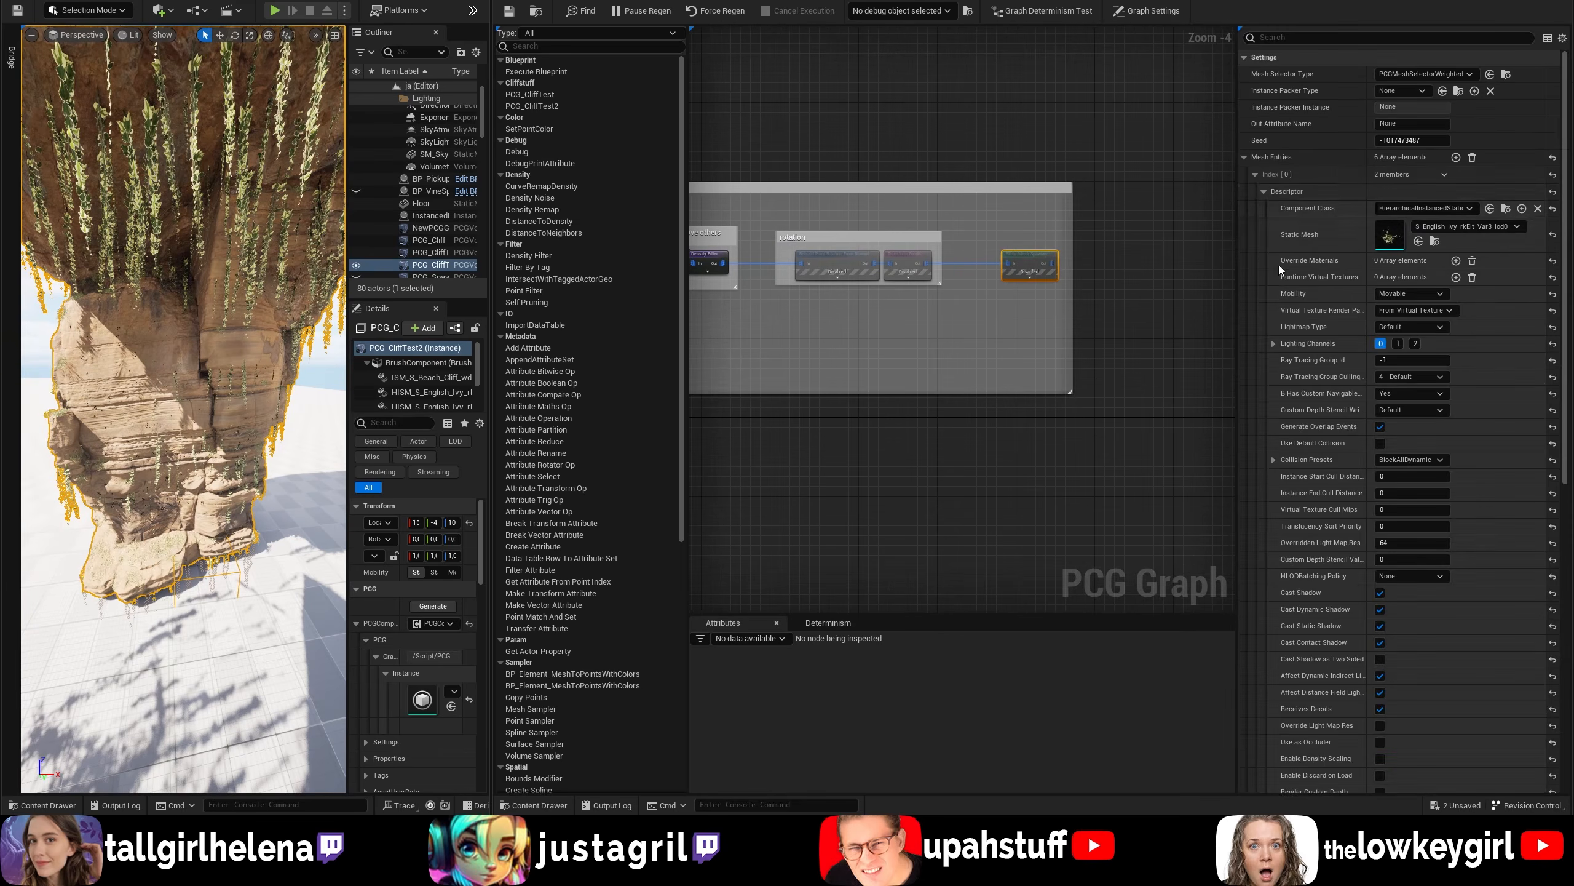
pyautogui.click(1259, 174)
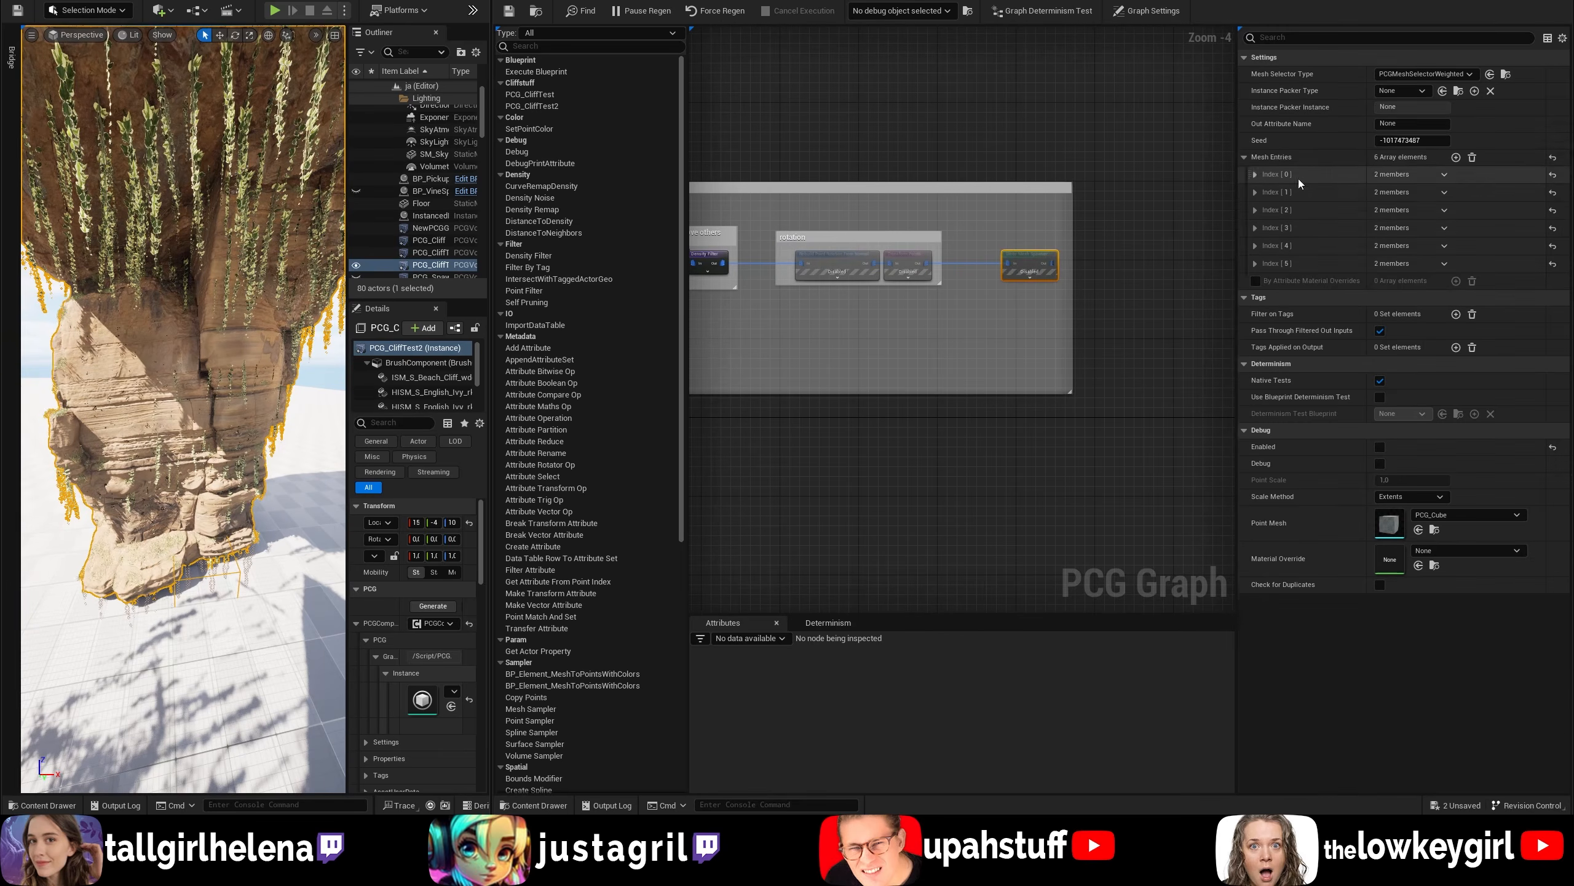
pyautogui.click(1257, 193)
pyautogui.click(1265, 209)
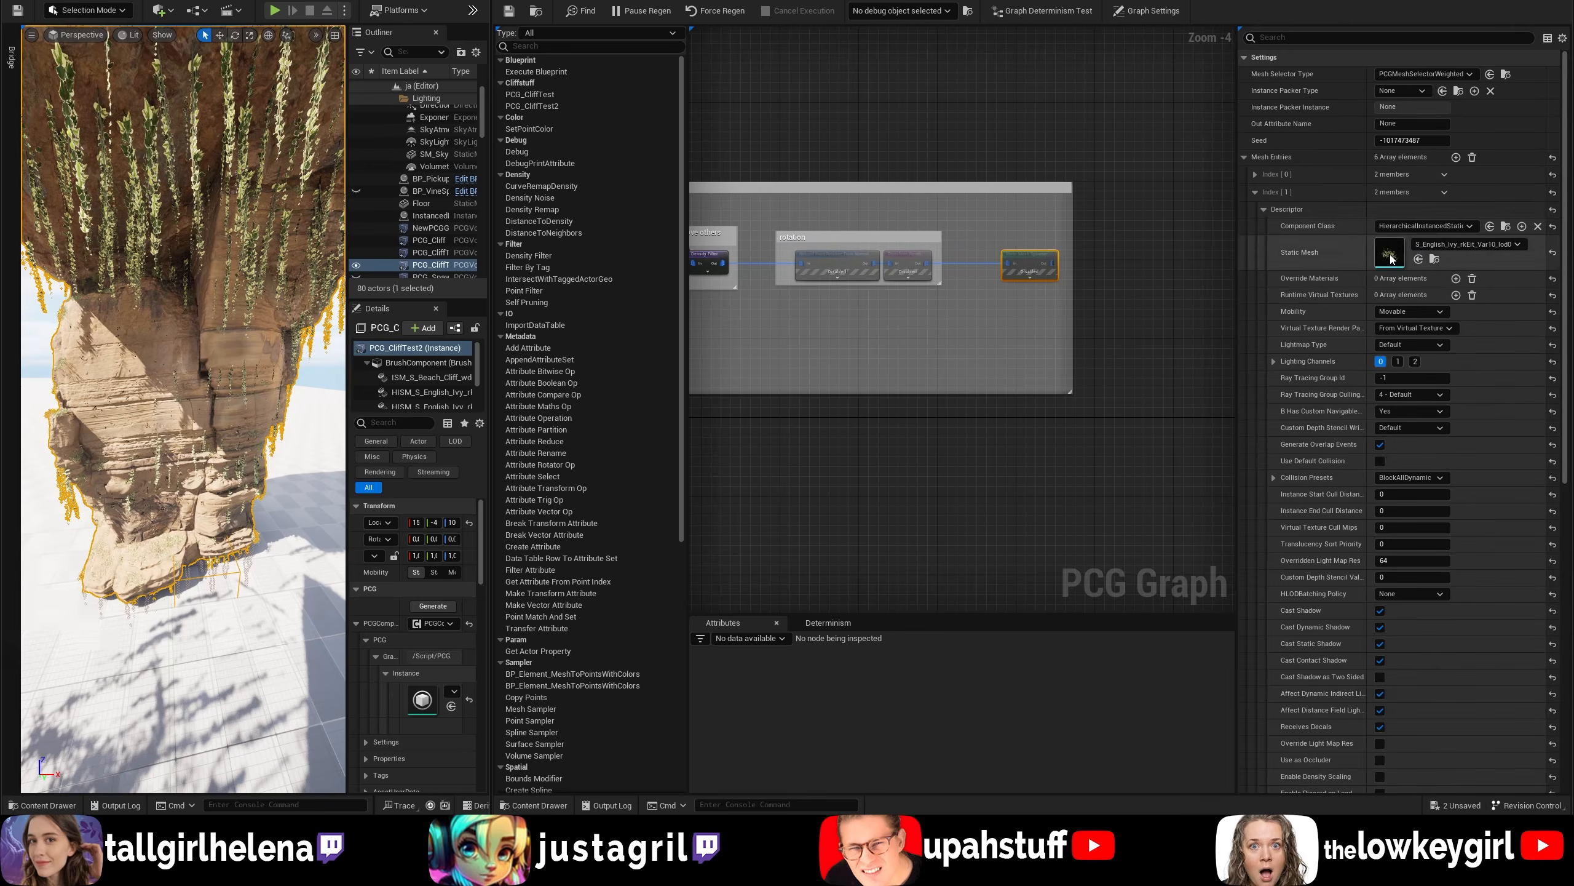
pyautogui.click(1257, 192)
pyautogui.click(1257, 211)
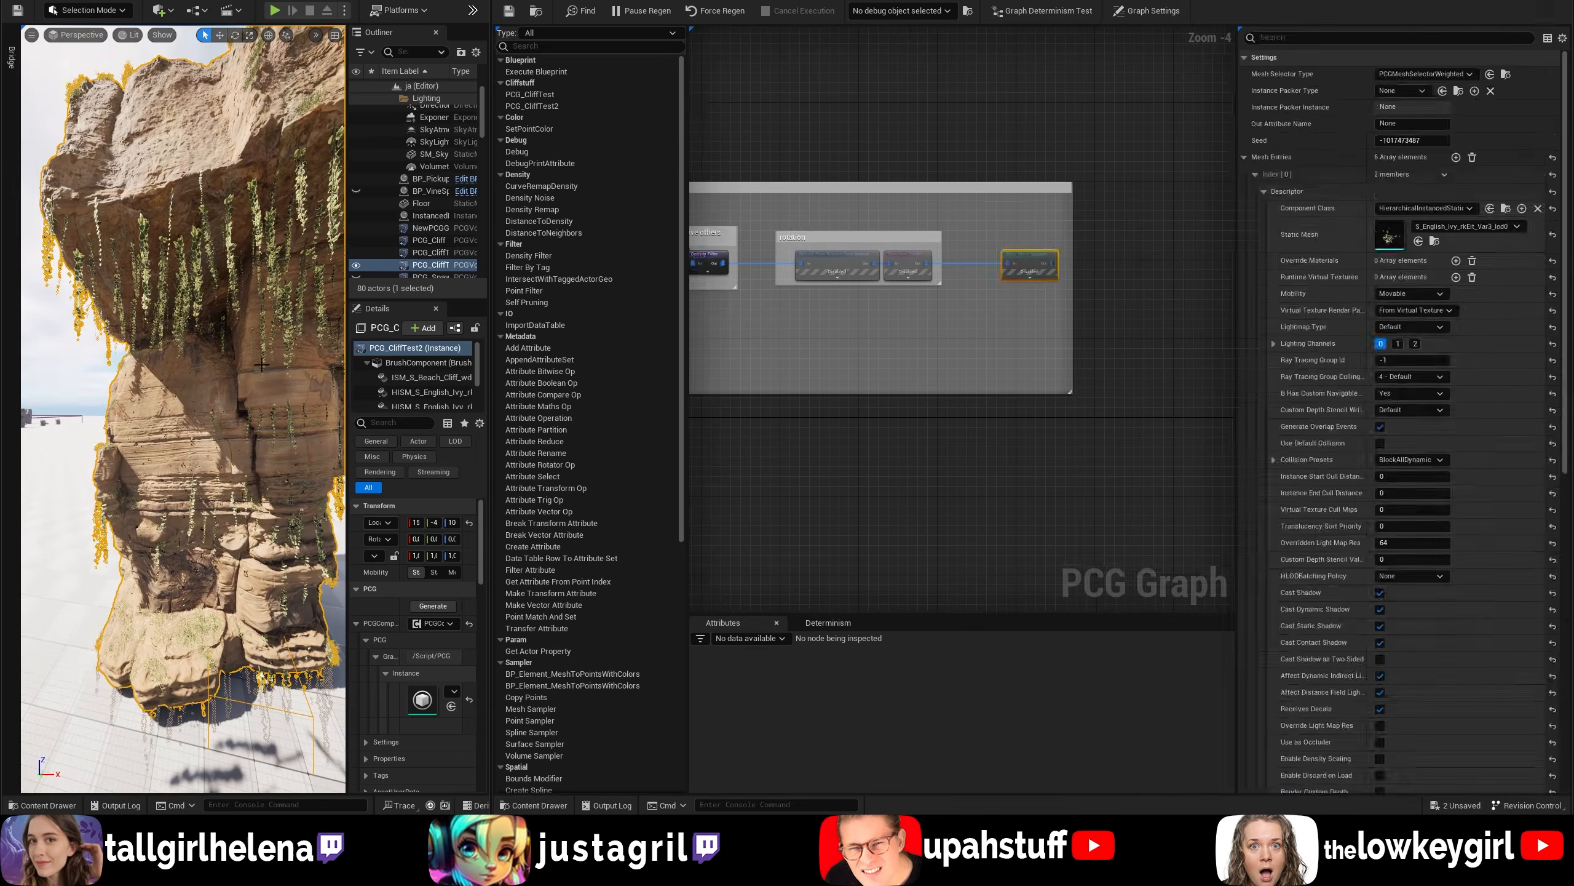
# Step: Enable the Static Mesh Spawner node and view the ivy on the cliff walls
pyautogui.press('w')
pyautogui.moveTo(186, 372); pyautogui.dragTo(232, 376, button='right')
pyautogui.press('s')
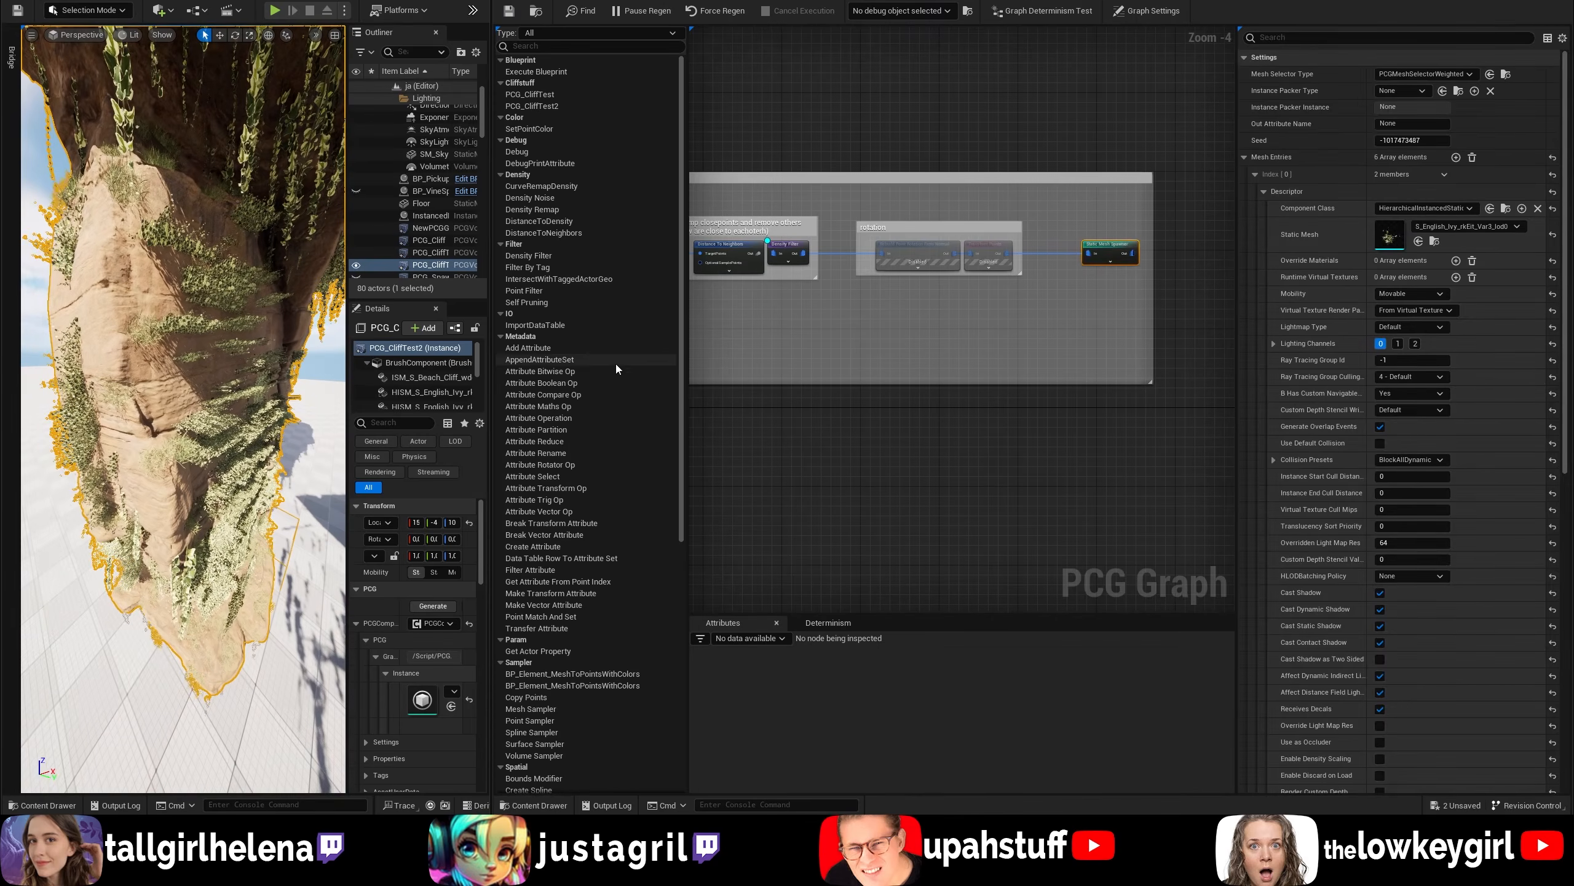
# Step: Enable the rotation group's Rebuild Point Rotation From Normal and Transform Points nodes, keeping both clump group nodes enabled
pyautogui.moveTo(744, 249); pyautogui.dragTo(747, 249)
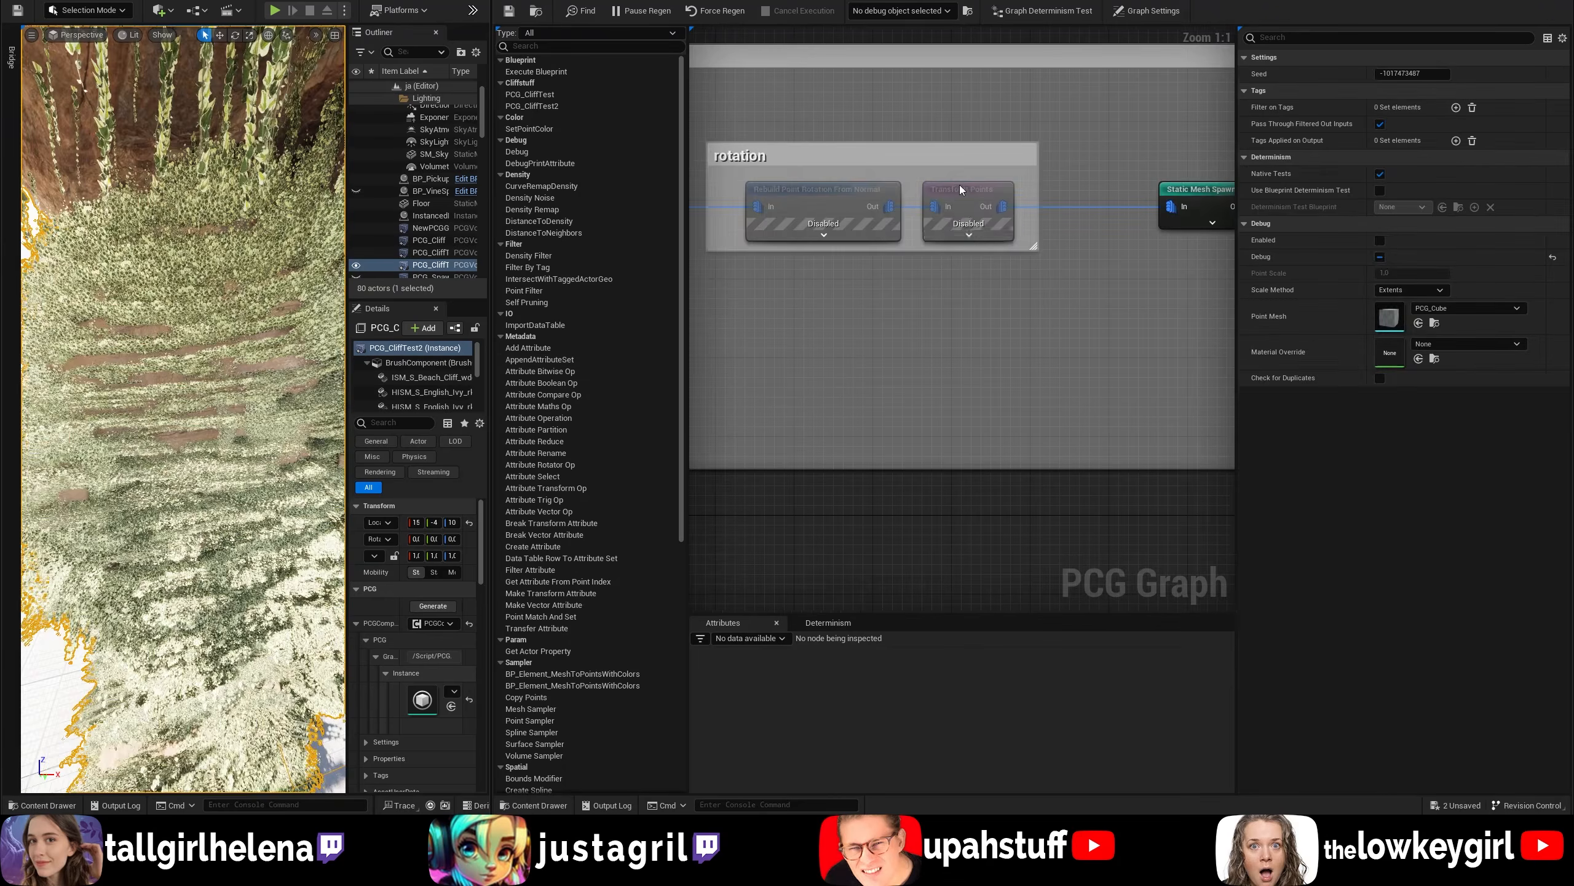
pyautogui.press('e')
pyautogui.moveTo(846, 278); pyautogui.dragTo(1155, 286, button='right')
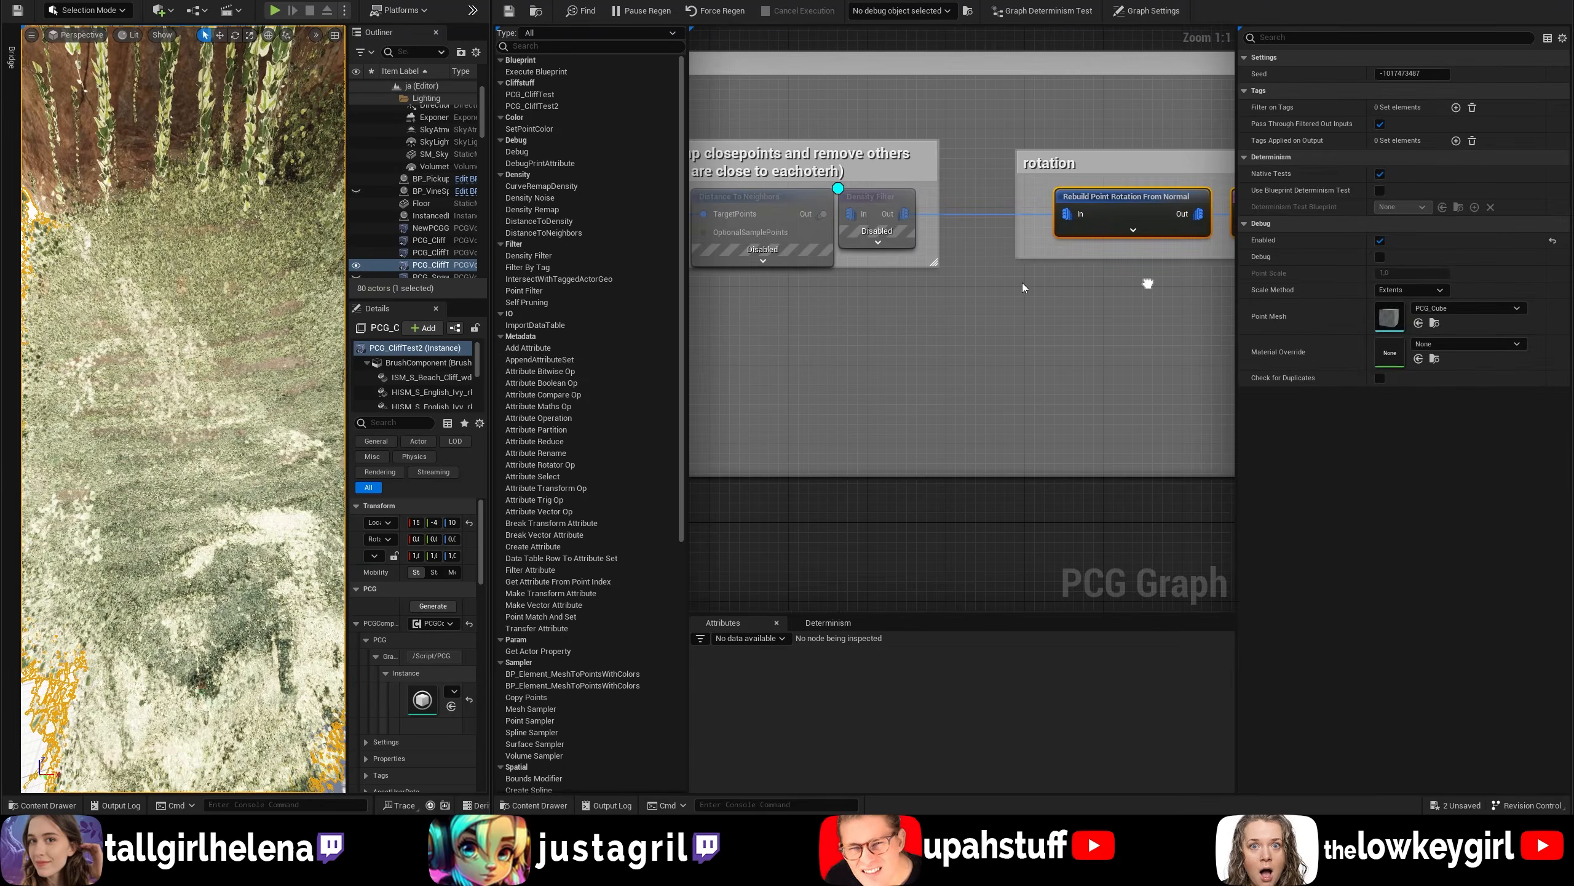
pyautogui.scroll(-2, 1022, 283)
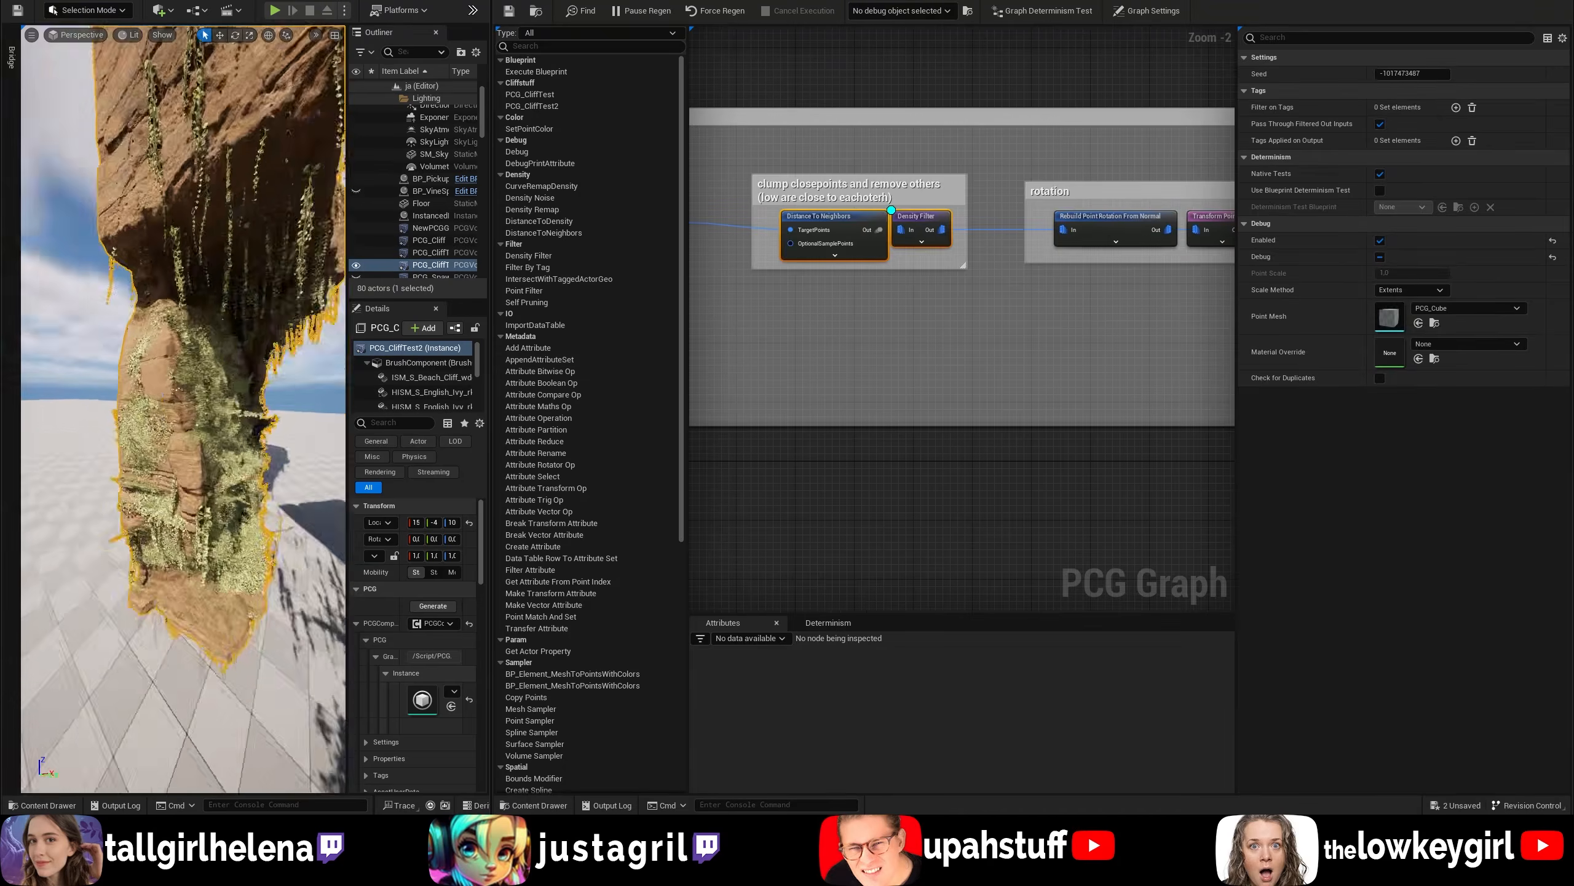
# Step: Set the Distance To Neighbors node's search distance to 14,48253 and examine the ivy on the cliff
pyautogui.moveTo(185, 397); pyautogui.dragTo(185, 435, button='right')
pyautogui.click(815, 228)
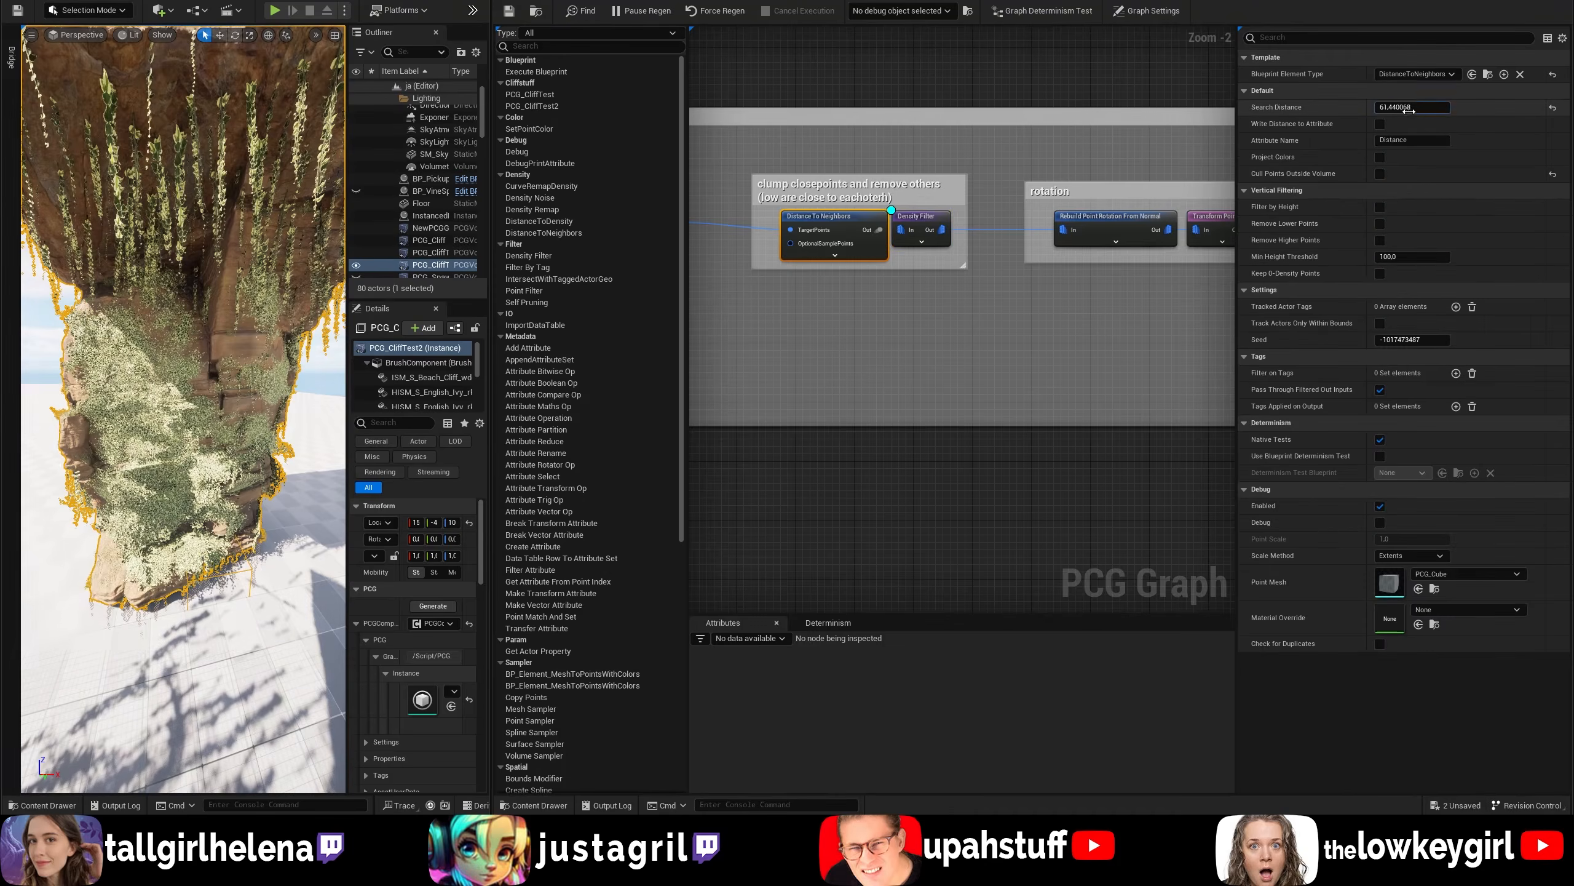
pyautogui.moveTo(1413, 107); pyautogui.dragTo(1403, 107)
pyautogui.moveTo(186, 397)
pyautogui.mouseDown(button='right')
pyautogui.moveTo(235, 409)
pyautogui.moveTo(185, 397)
pyautogui.mouseUp(button='right')
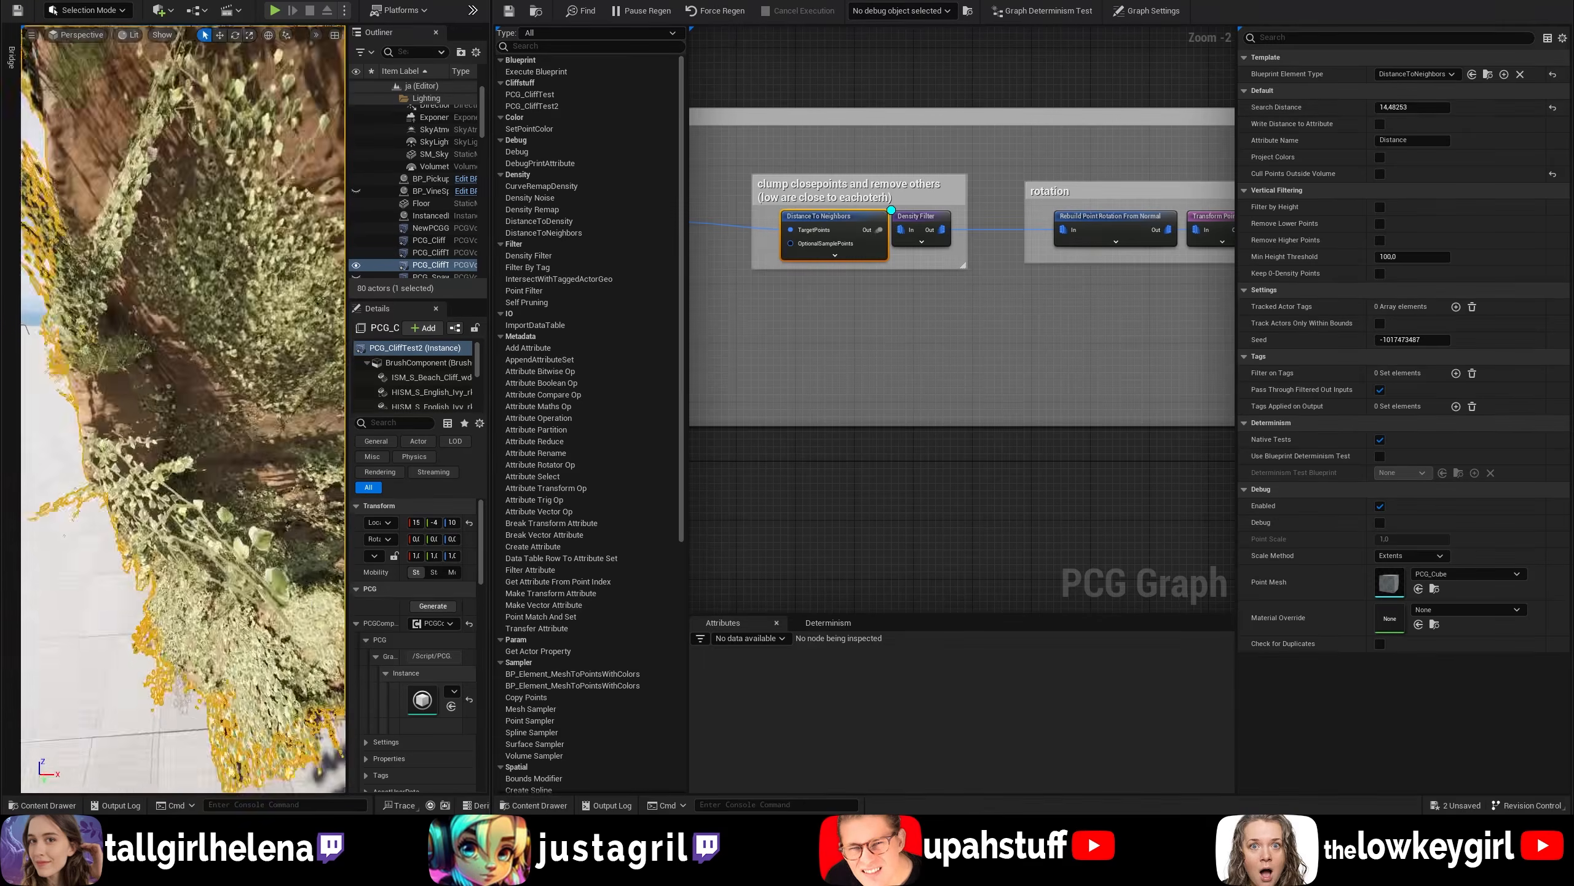
pyautogui.moveTo(143, 448); pyautogui.dragTo(186, 459, button='right')
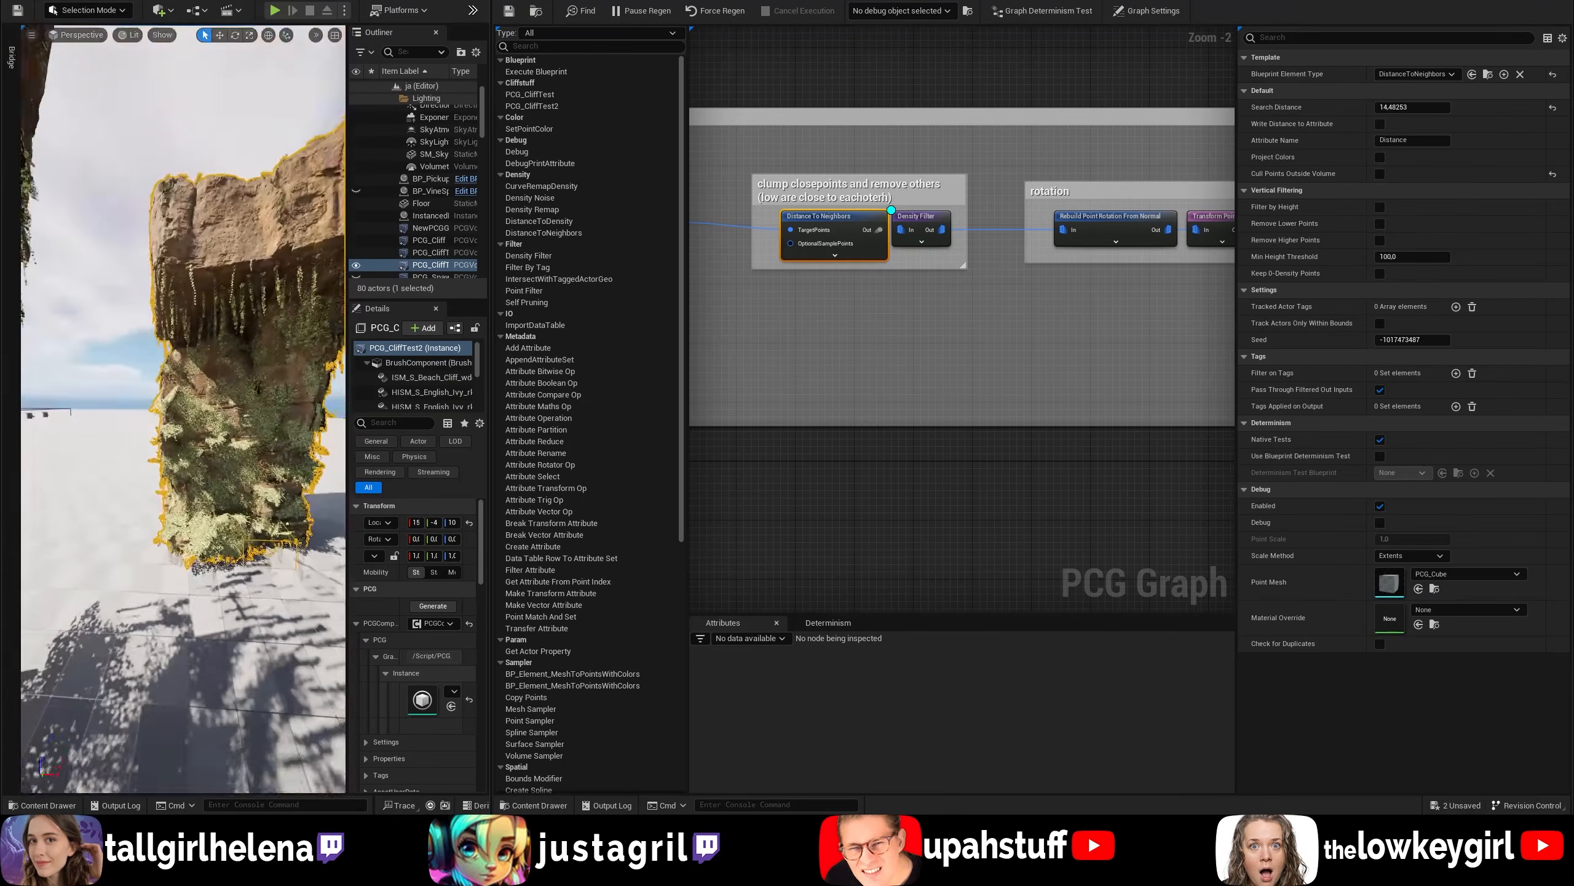
pyautogui.moveTo(183, 409); pyautogui.dragTo(192, 446, button='right')
pyautogui.press('w')
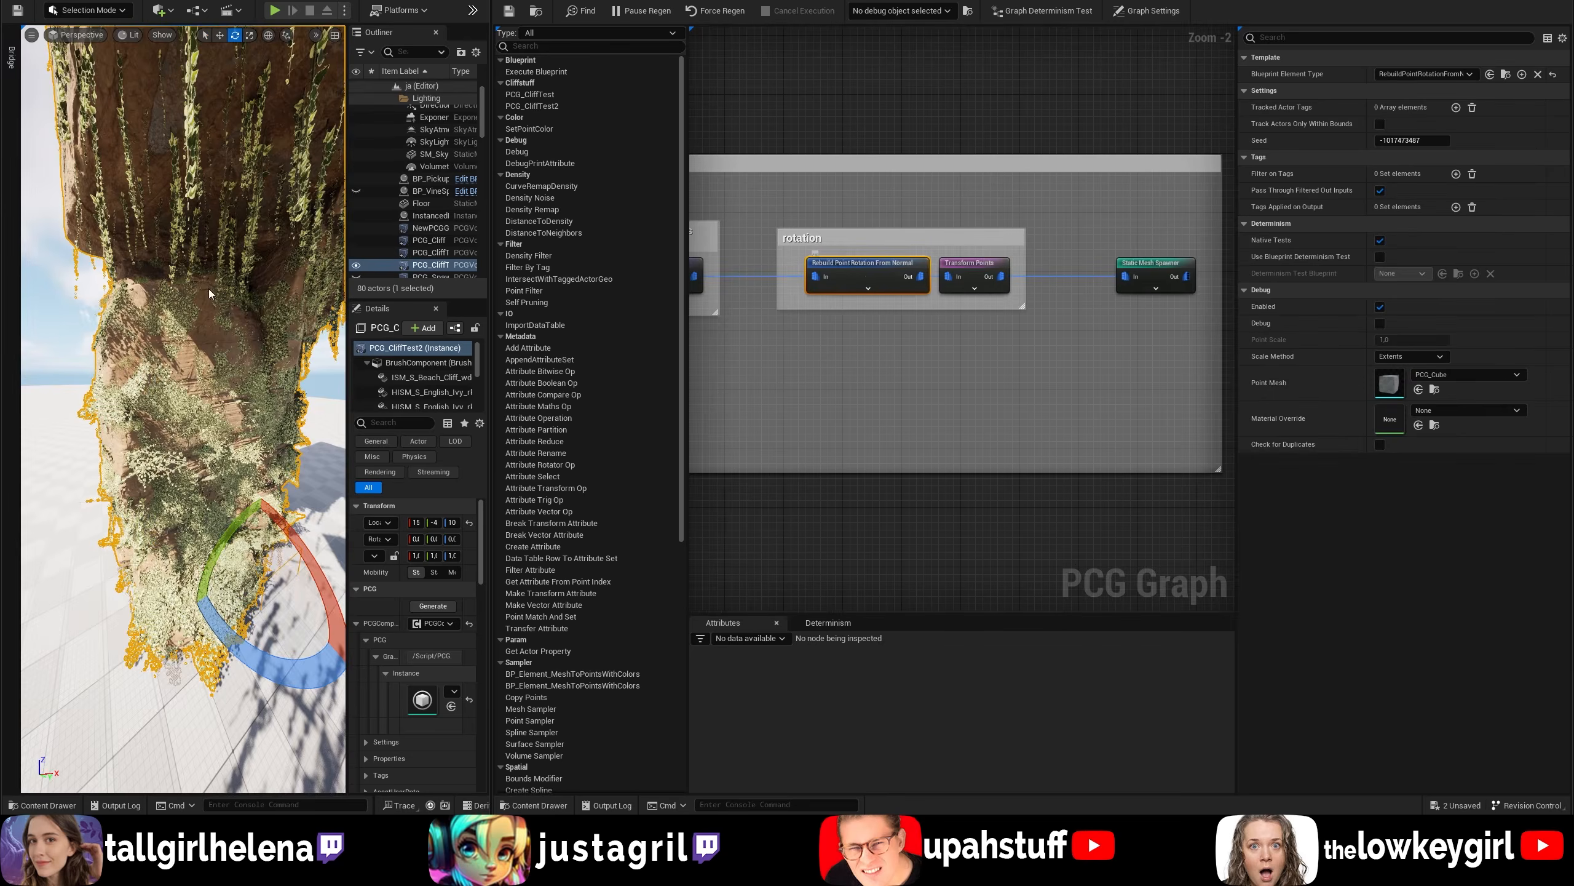
# Step: Disable the rotation group's Transform Points node to compare the ivy on the cliff, and re-enable it
pyautogui.press('w')
pyautogui.moveTo(204, 409)
pyautogui.mouseDown(button='right')
pyautogui.moveTo(181, 407)
pyautogui.moveTo(208, 419)
pyautogui.mouseUp(button='right')
pyautogui.press('s')
pyautogui.click(974, 264)
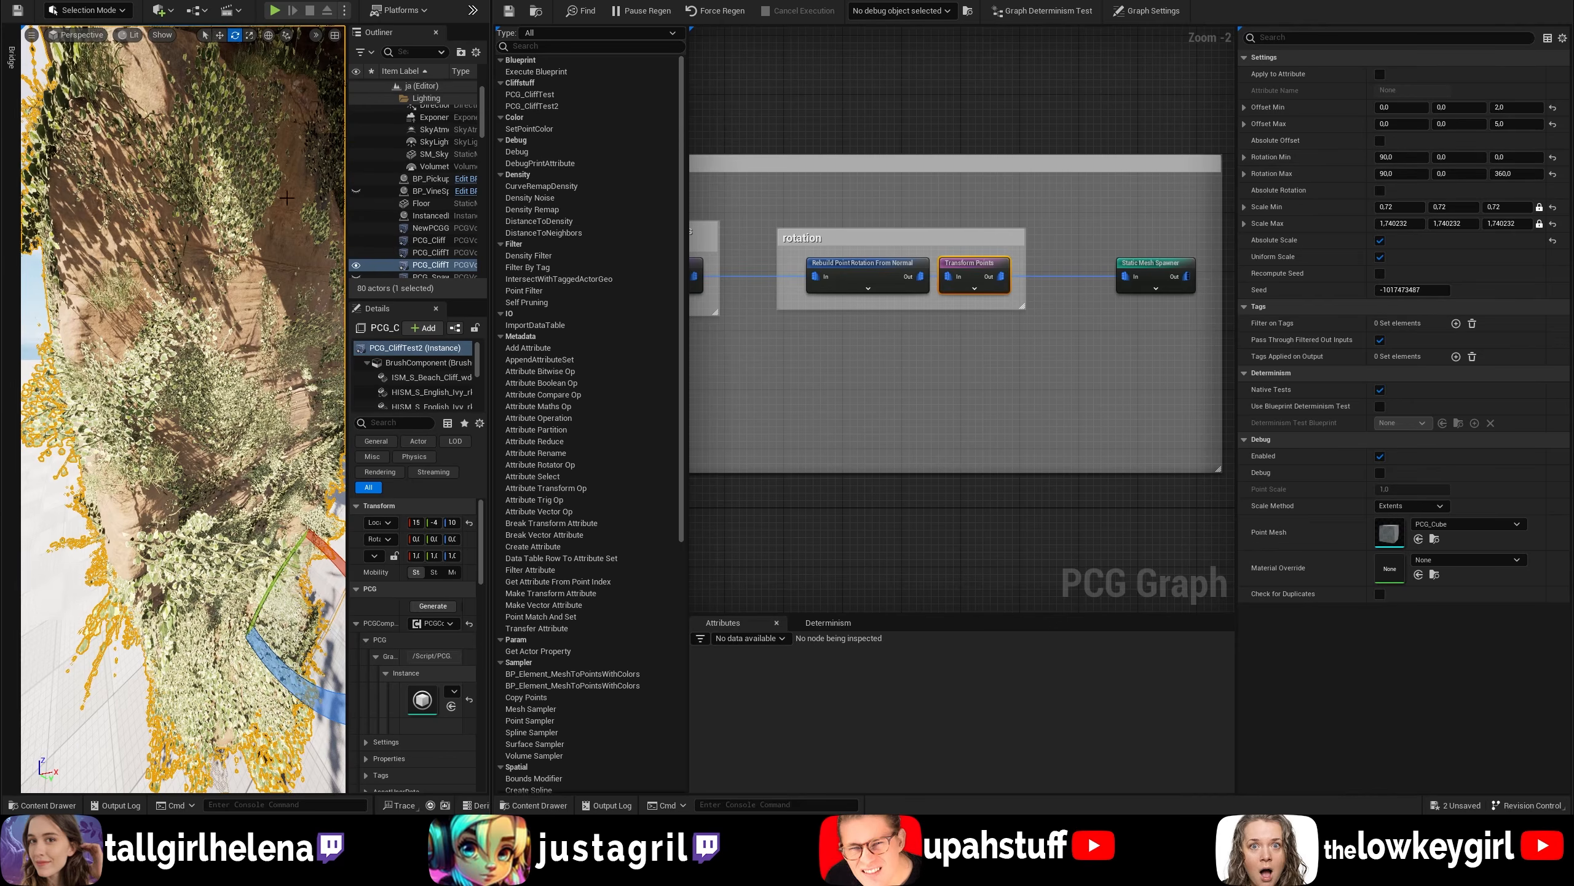
pyautogui.moveTo(217, 151); pyautogui.dragTo(161, 155, button='right')
pyautogui.press('e')
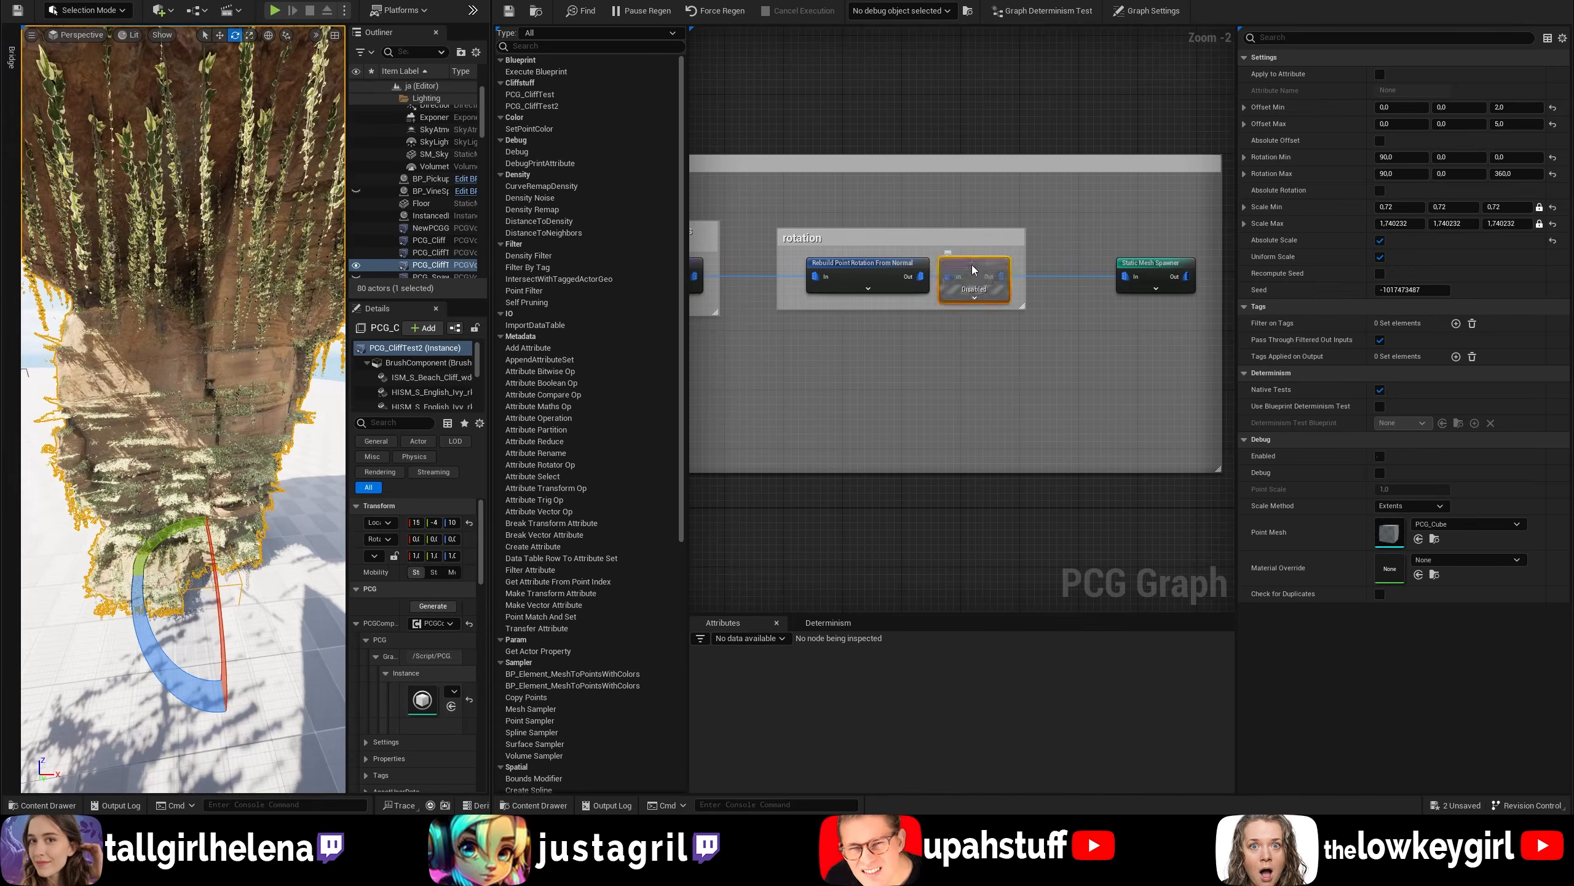
pyautogui.press('e')
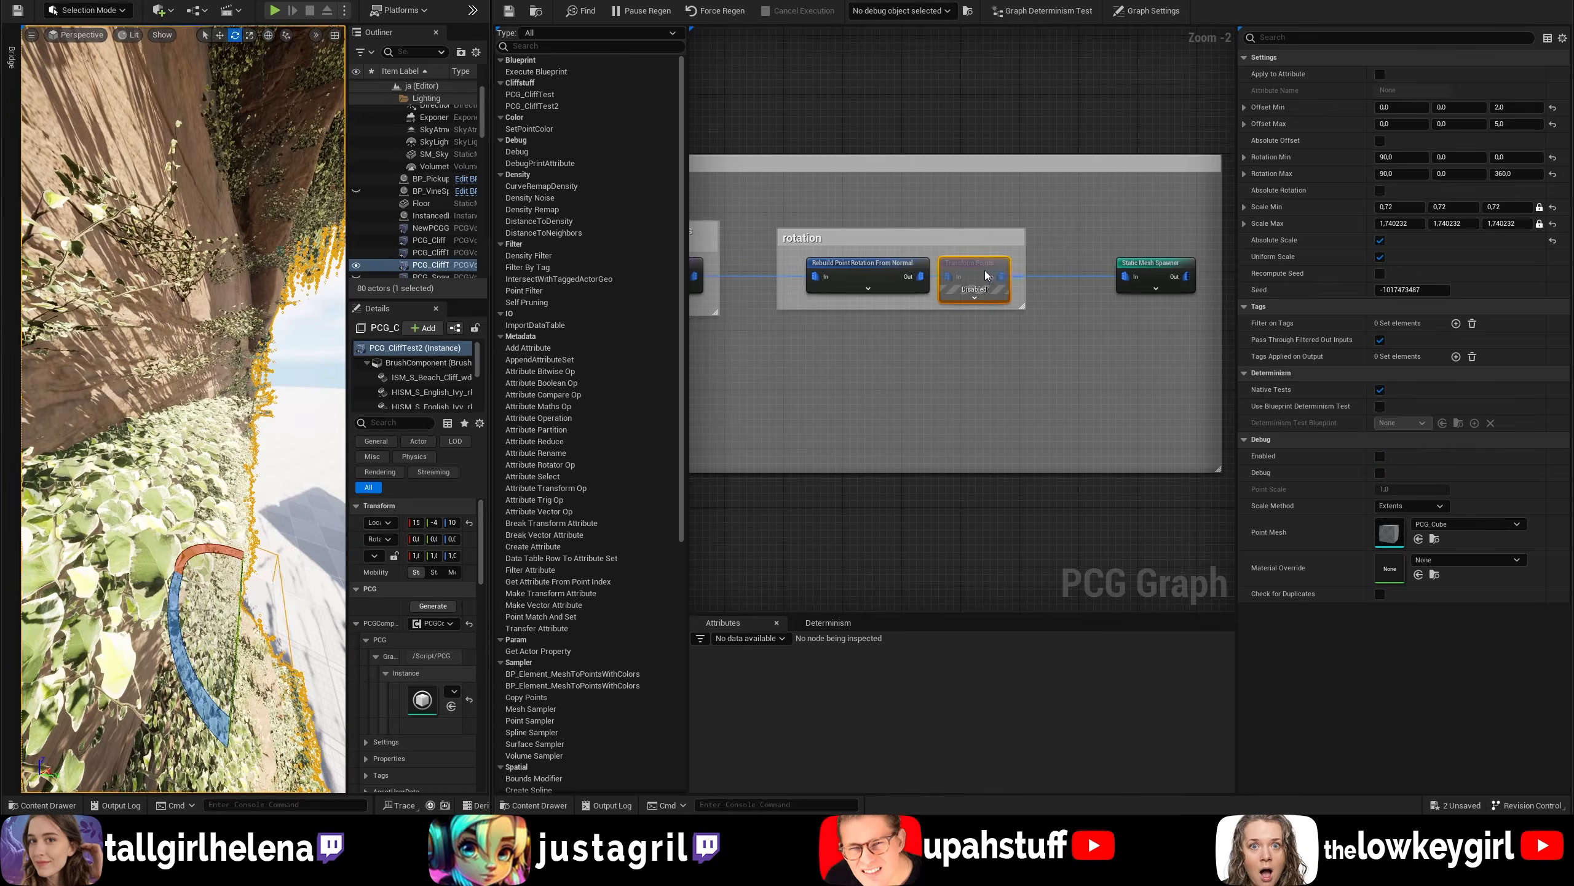
pyautogui.press('e')
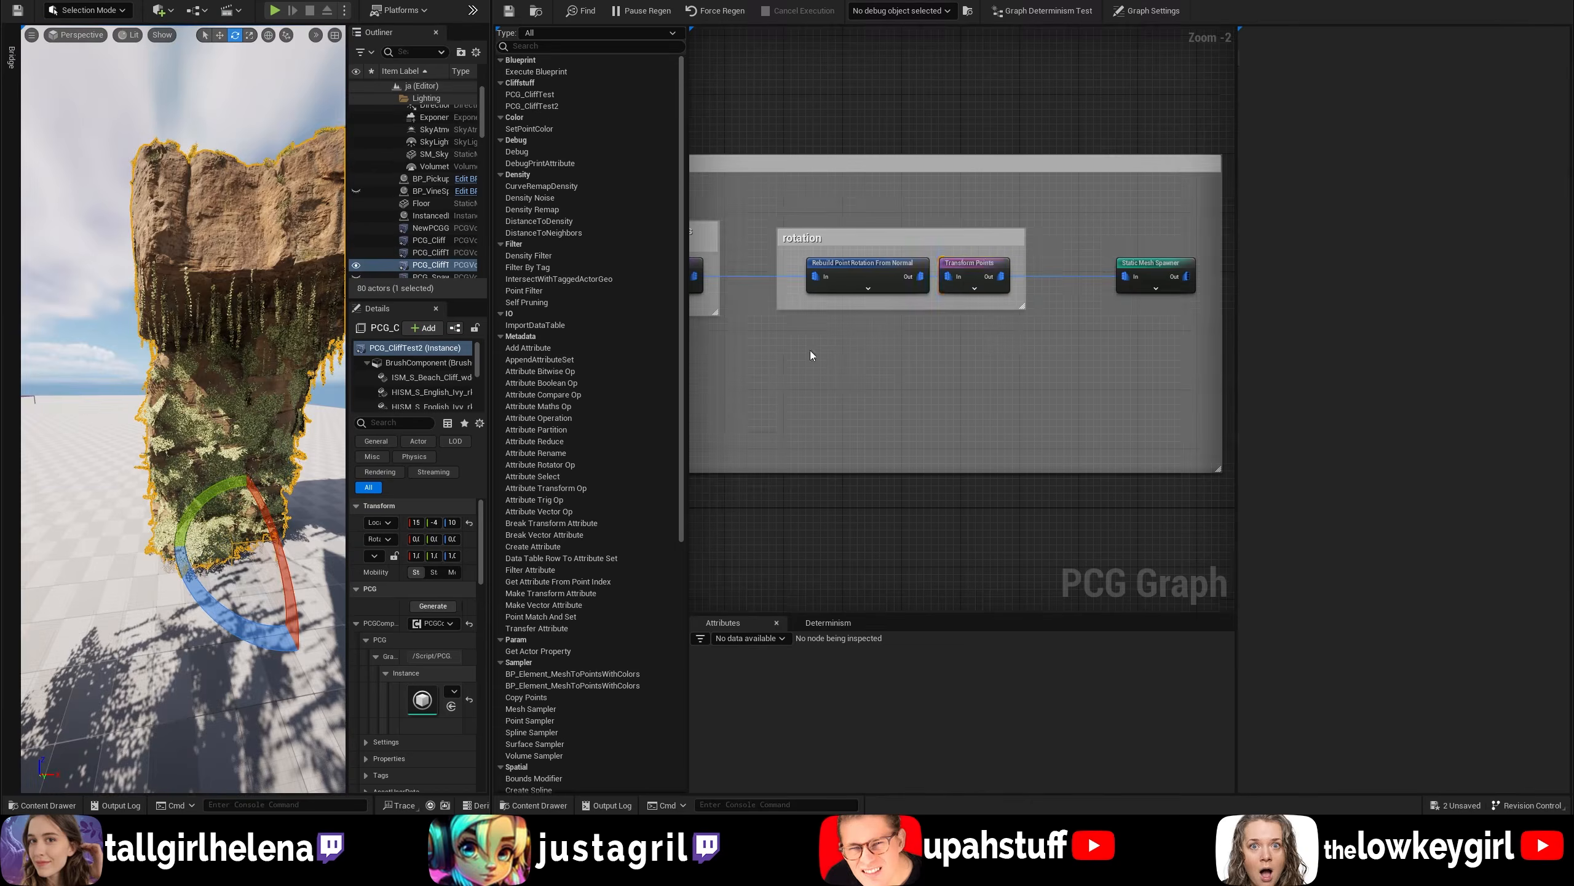
# Step: Set the rotation group's Transform Points scale to a minimum of 0,54 and a maximum of 0,920235
pyautogui.moveTo(810, 349); pyautogui.dragTo(939, 322, button='right')
pyautogui.click(1109, 245)
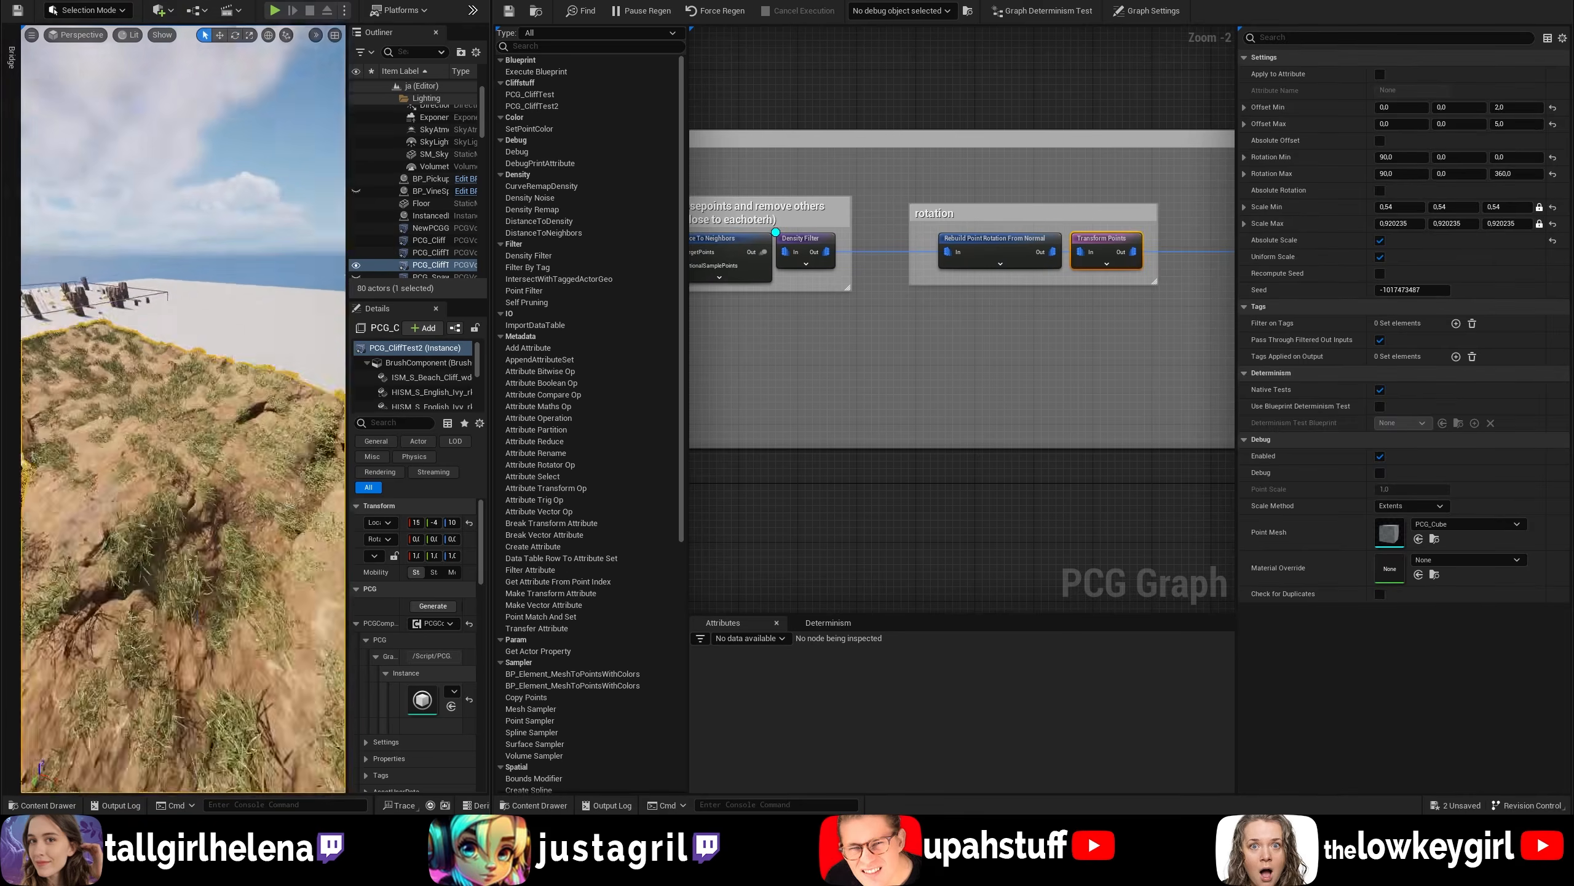
# Step: Examine the whole PCG graph with all its node groups alongside the finished cliff with its vines
pyautogui.scroll(-9, 933, 392)
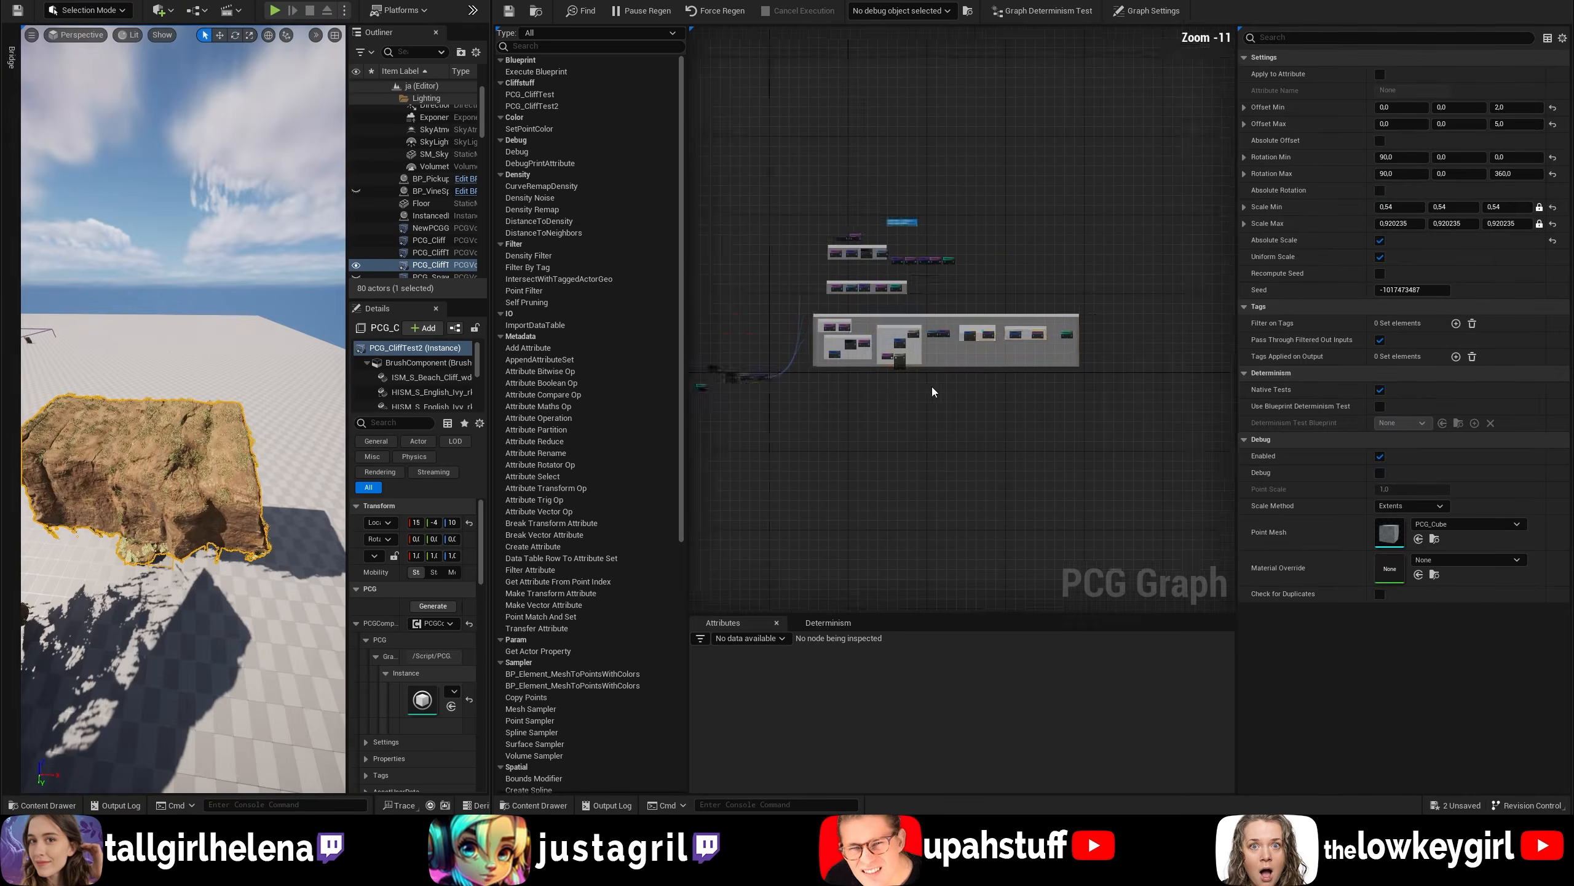
pyautogui.moveTo(932, 387); pyautogui.dragTo(1033, 350, button='right')
pyautogui.moveTo(1183, 378); pyautogui.dragTo(901, 172)
pyautogui.click(876, 174)
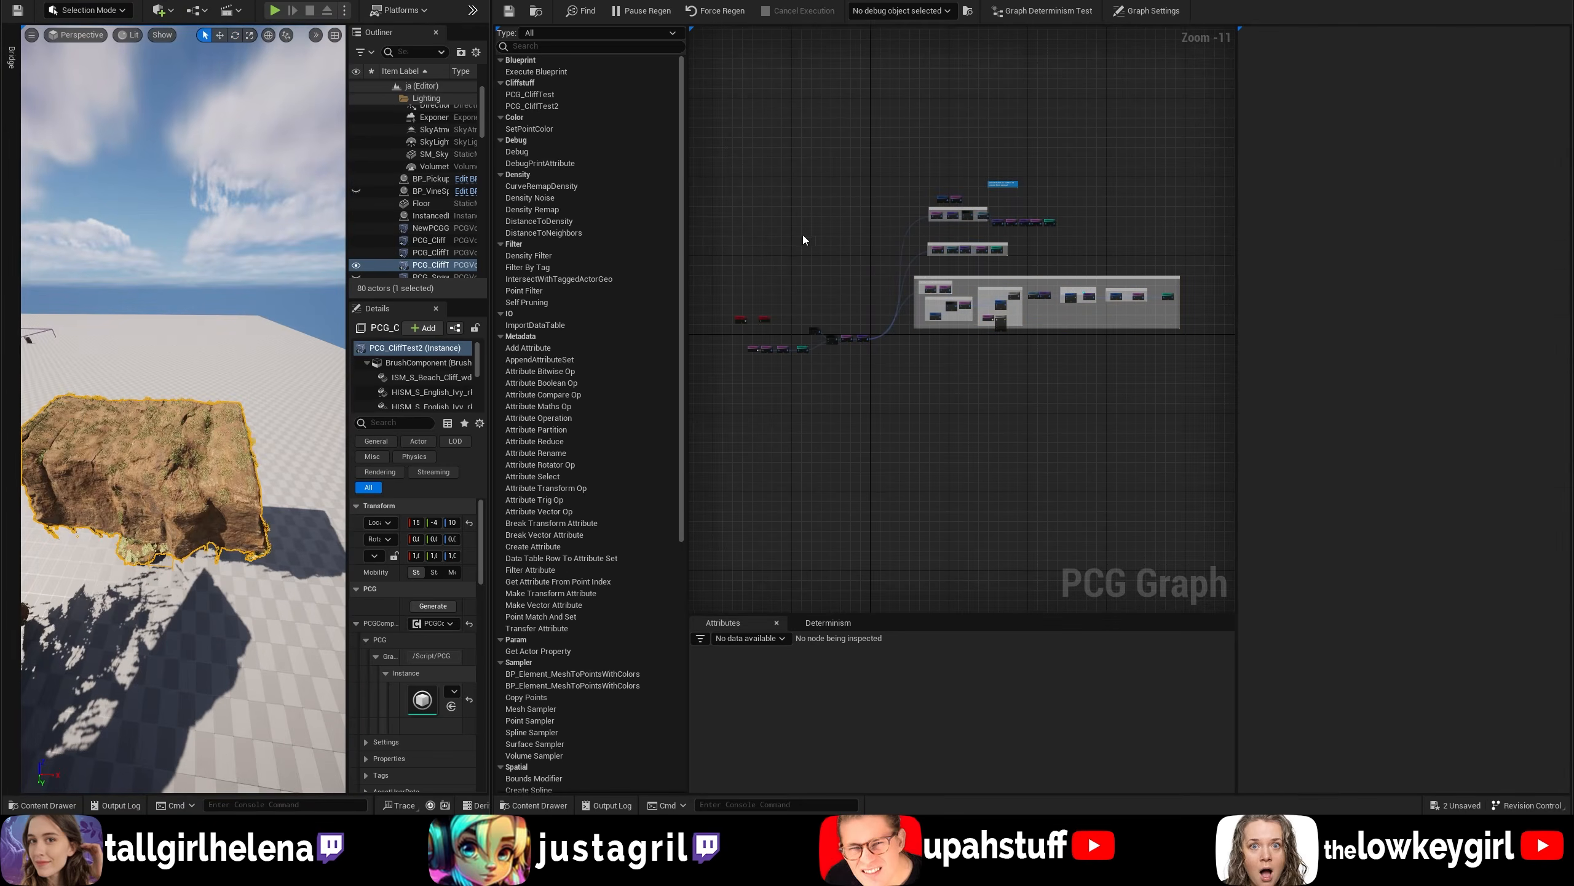
pyautogui.moveTo(803, 235); pyautogui.dragTo(835, 185, button='right')
pyautogui.moveTo(266, 384); pyautogui.dragTo(254, 310, button='right')
pyautogui.moveTo(1147, 384); pyautogui.dragTo(1025, 407, button='right')
pyautogui.moveTo(1134, 393)
pyautogui.mouseDown()
pyautogui.moveTo(815, 114)
pyautogui.moveTo(1147, 389)
pyautogui.mouseUp()
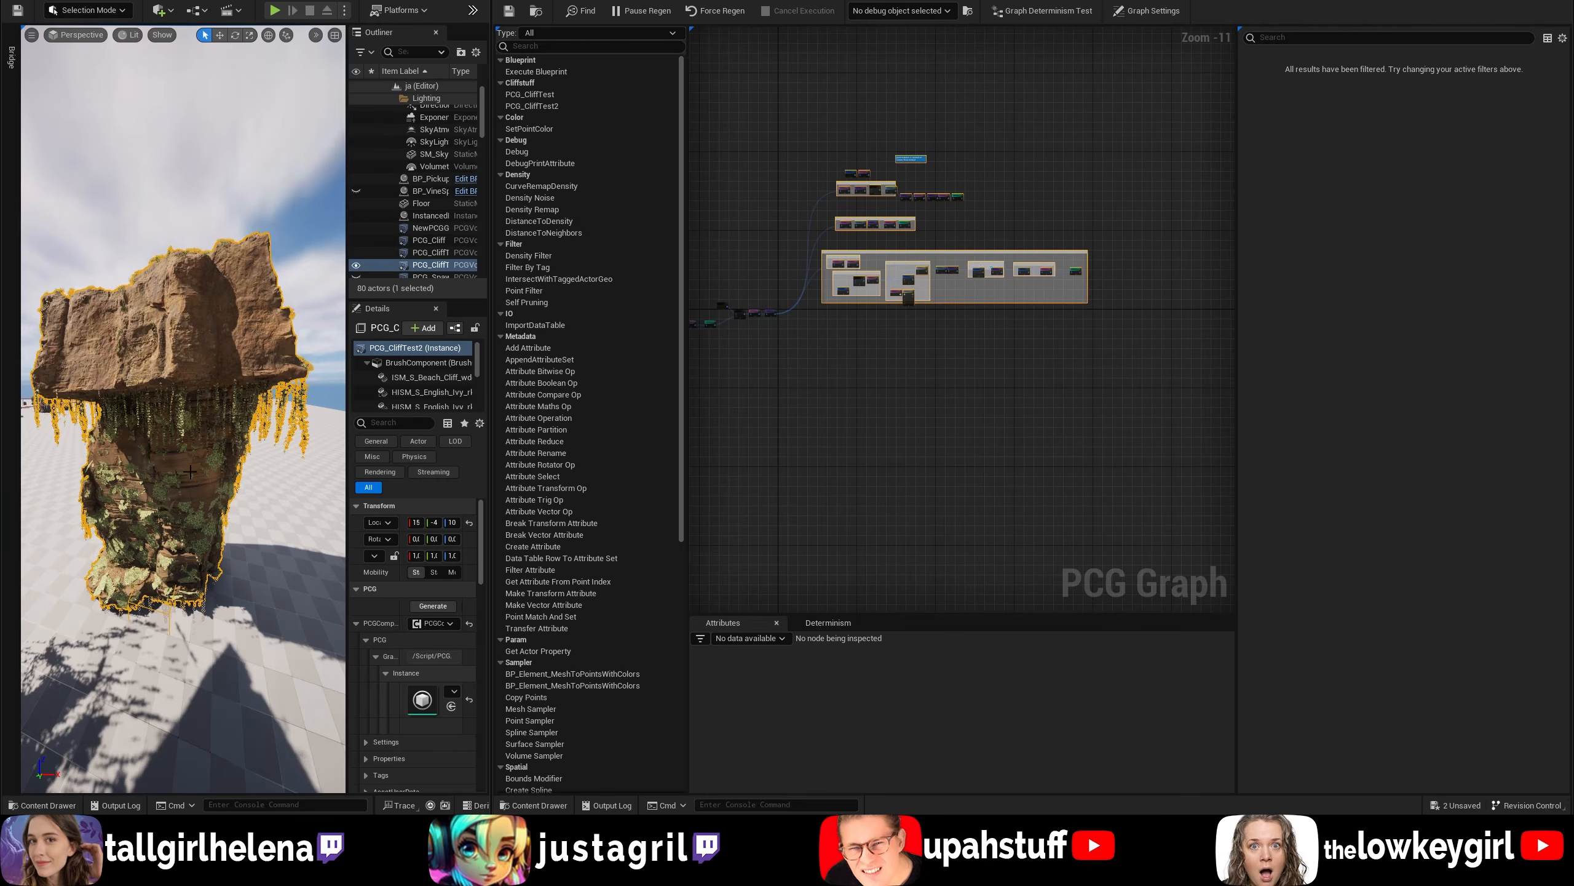
pyautogui.moveTo(190, 472); pyautogui.dragTo(190, 454, button='right')
pyautogui.click(840, 401)
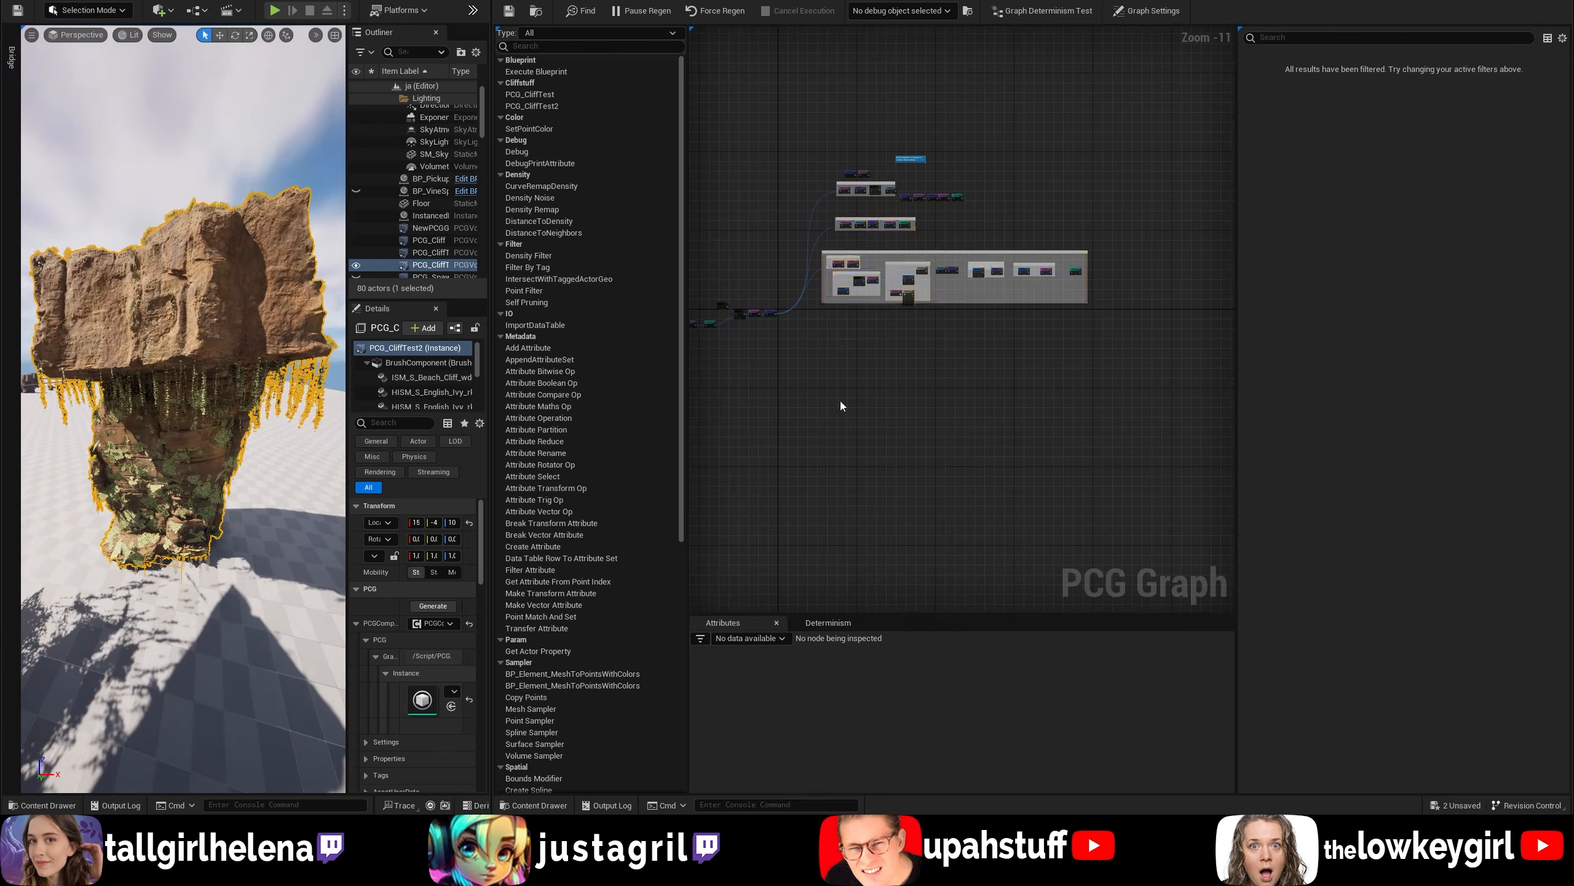
pyautogui.moveTo(805, 380); pyautogui.dragTo(1156, 101)
pyautogui.click(1038, 135)
# Step: Look up the Cliffstuff category in the graph's list of available nodes and check its PCG_CliffTest entry
pyautogui.rightClick(1040, 137)
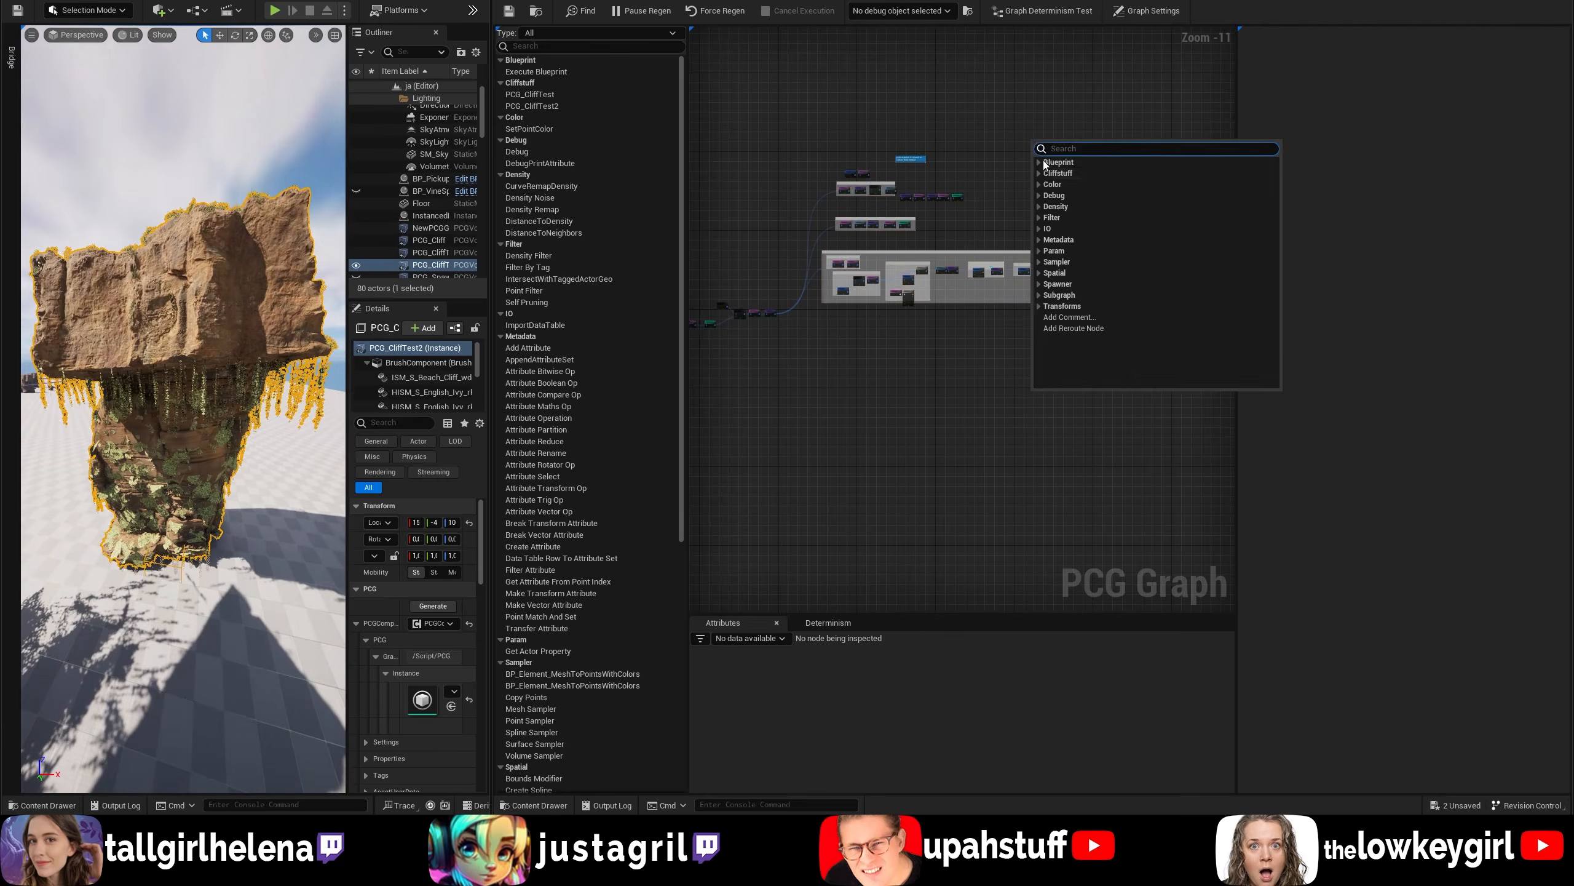
pyautogui.click(976, 135)
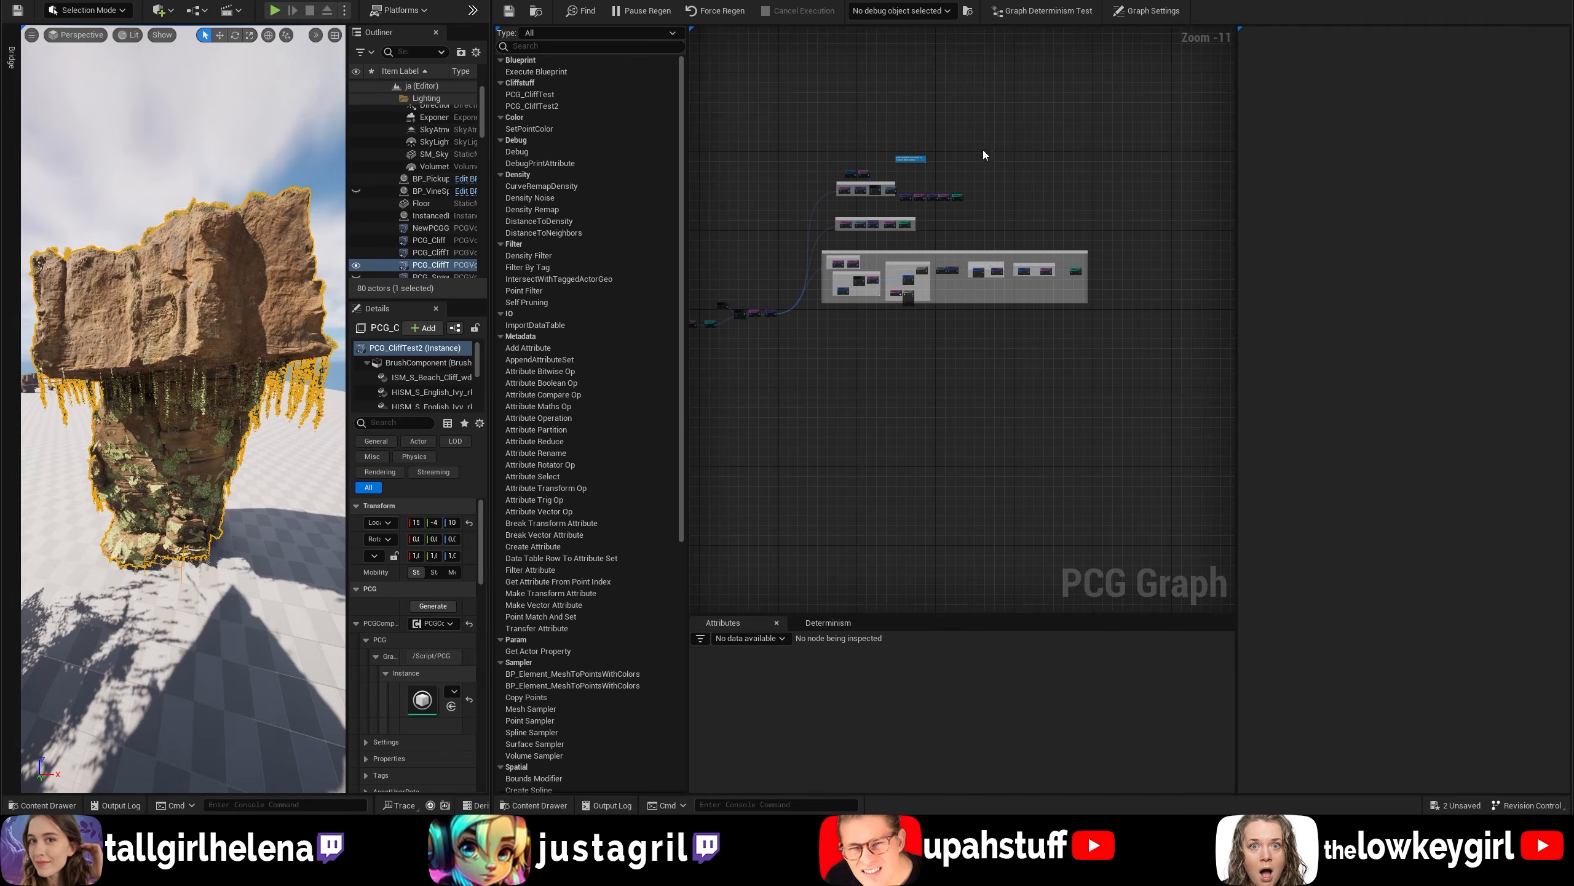
pyautogui.rightClick(1016, 137)
pyautogui.click(1026, 170)
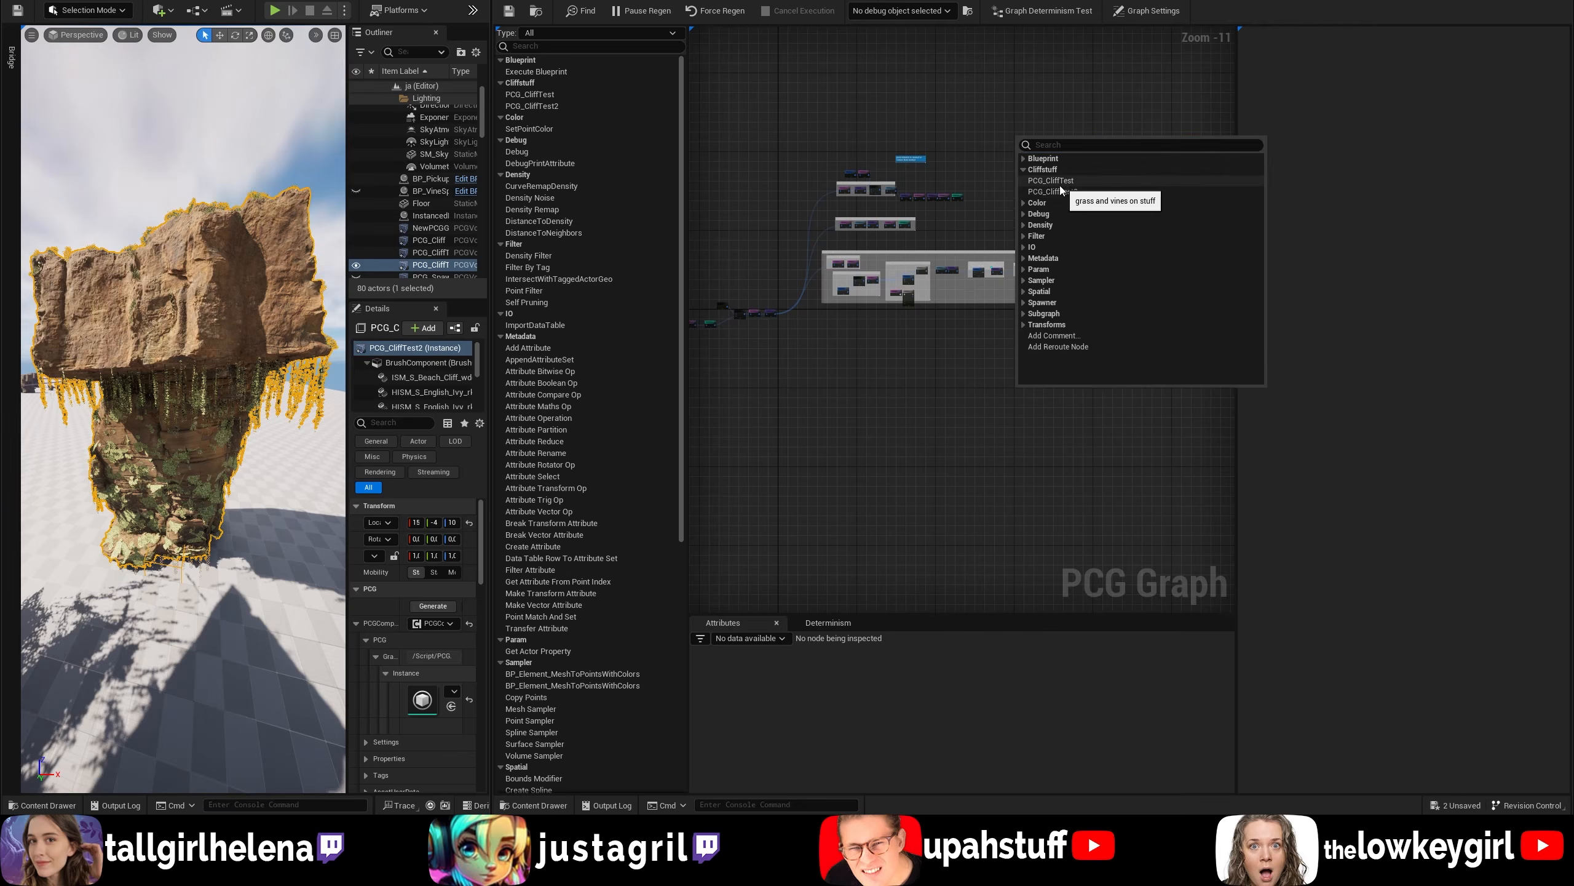
pyautogui.click(981, 135)
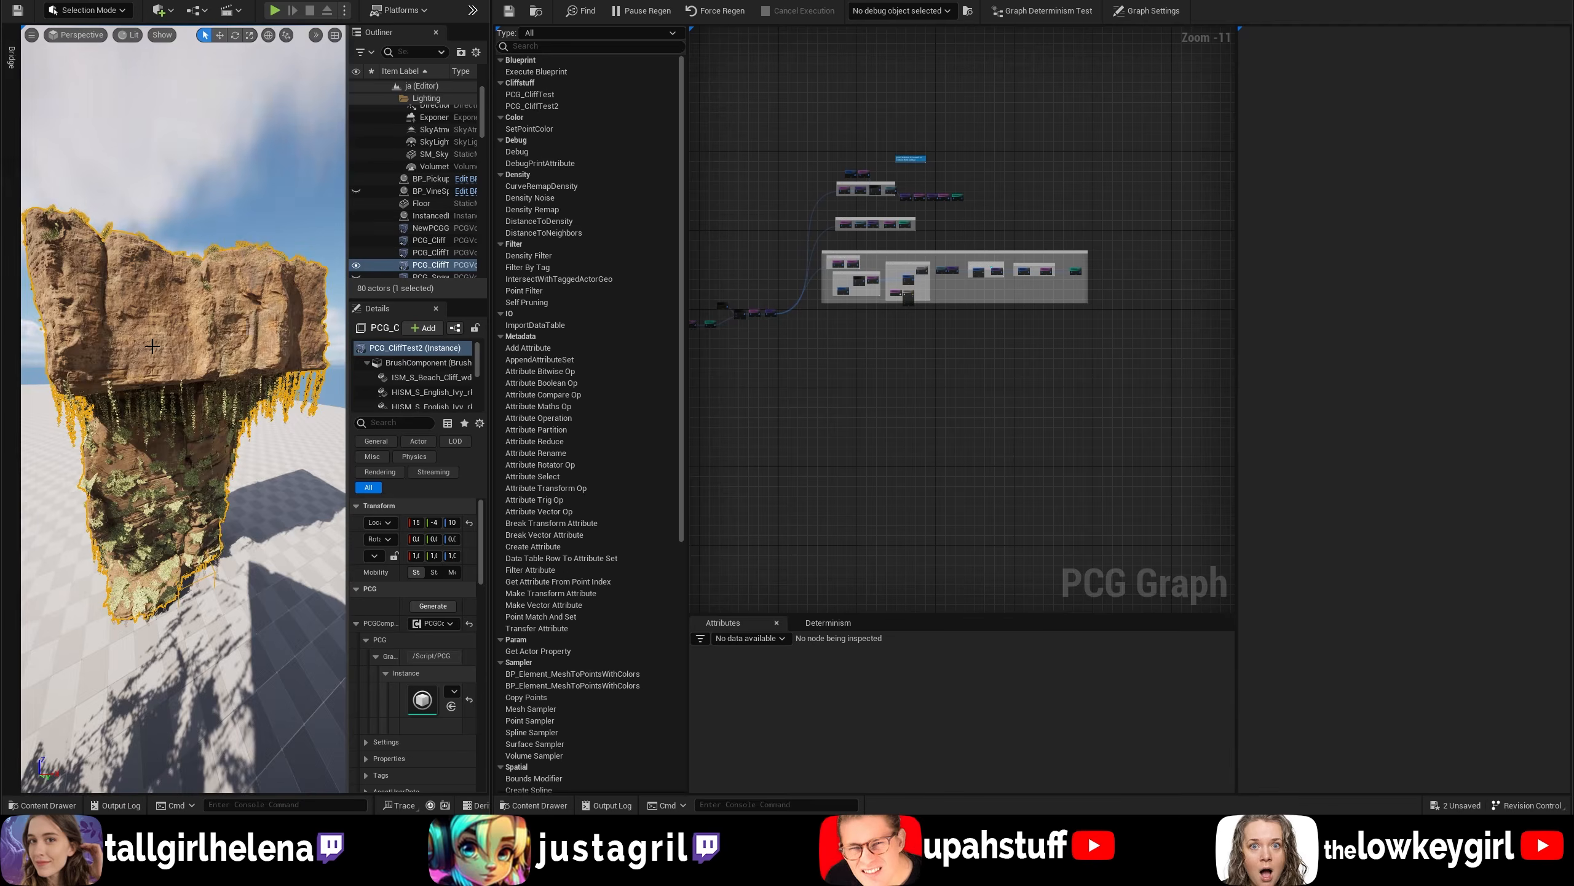
# Step: Examine the hanging vines and wall ivy on the cliffs from several angles and close up
pyautogui.keyDown('alt'); pyautogui.moveTo(127, 345); pyautogui.dragTo(152, 346); pyautogui.keyUp('alt')
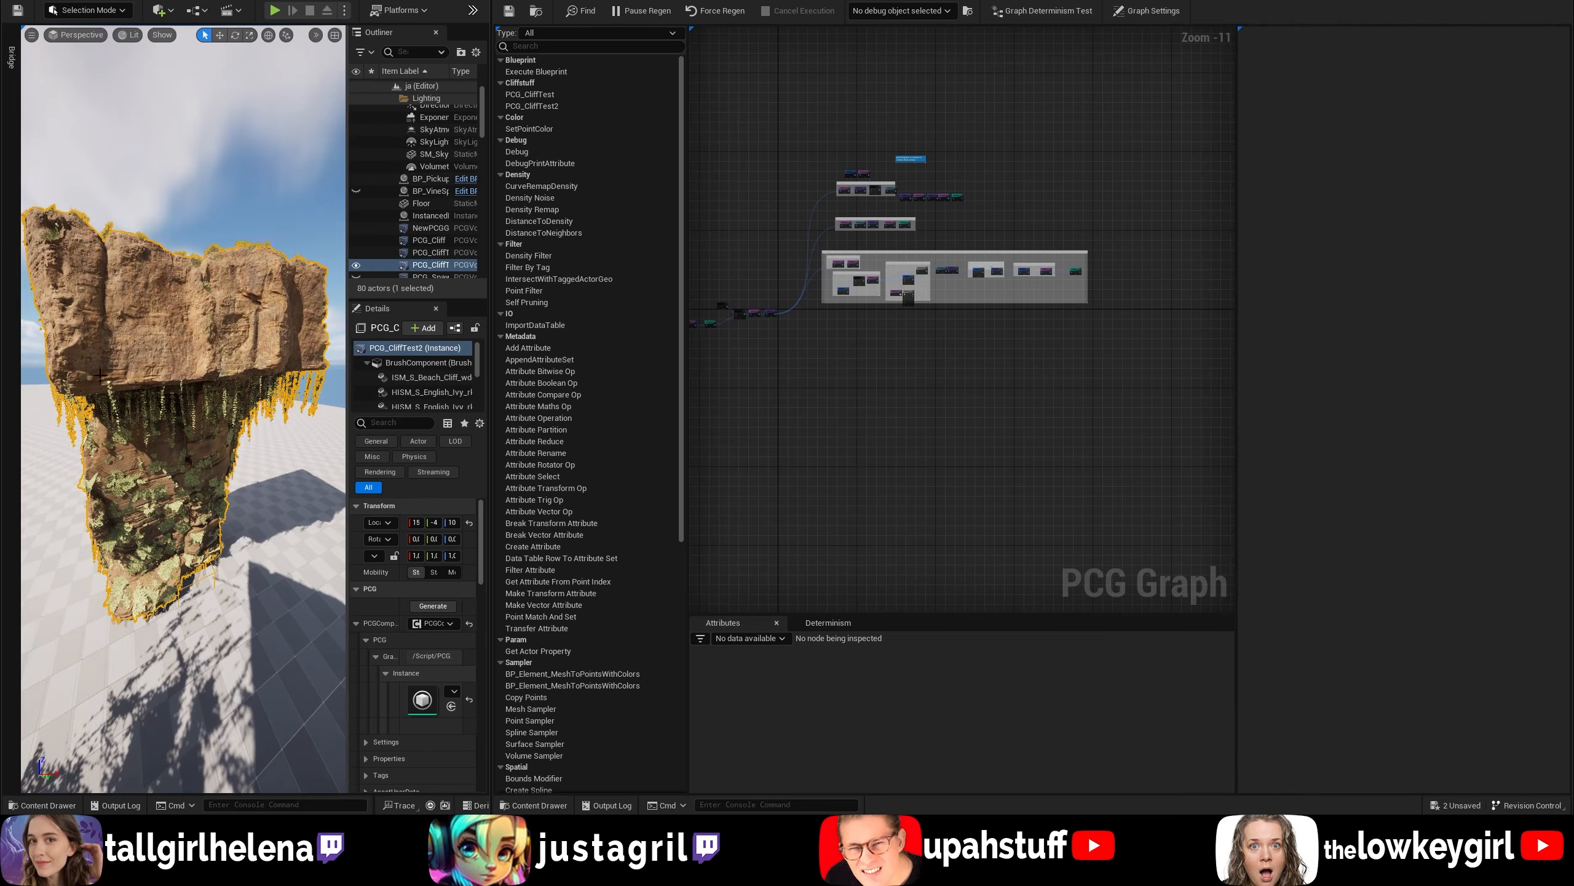
pyautogui.moveTo(101, 375); pyautogui.dragTo(128, 374, button='right')
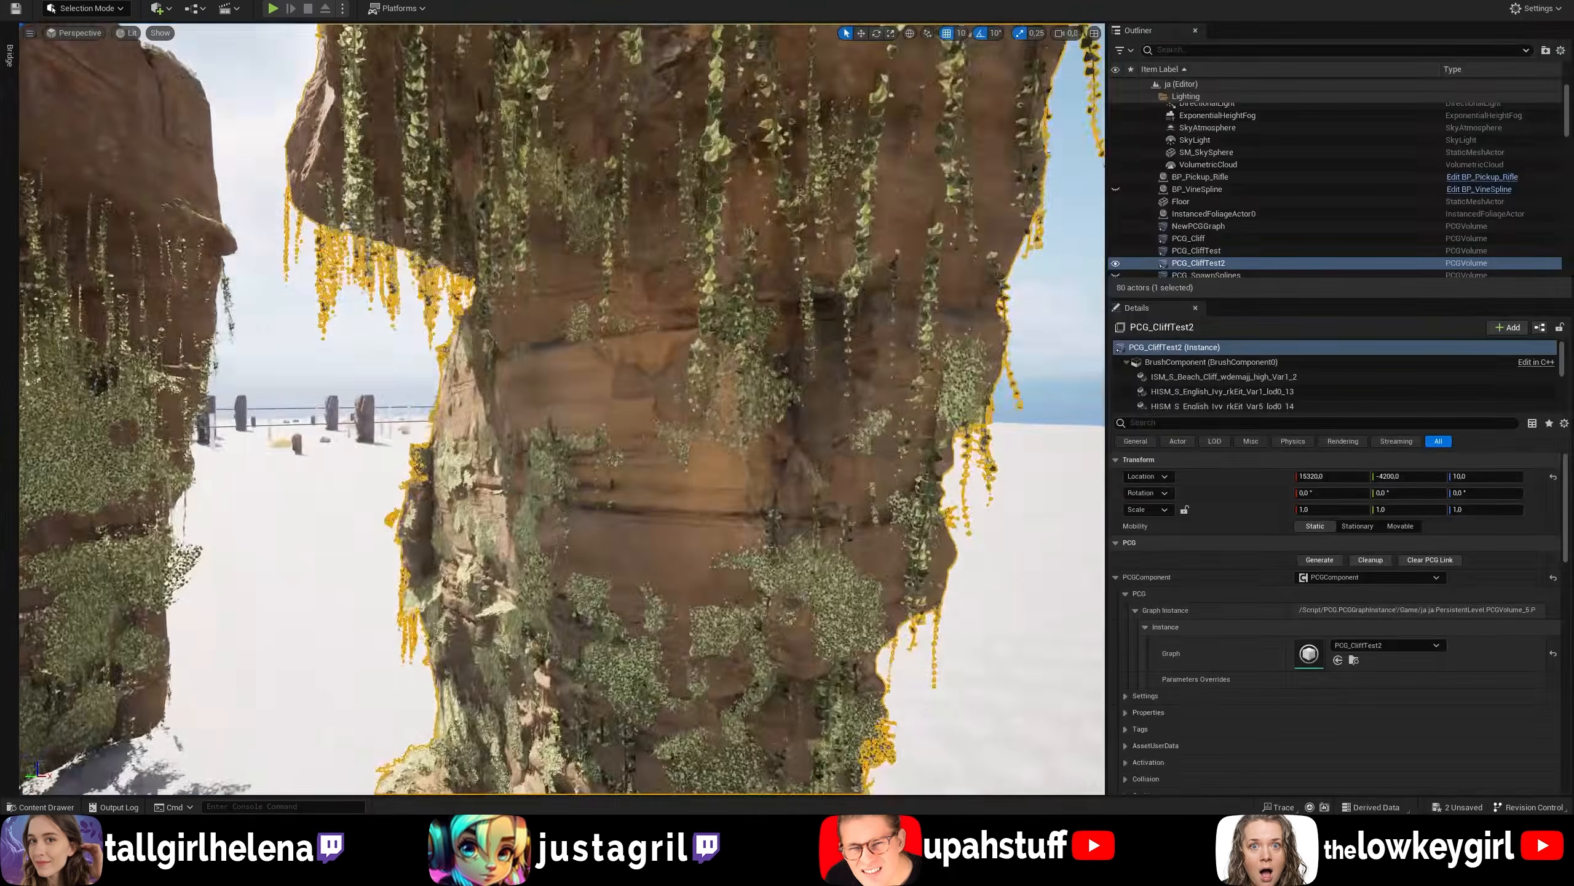
pyautogui.moveTo(558, 403); pyautogui.dragTo(781, 360, button='right')
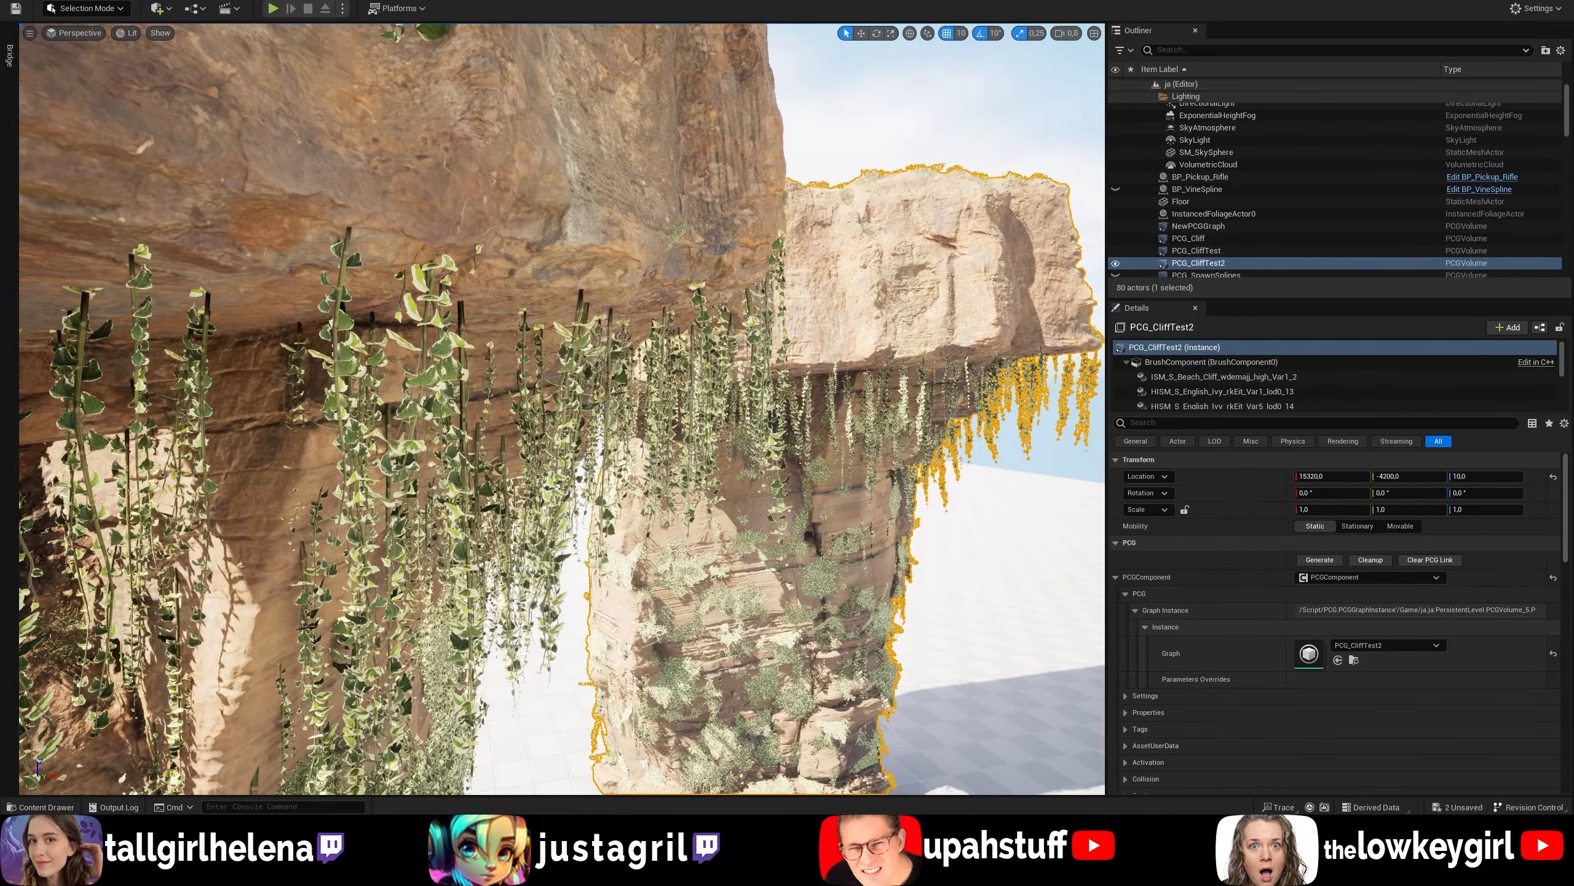